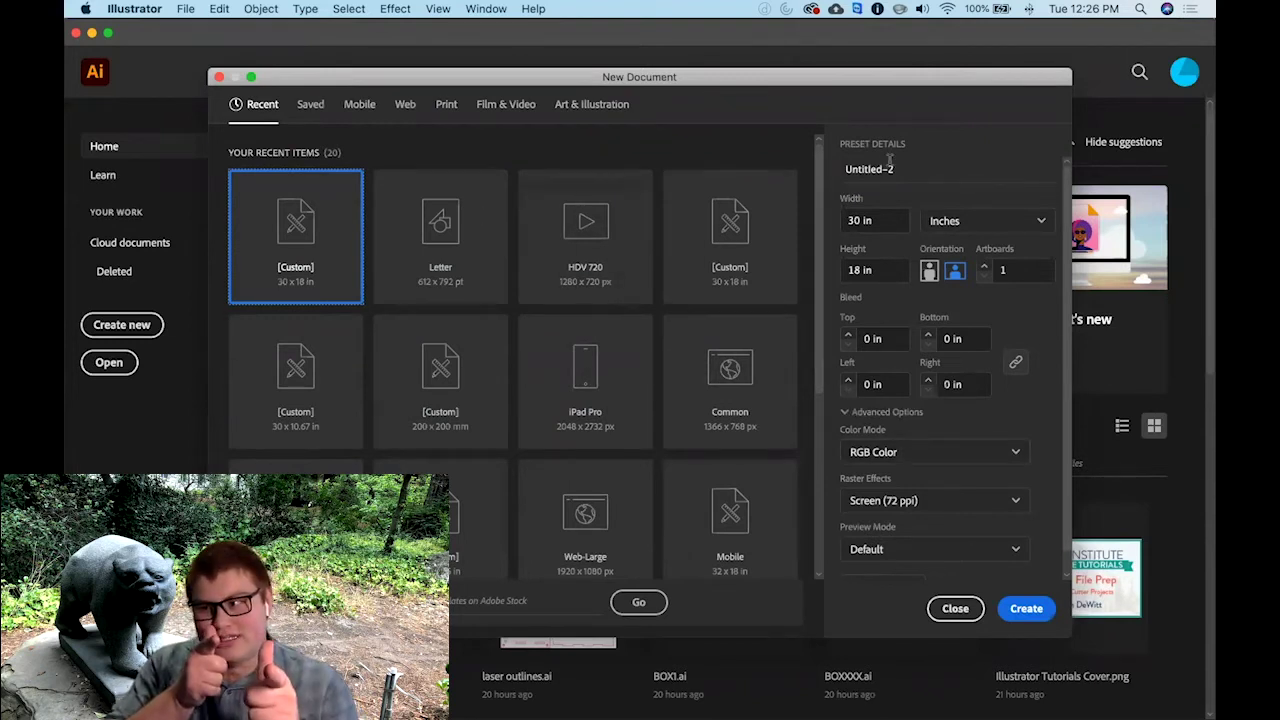
Step: Name the new document "cool design"
click(890, 171)
text(cool)
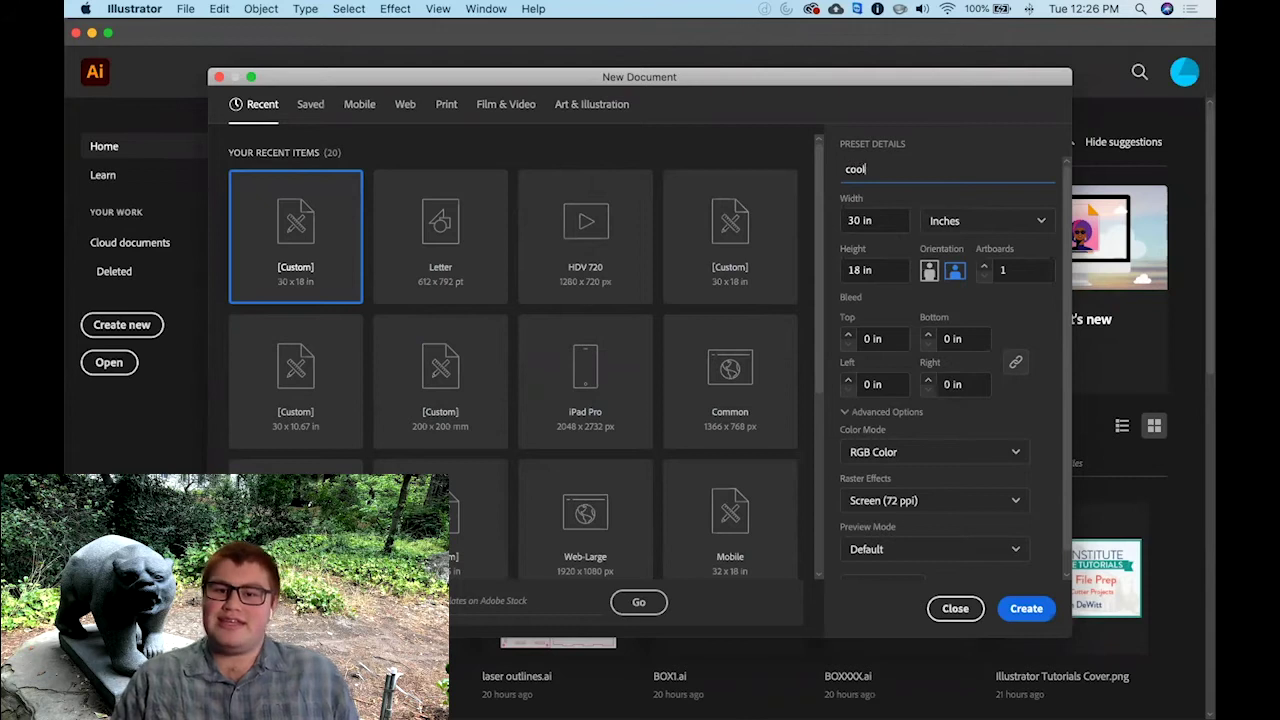
text( design)
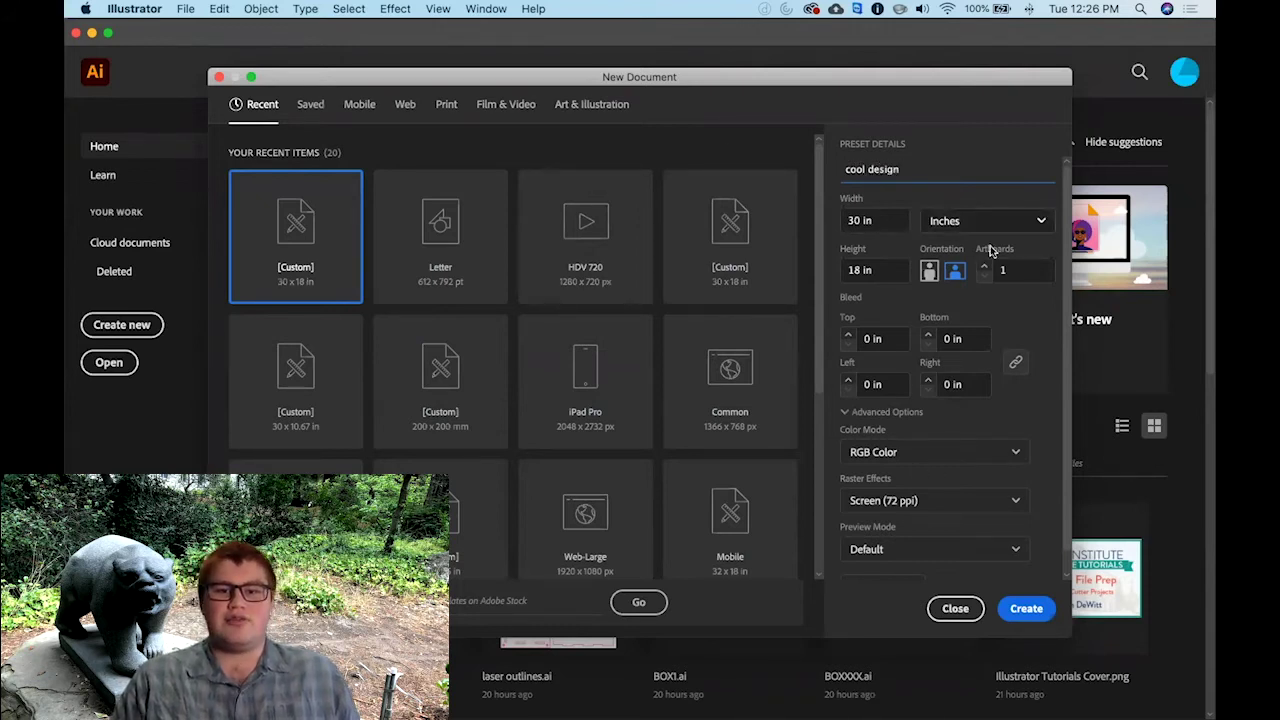
Step: Base the new document on the Web presets and set its units to inches
click(410, 102)
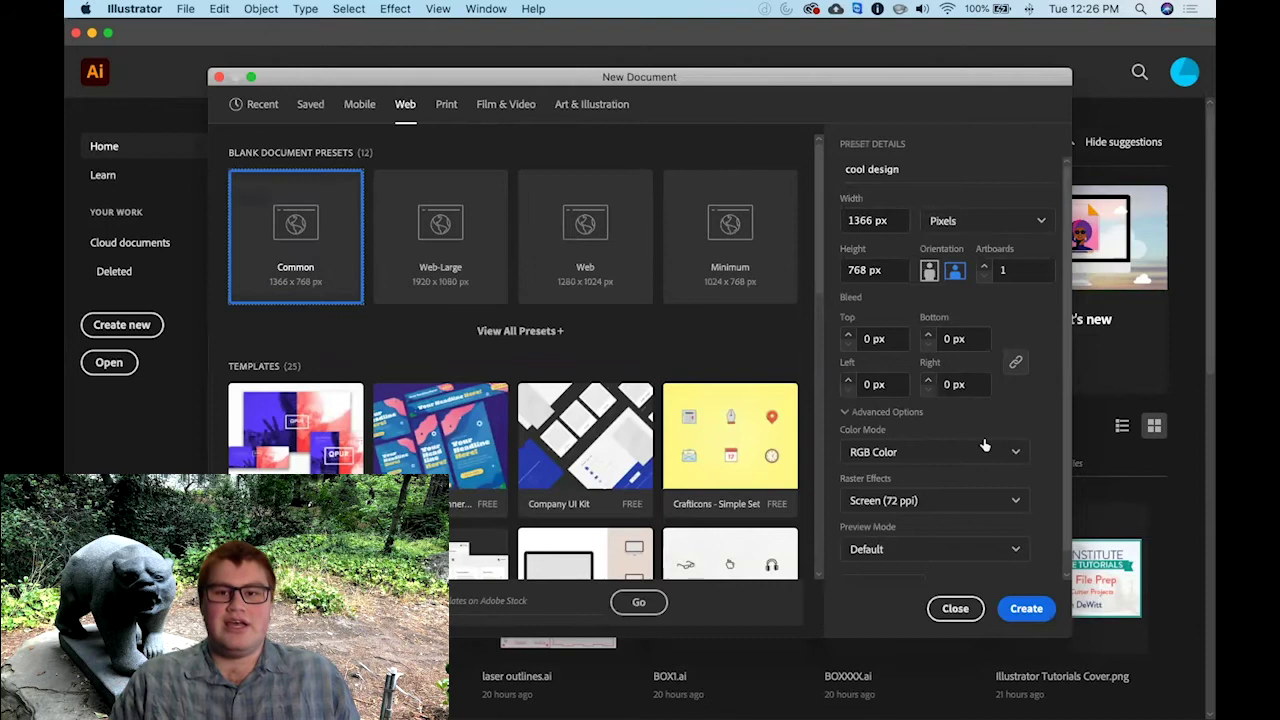
click(980, 221)
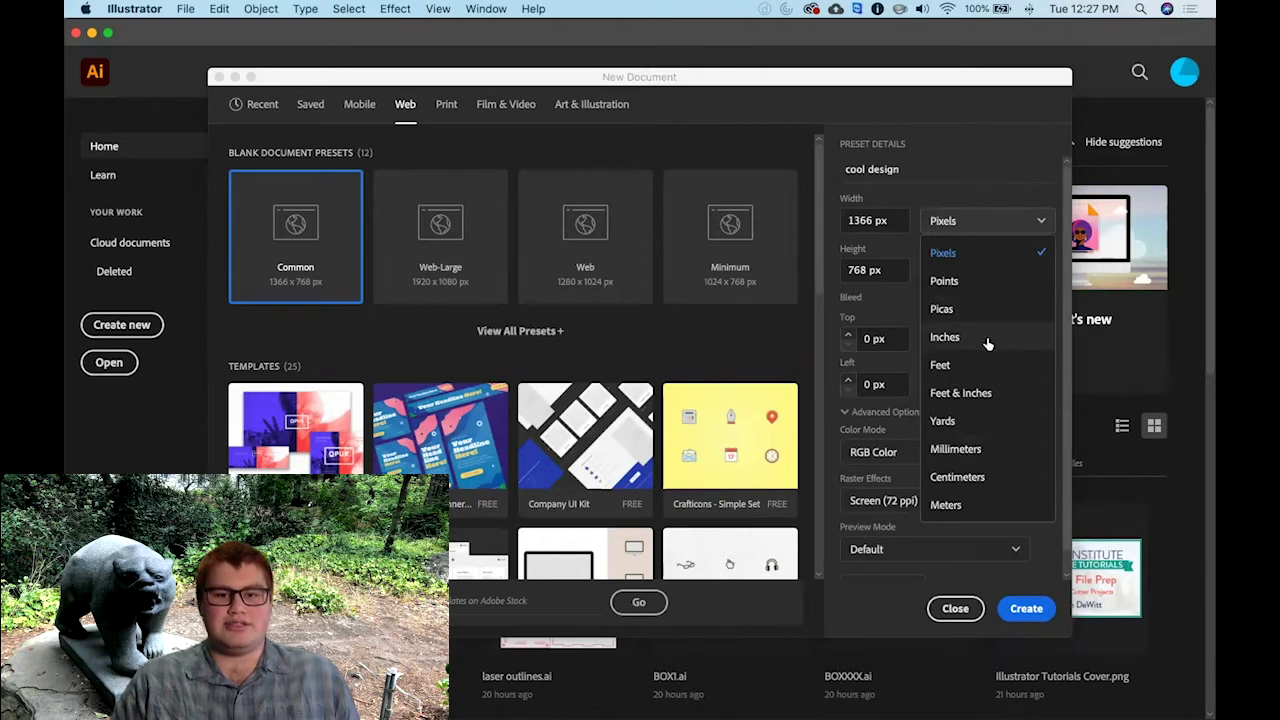
click(987, 340)
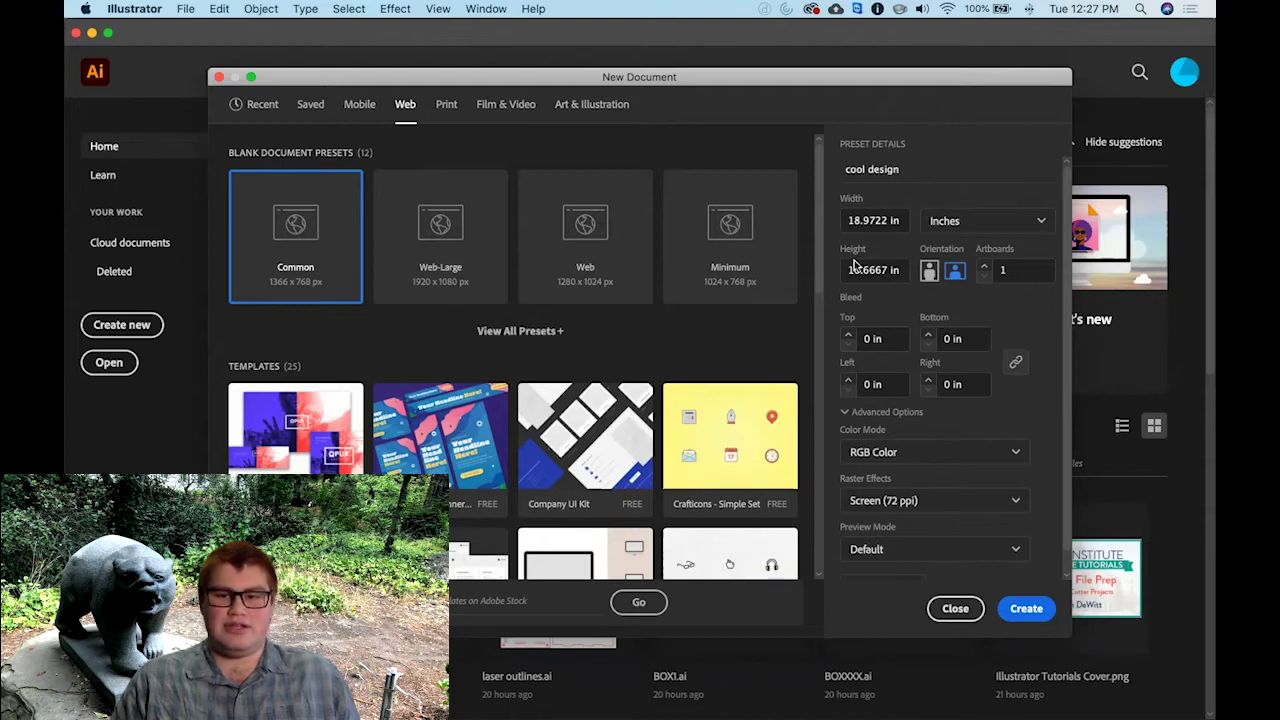
Step: Set the new document's size to 48 in wide by 24 in high
drag(903, 228, 825, 230)
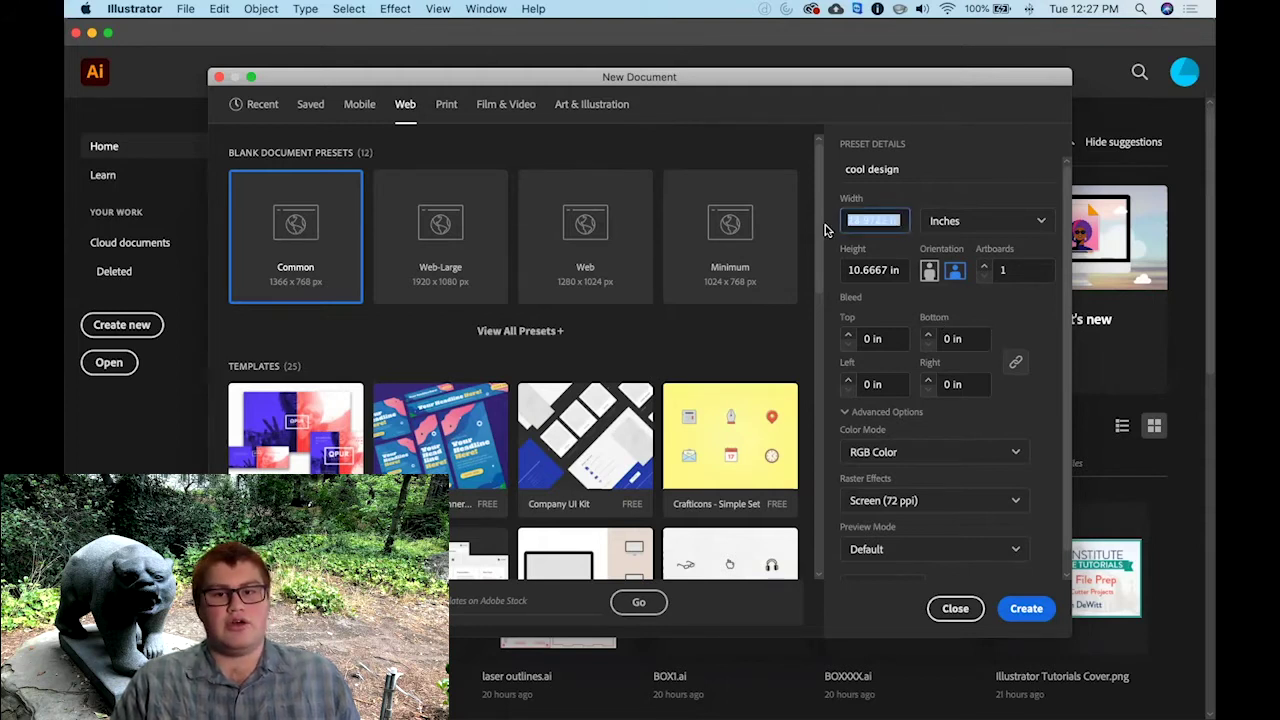
text(48)
key(Tab)
key(Tab)
text(24)
key(Tab)
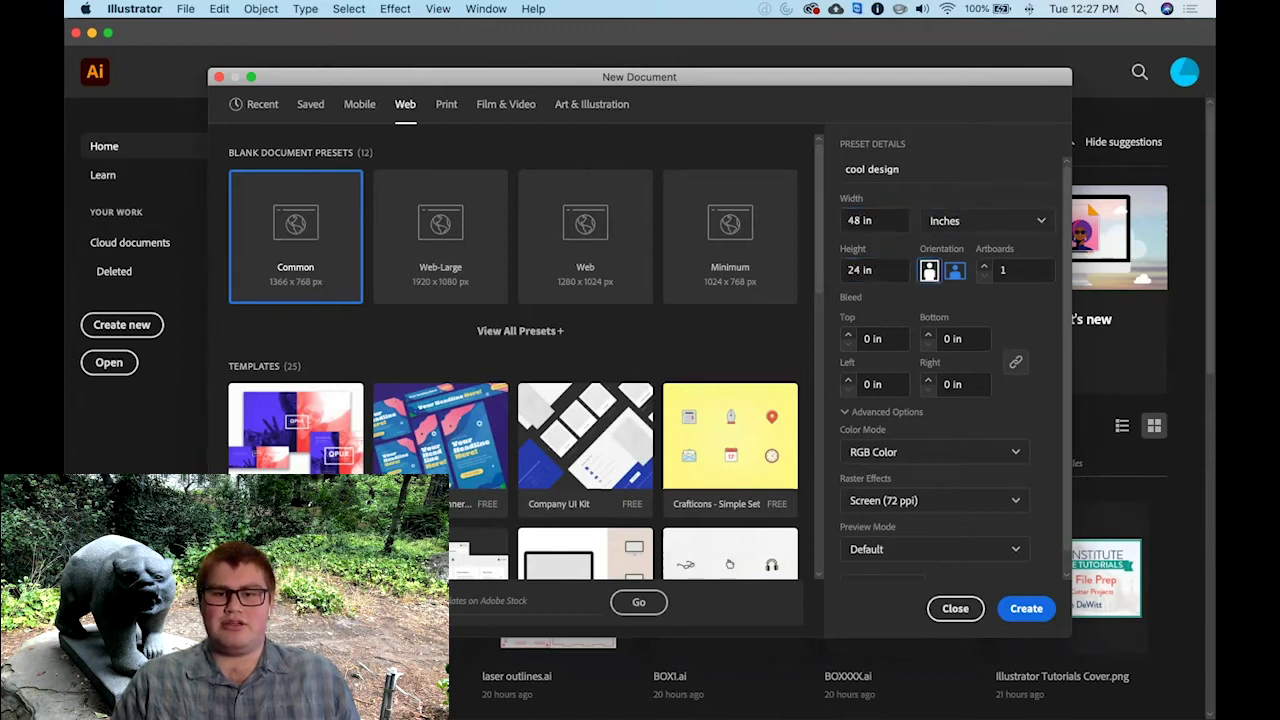
Step: Set the new document's size to 30 in wide by 18 in high
click(886, 220)
text(30)
key(Tab)
text(18)
key(Tab)
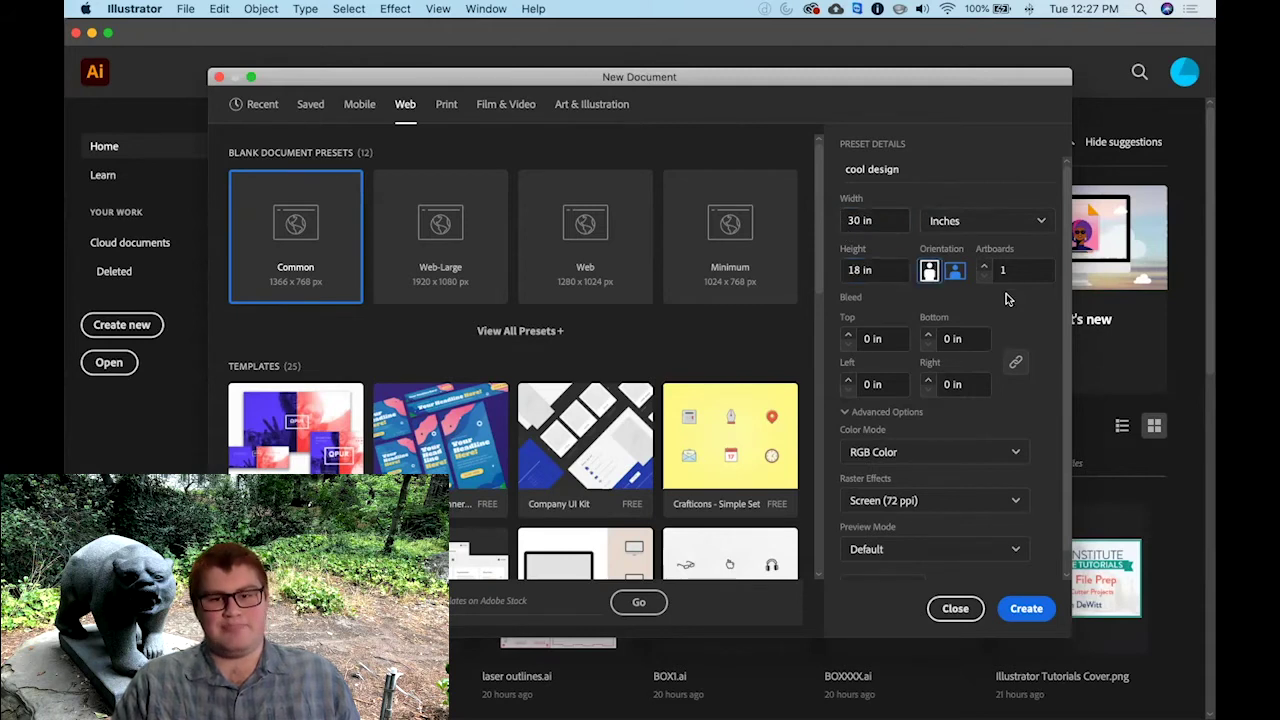
Step: Choose RGB Color as the color mode and create the document
click(1012, 449)
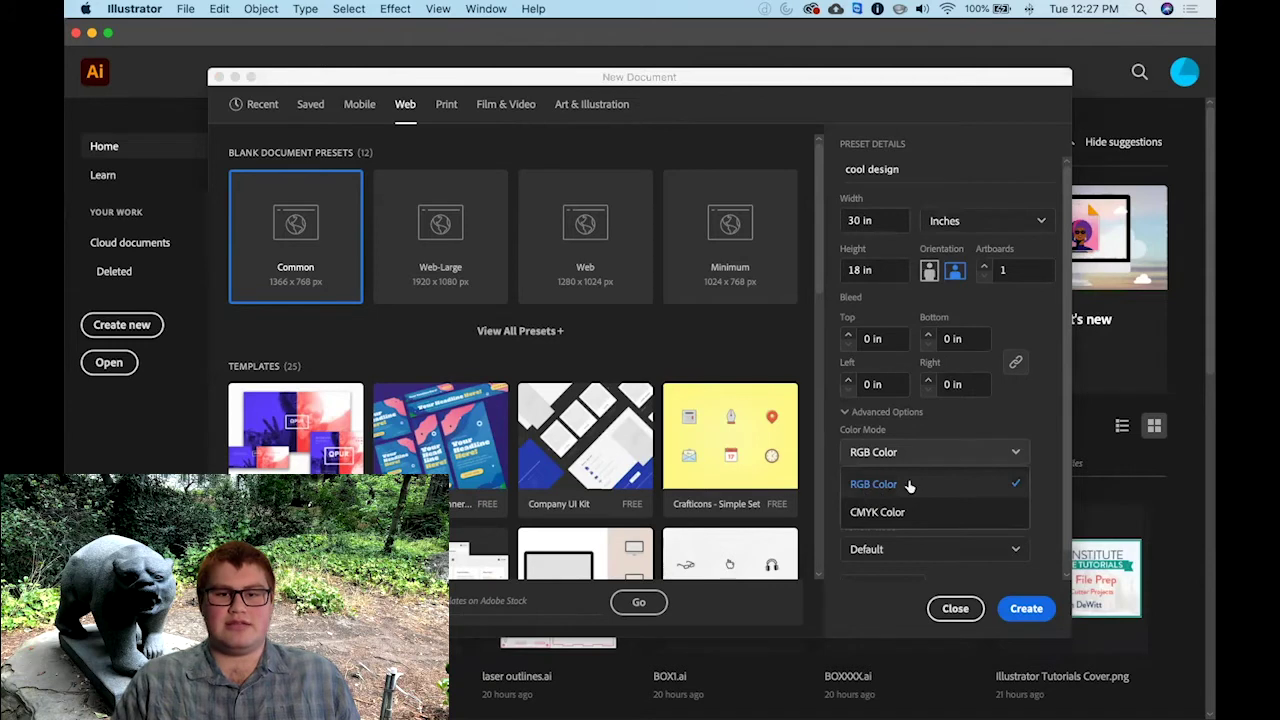
click(977, 484)
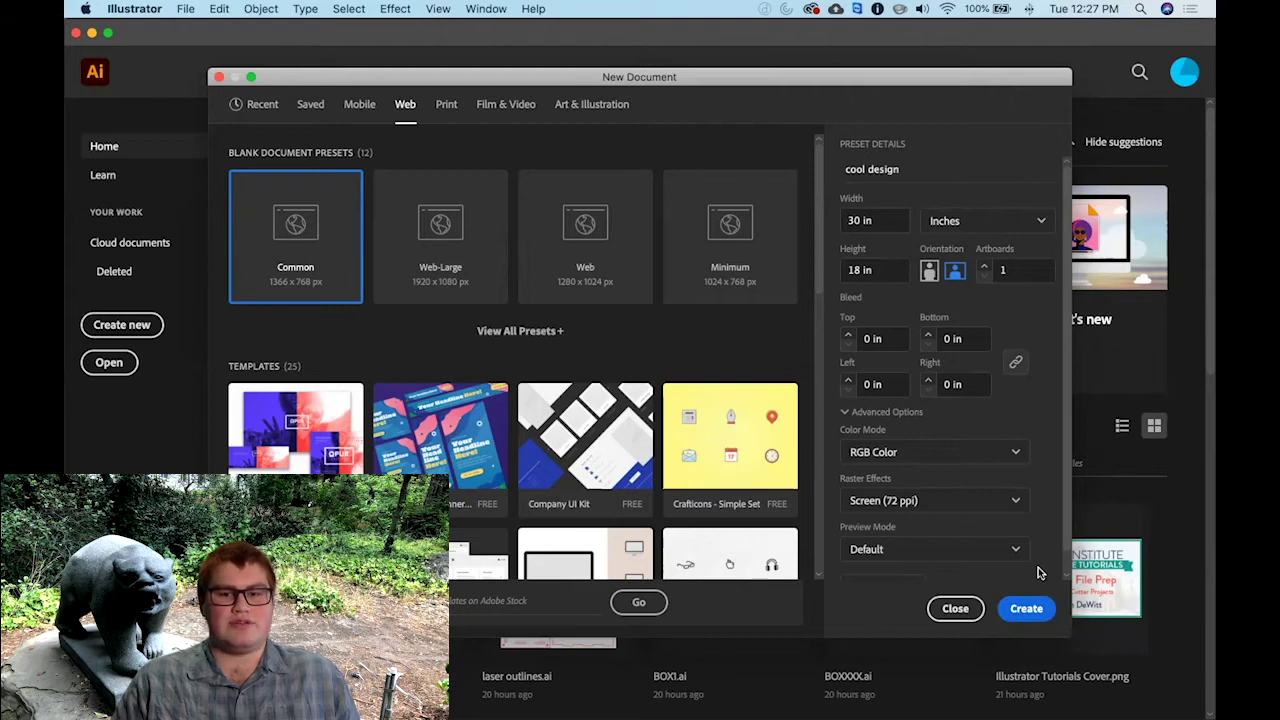
click(1030, 608)
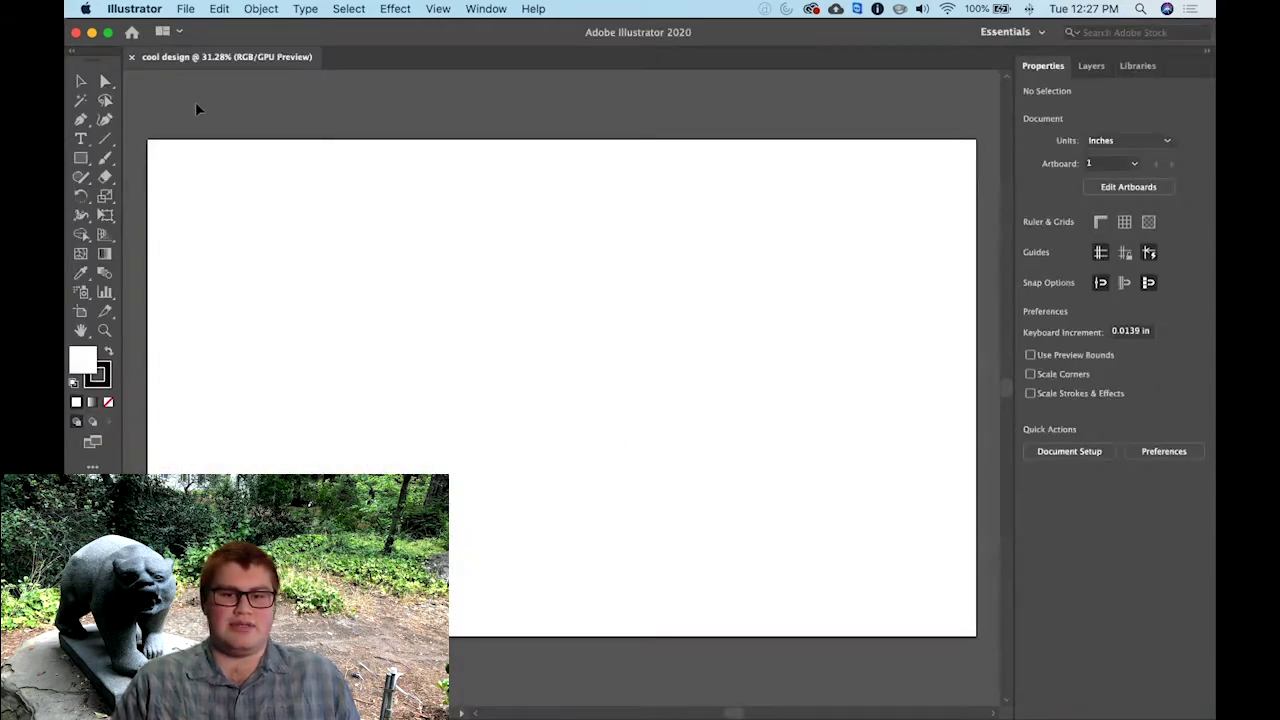
Step: Check the document color mode options of the open document without changing them
key(super+n)
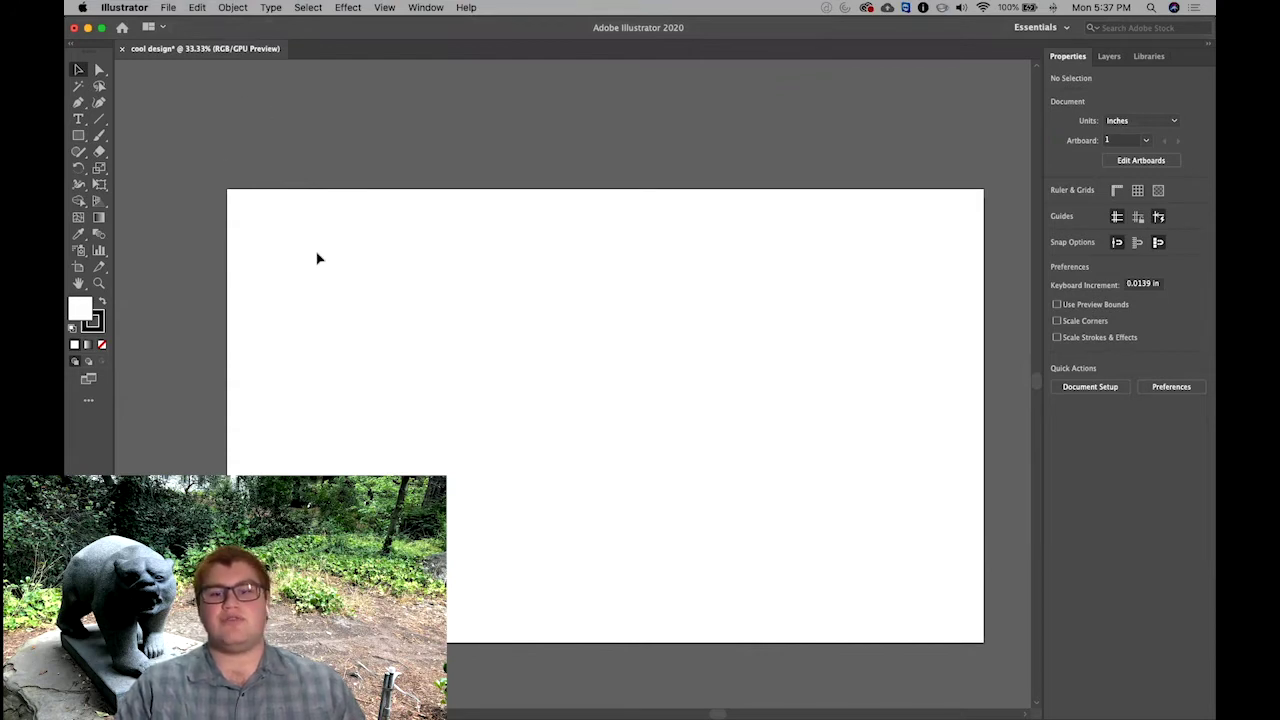
click(168, 7)
mouse_move(258, 328)
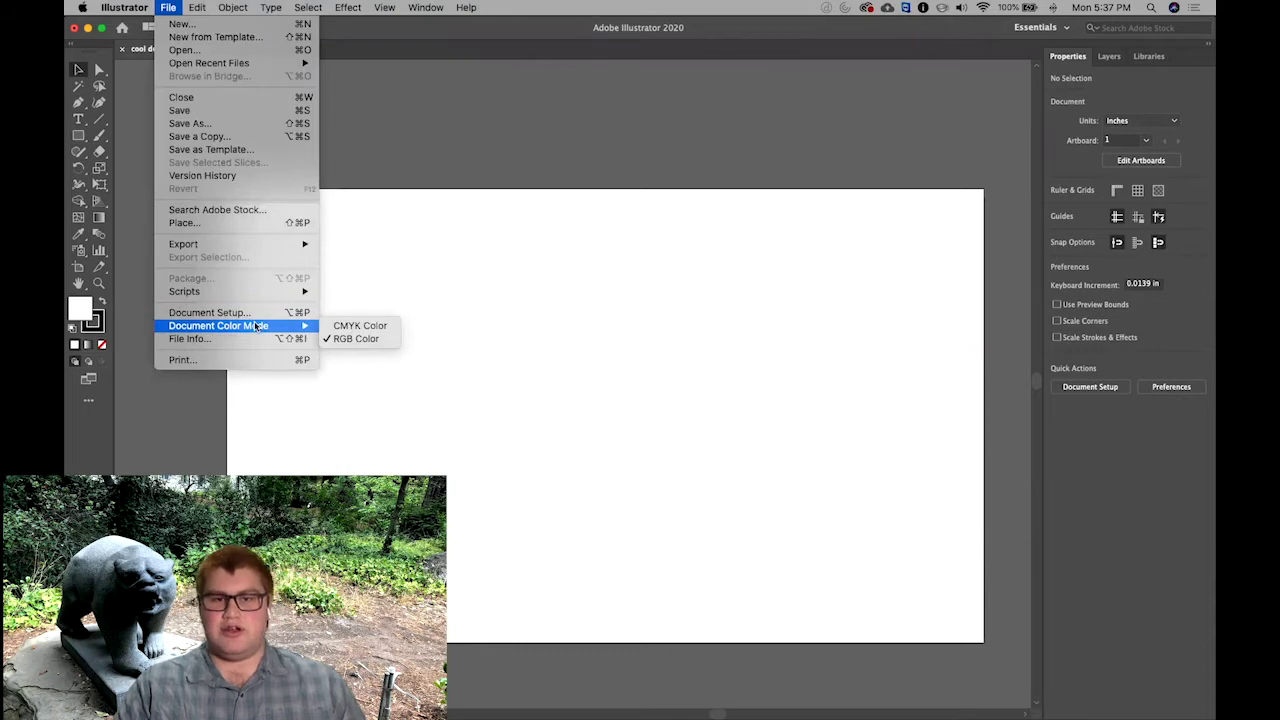
click(460, 271)
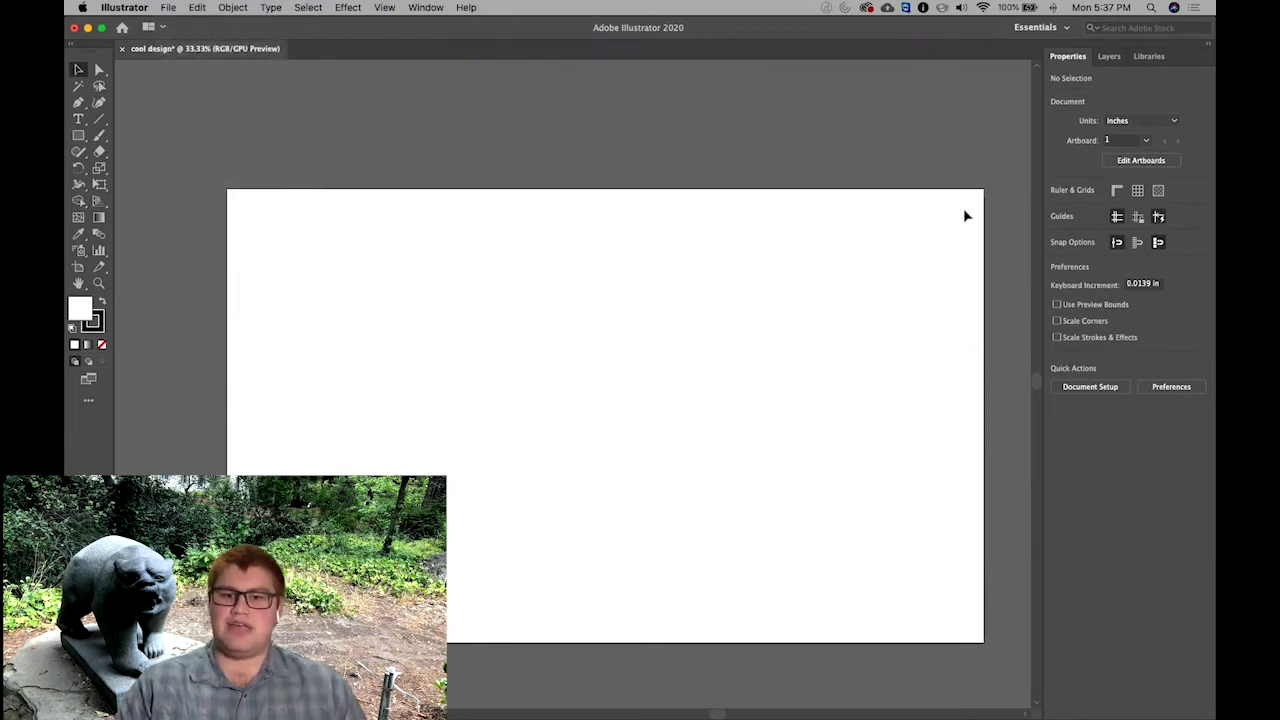
Step: Edit the artboard and resize it to 20 in wide by 15 in high
click(1163, 163)
click(1158, 117)
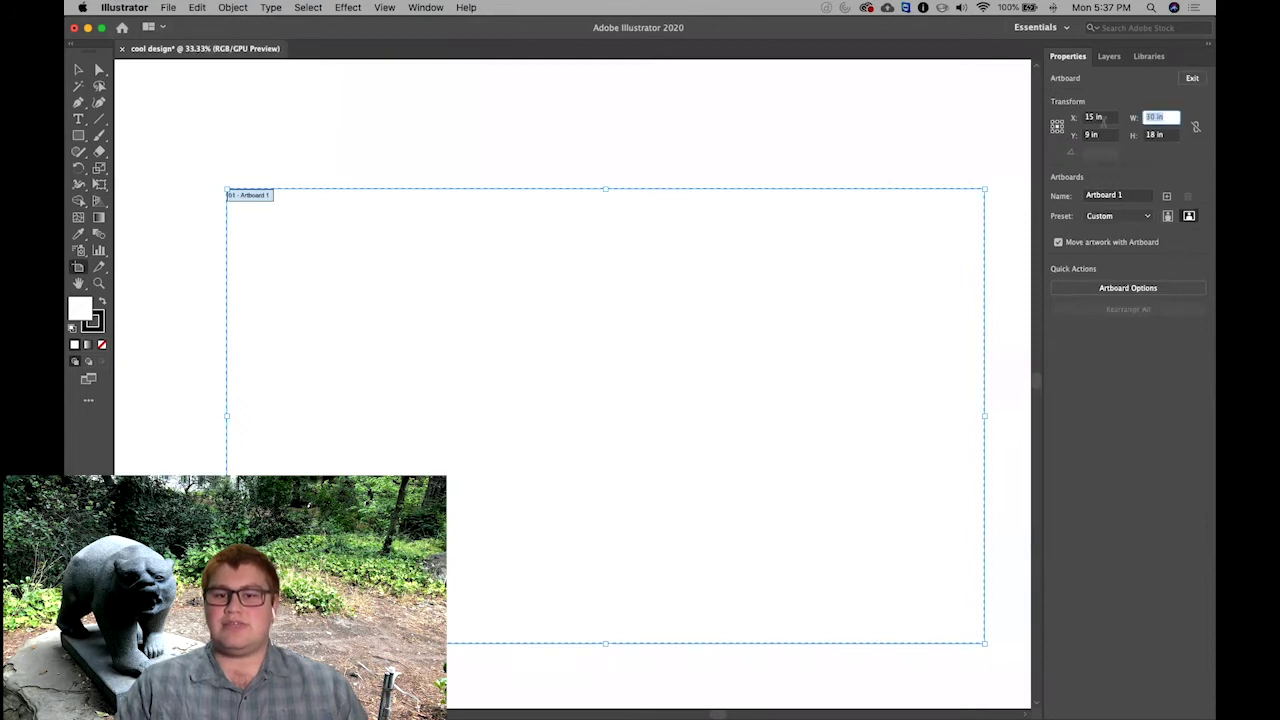
text(20)
key(Tab)
text(15)
key(Return)
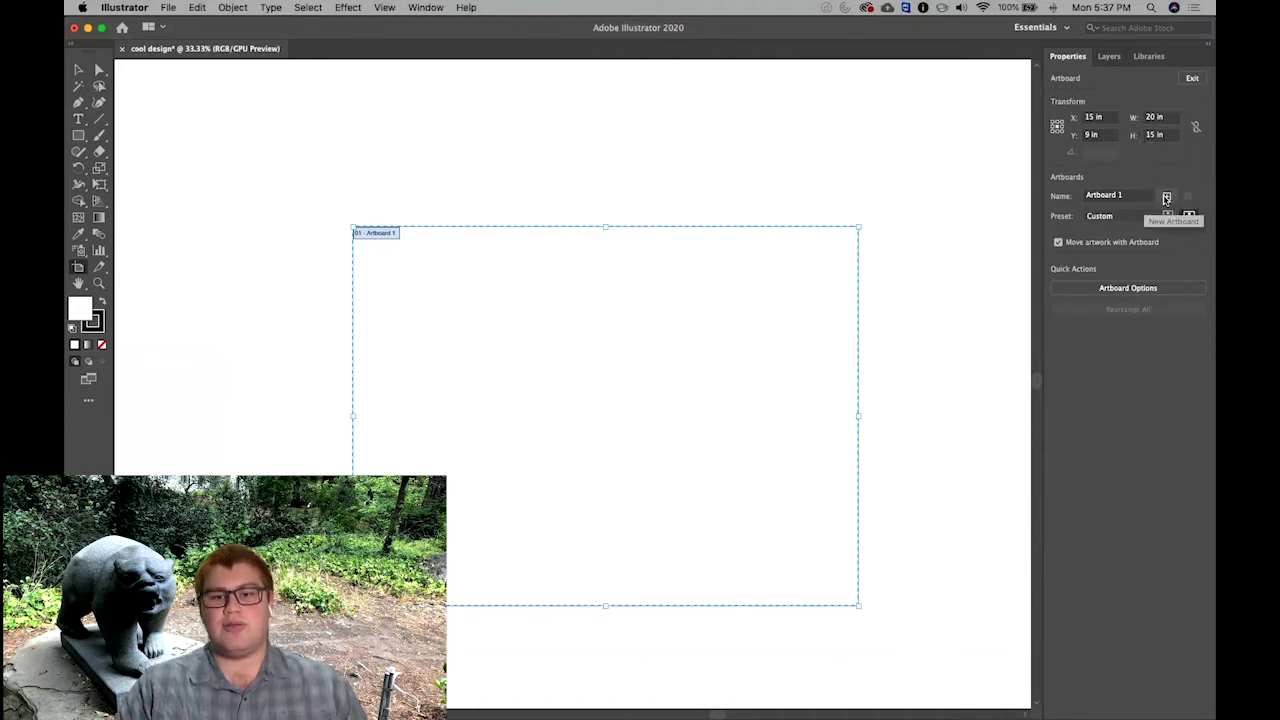
Step: Add a second artboard, rename it "oh wow", and leave artboard editing
click(1166, 198)
click(1141, 197)
text(01)
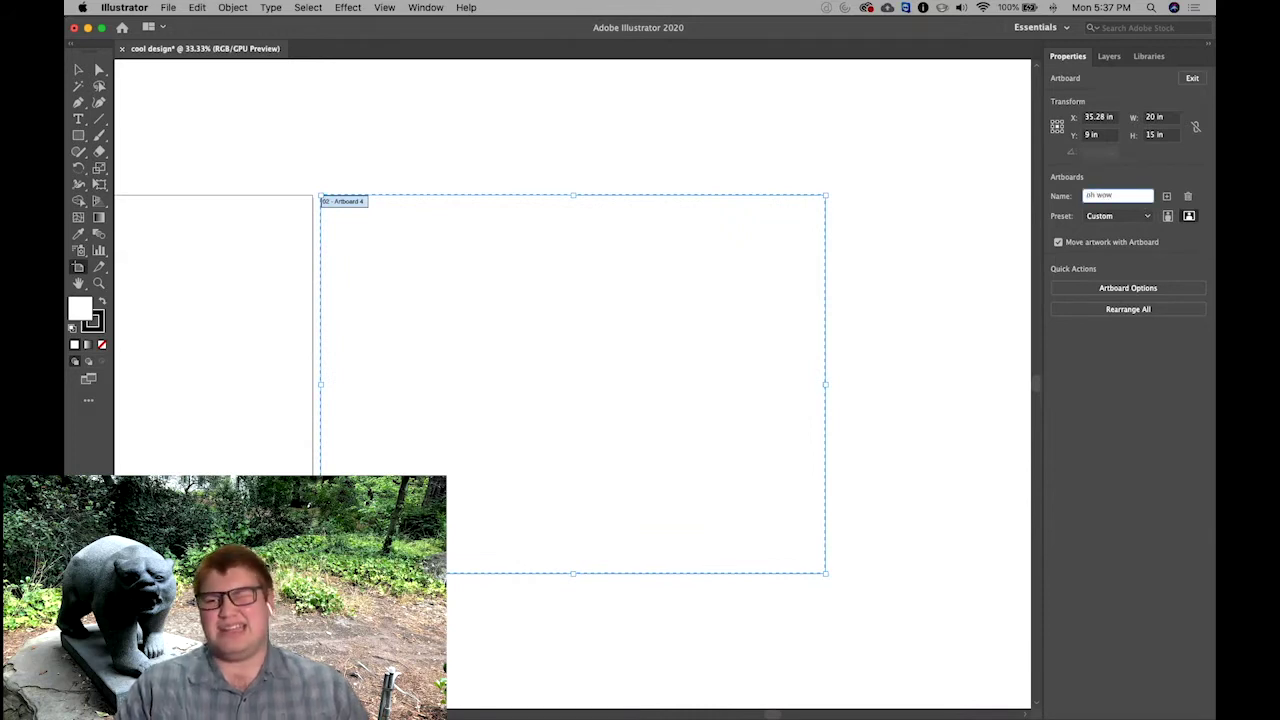
key(Return)
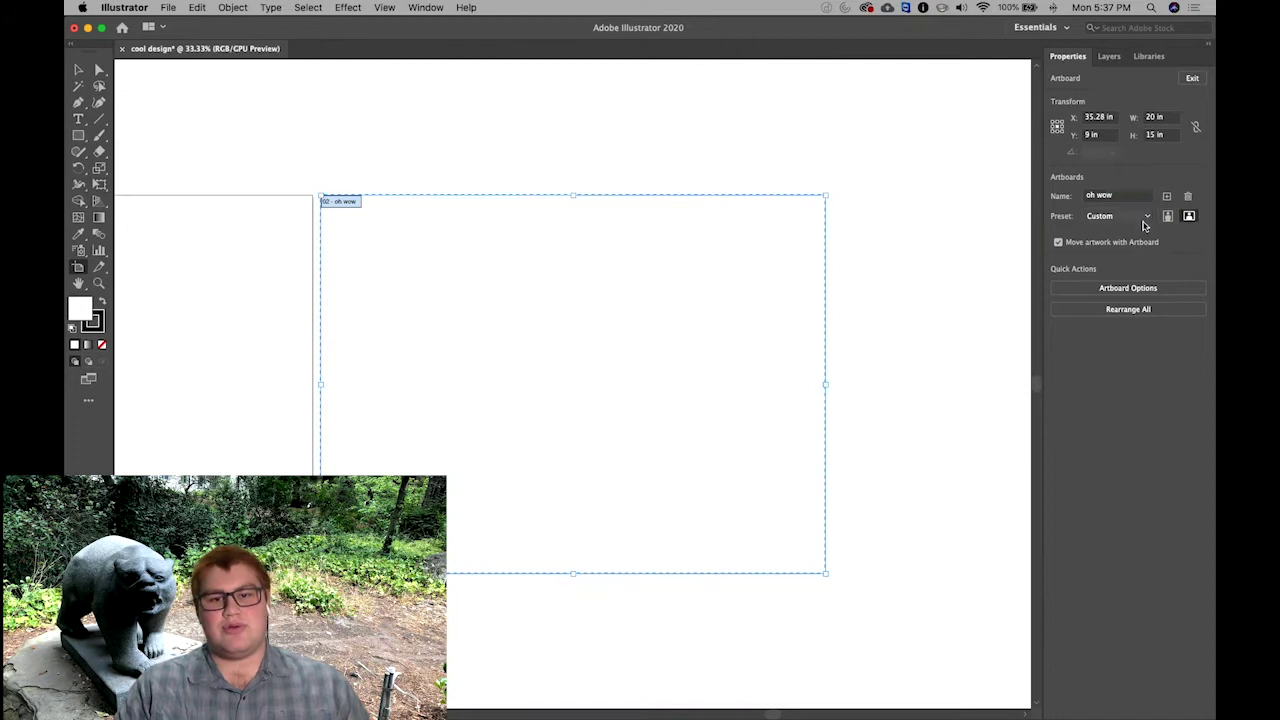
click(1192, 78)
Step: Choose inches as the document units and go to artboard 1
click(1146, 121)
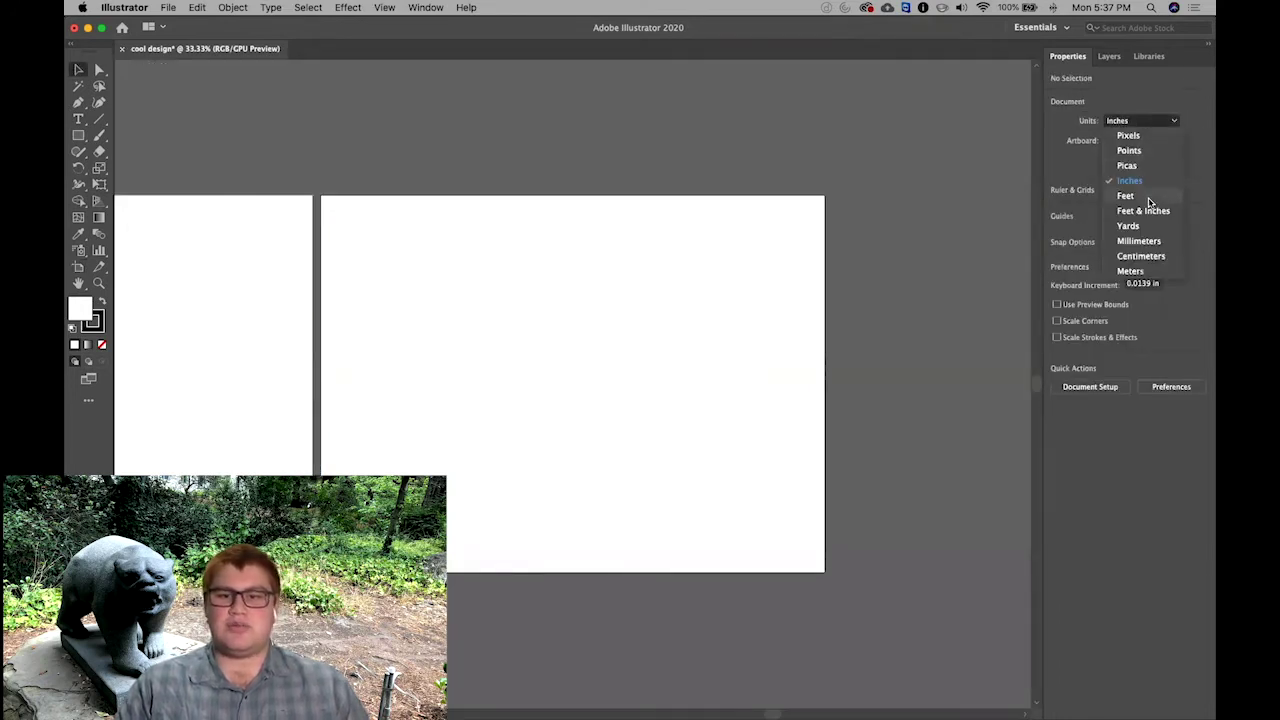
click(1147, 183)
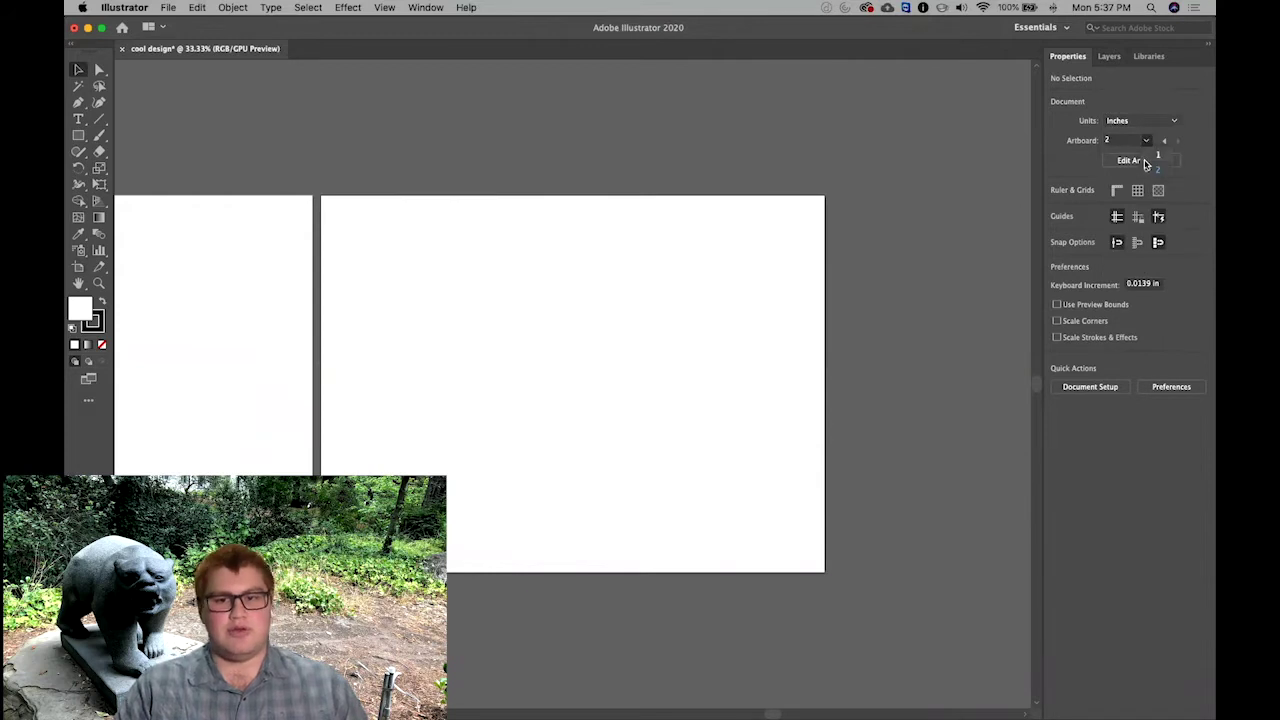
key(super+0)
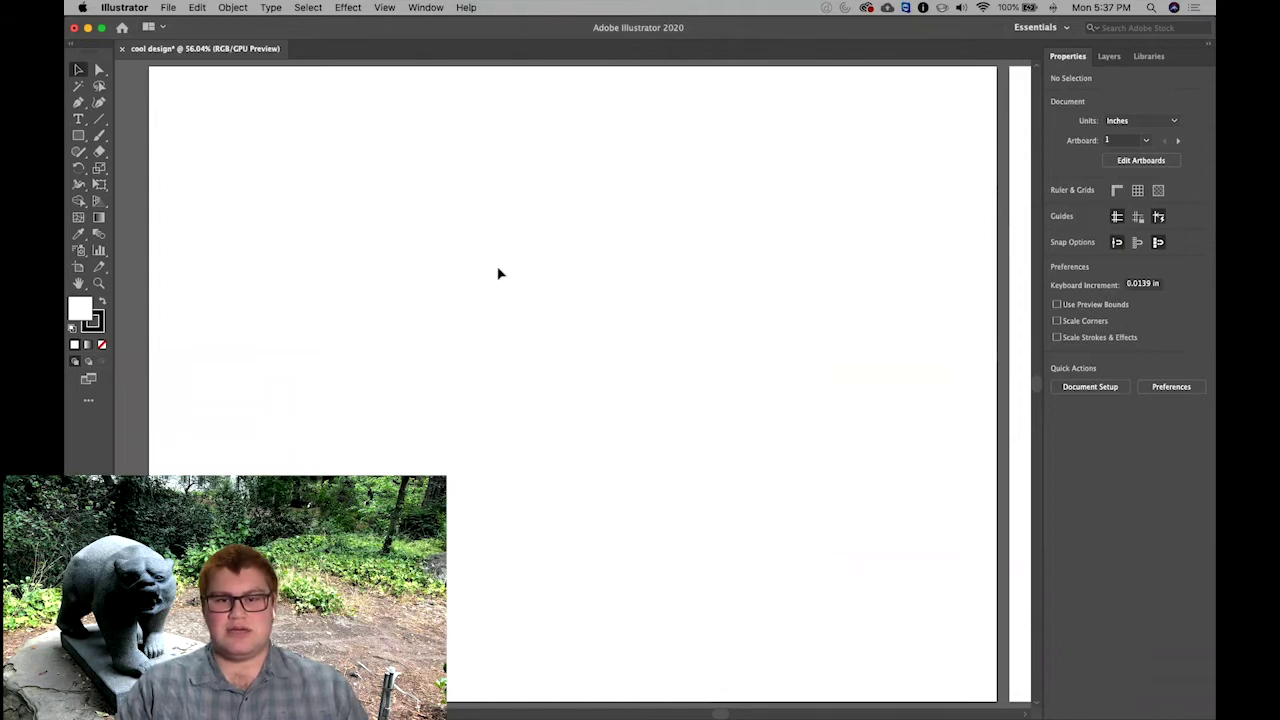
Step: Examine both artboards by panning and zooming around the canvas
scroll(500, 273, up, 3)
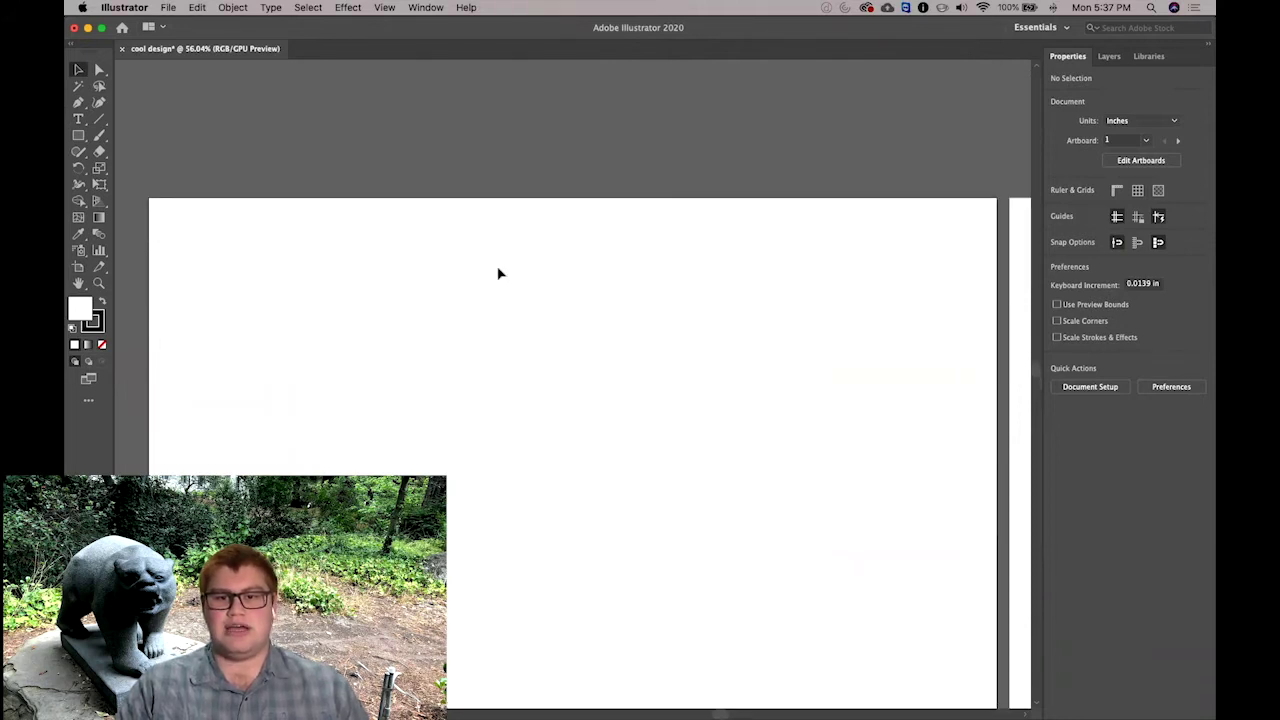
scroll(500, 273, up, 2)
scroll(500, 273, left, 3)
scroll(500, 273, left, 3)
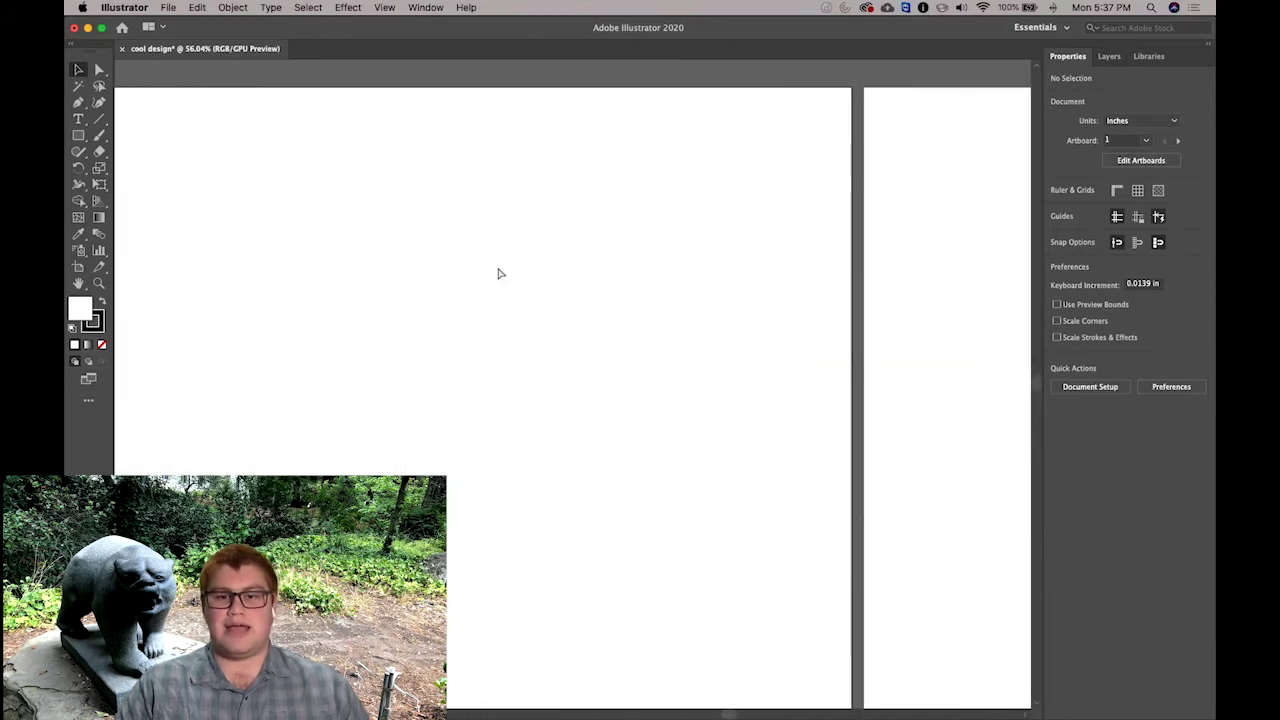
scroll(500, 273, right, 2)
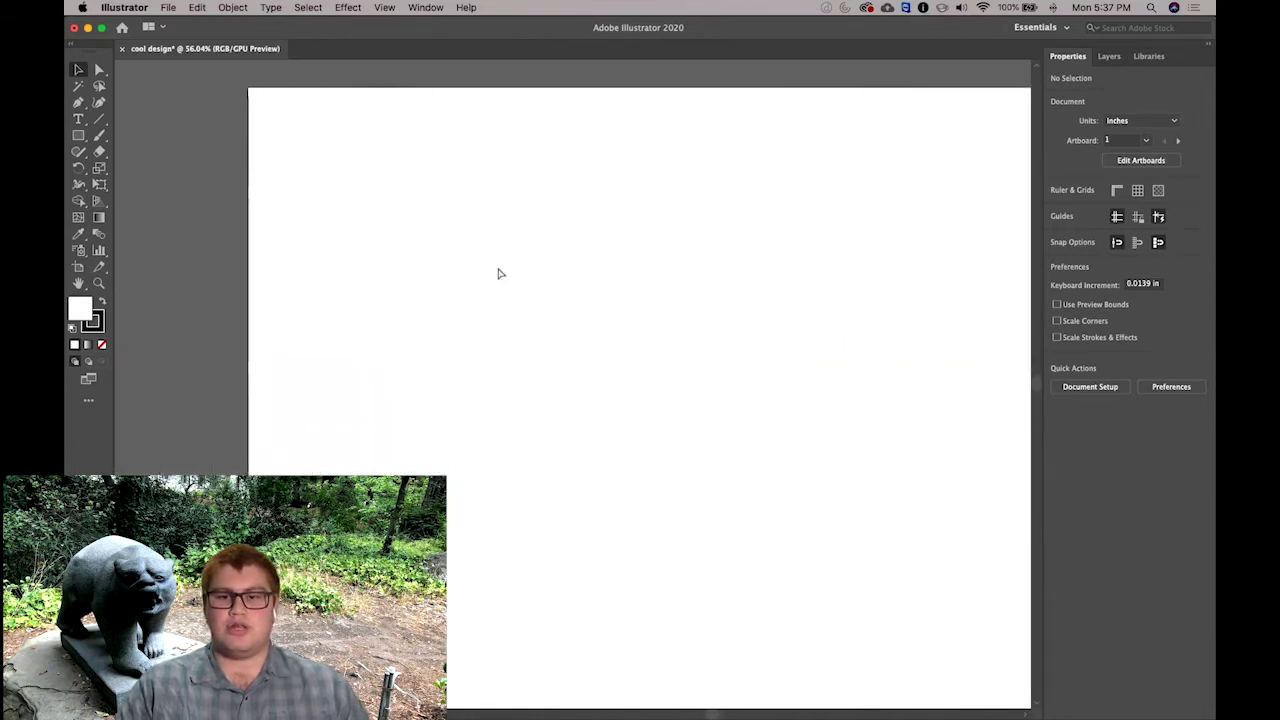
scroll(500, 273, down, 4)
scroll(500, 273, up, 2)
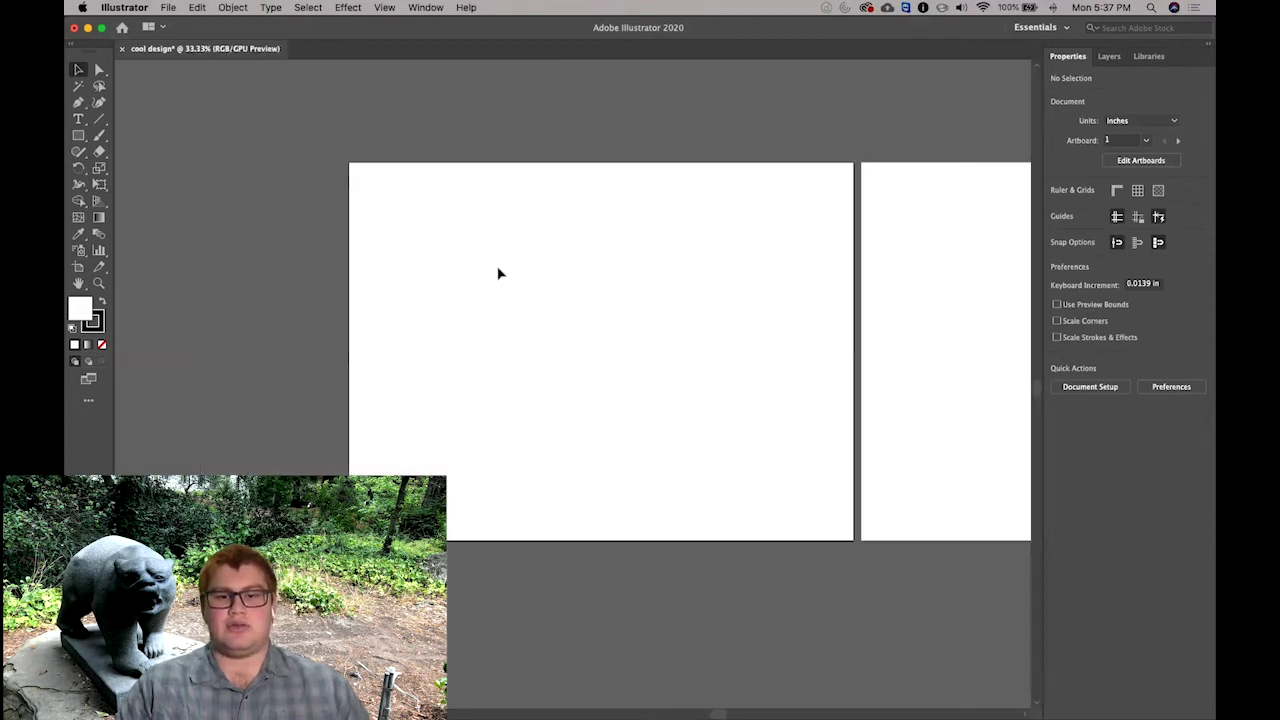
scroll(500, 273, right, 5)
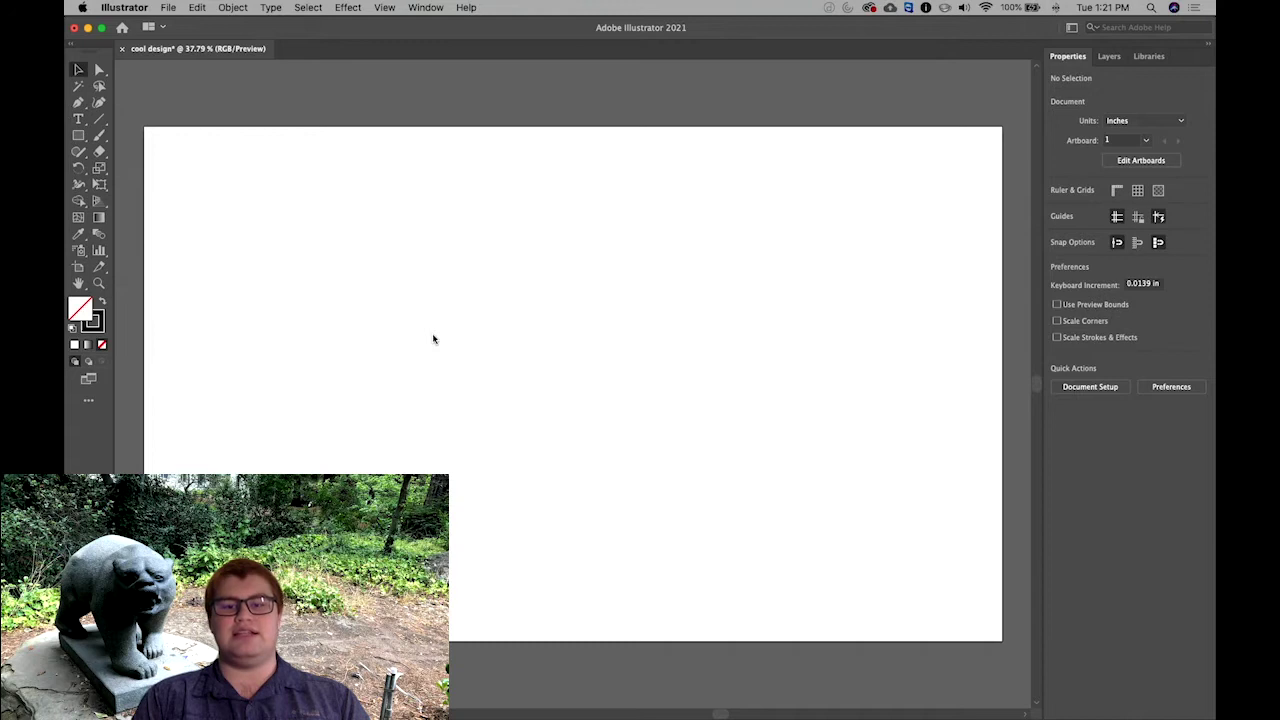
Step: Place the file "wrench spacer.dxf" near the upper-left corner of the artboard
click(168, 7)
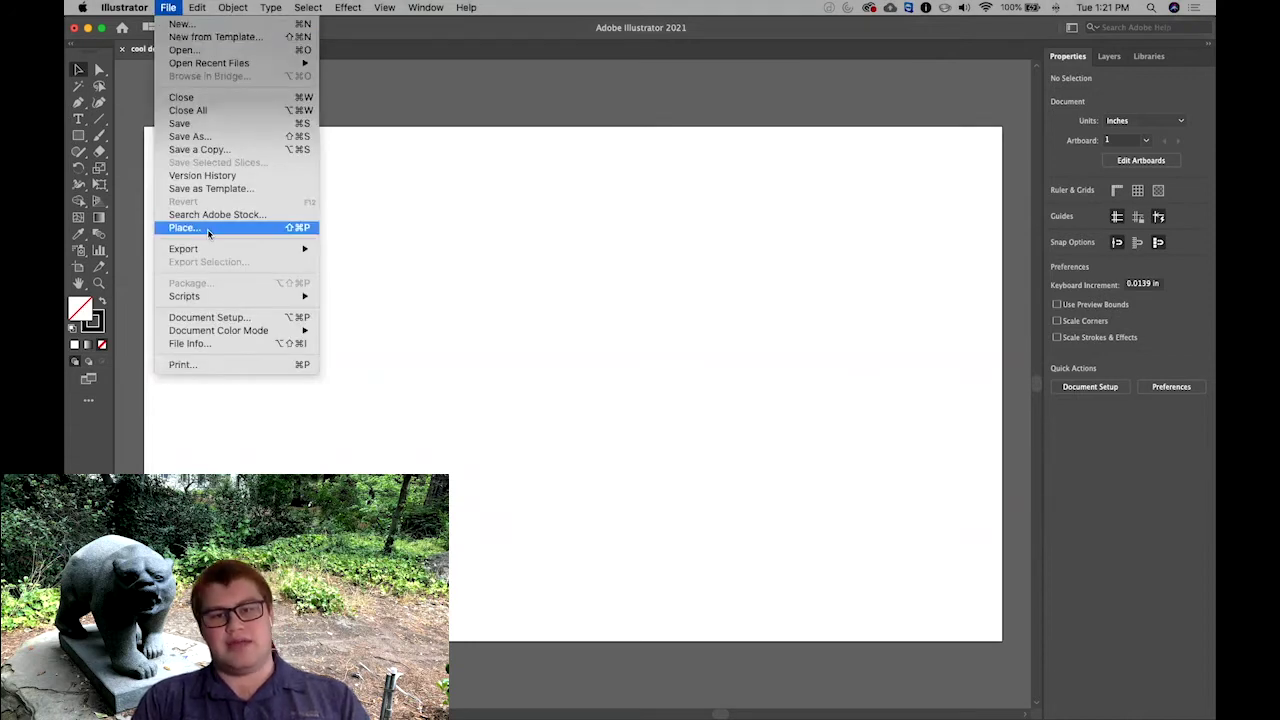
click(208, 231)
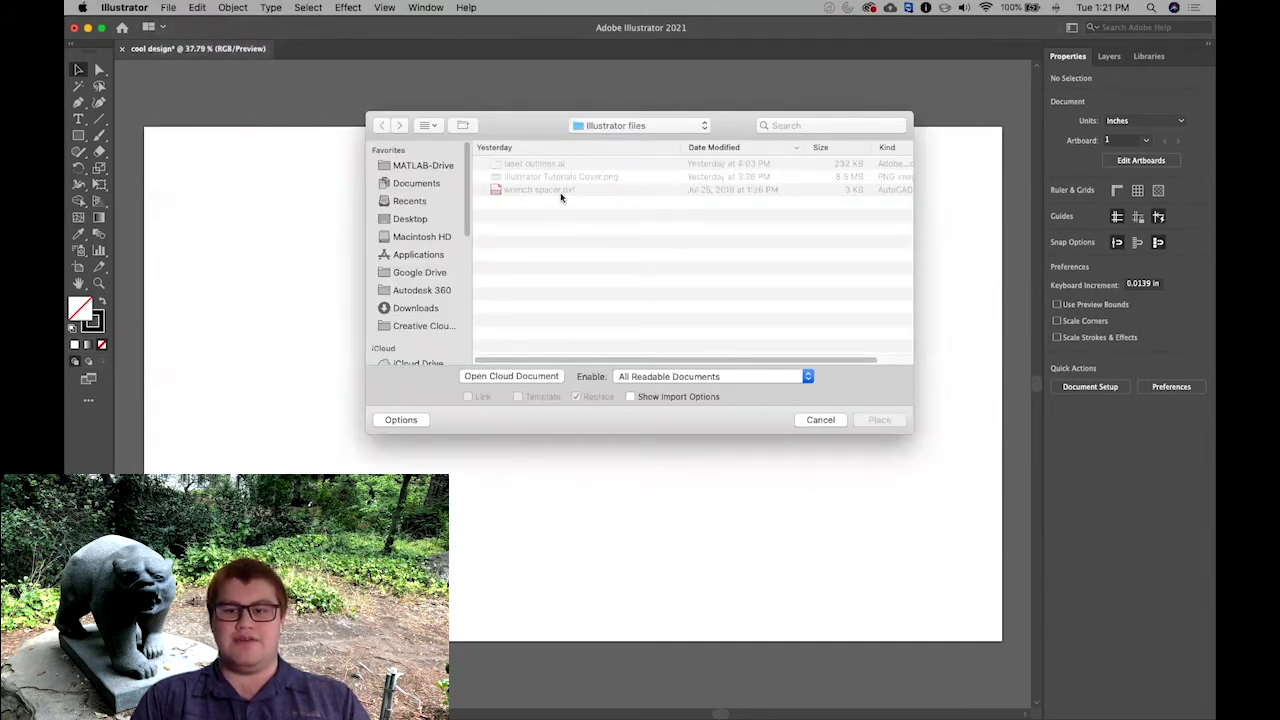
click(561, 193)
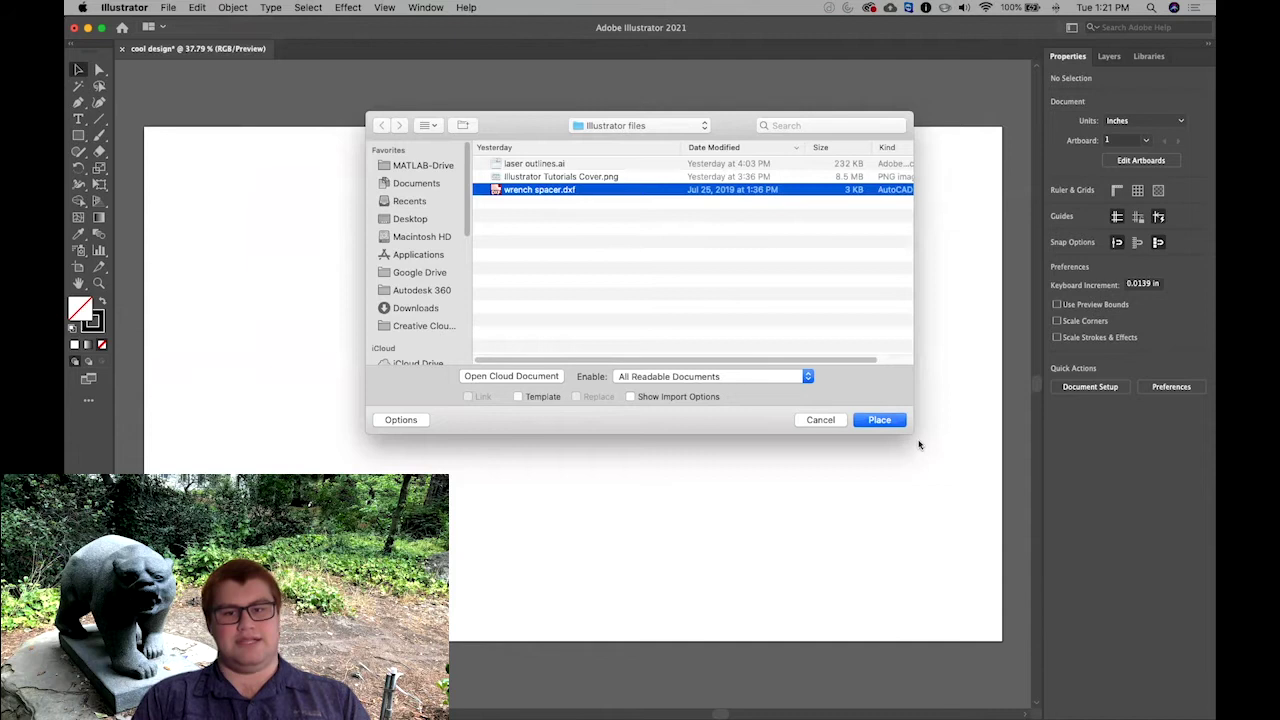
click(863, 423)
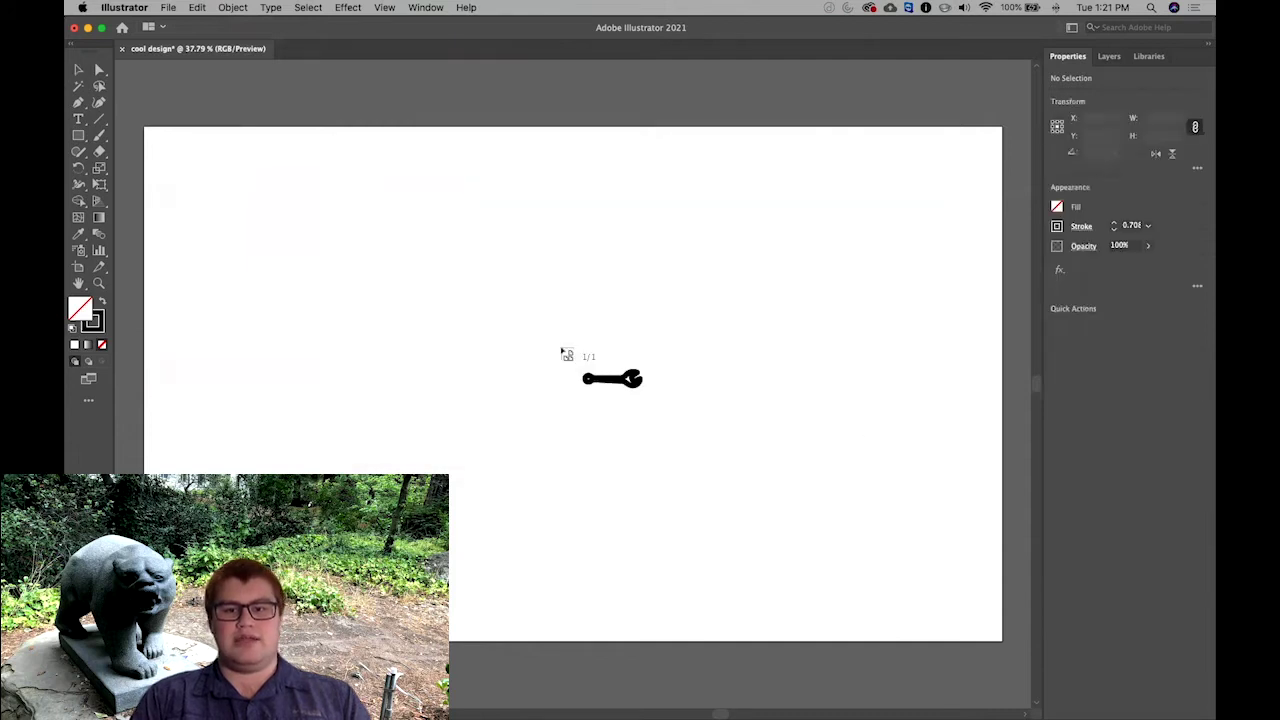
click(241, 212)
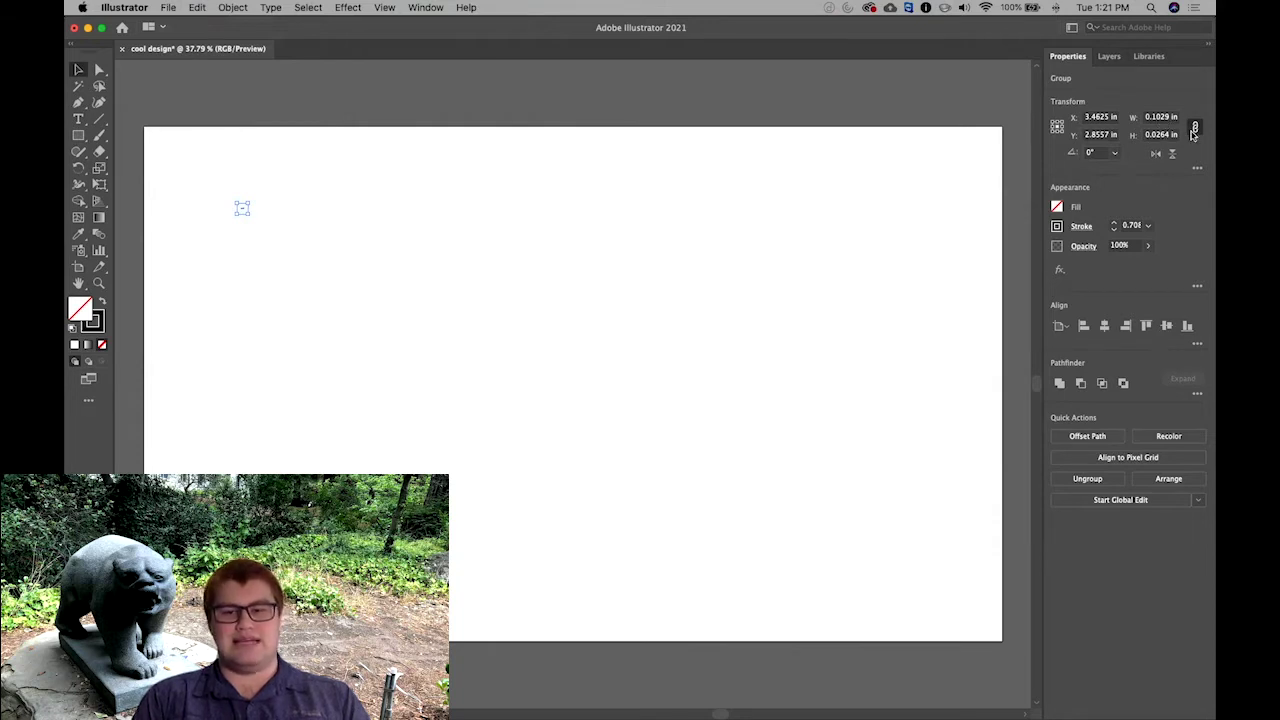
Step: Scale the placed wrench proportionally to a width of 5 in
click(1162, 118)
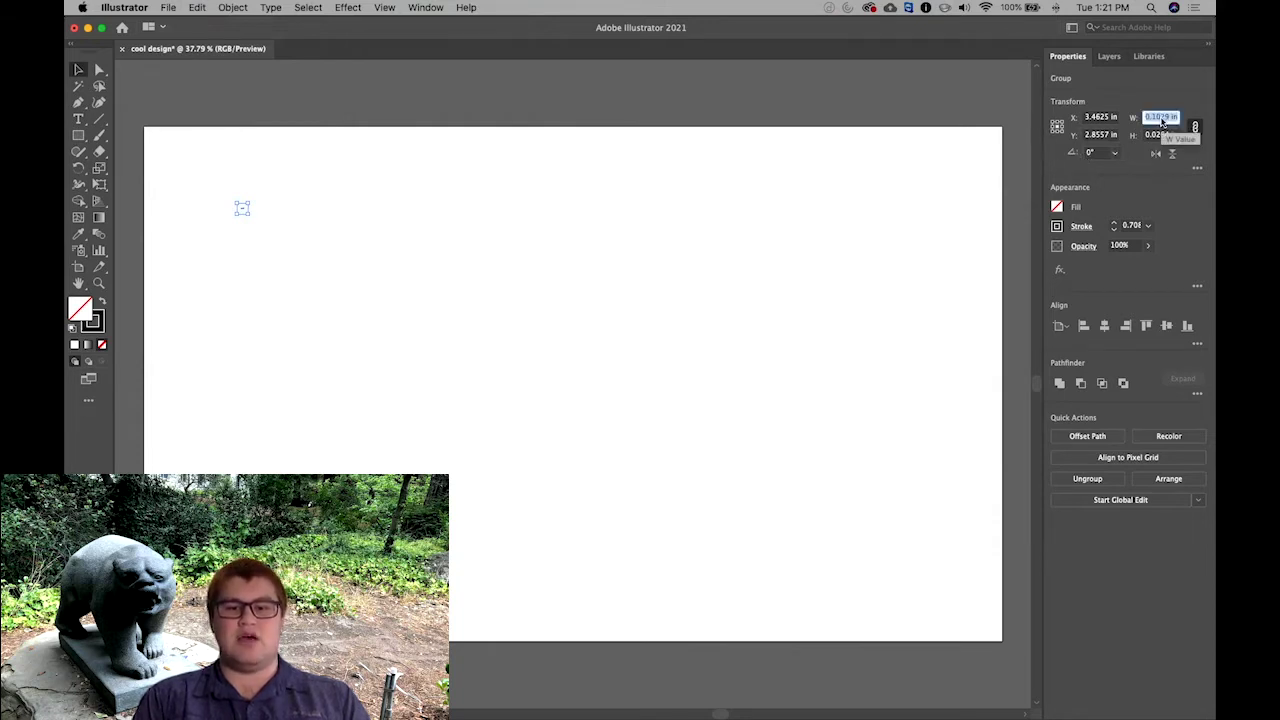
text(5)
key(Return)
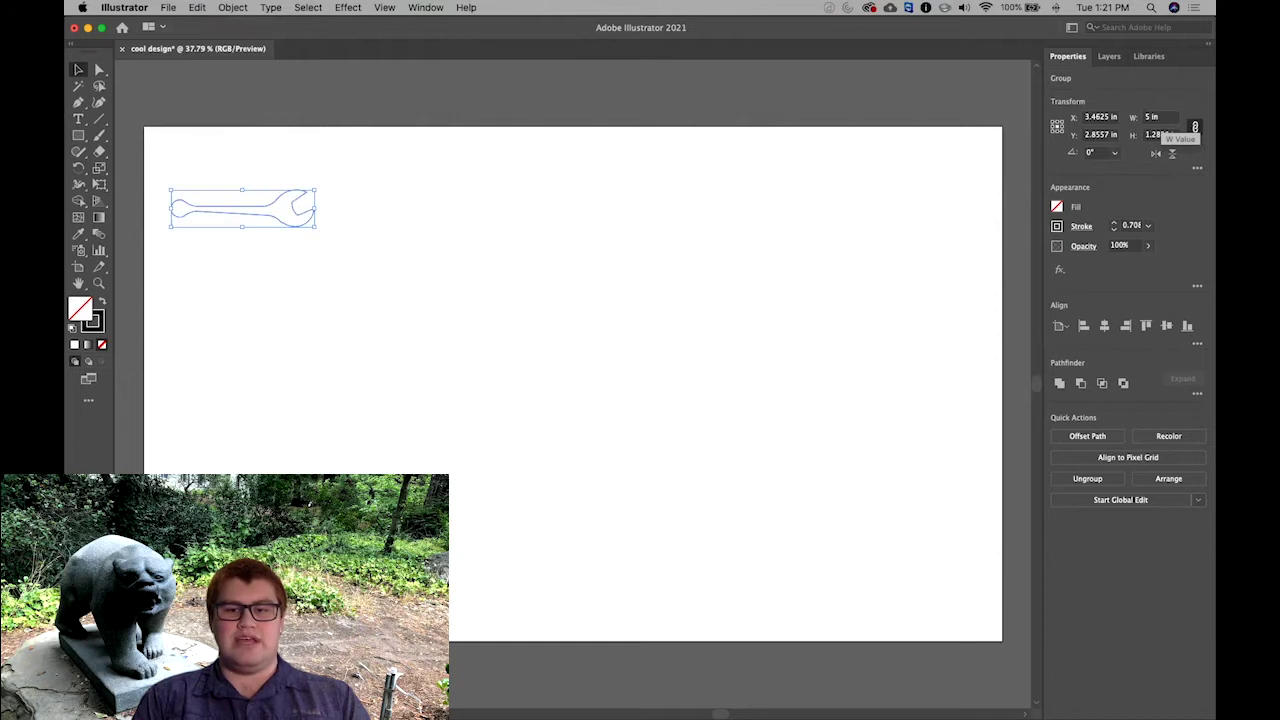
click(1194, 128)
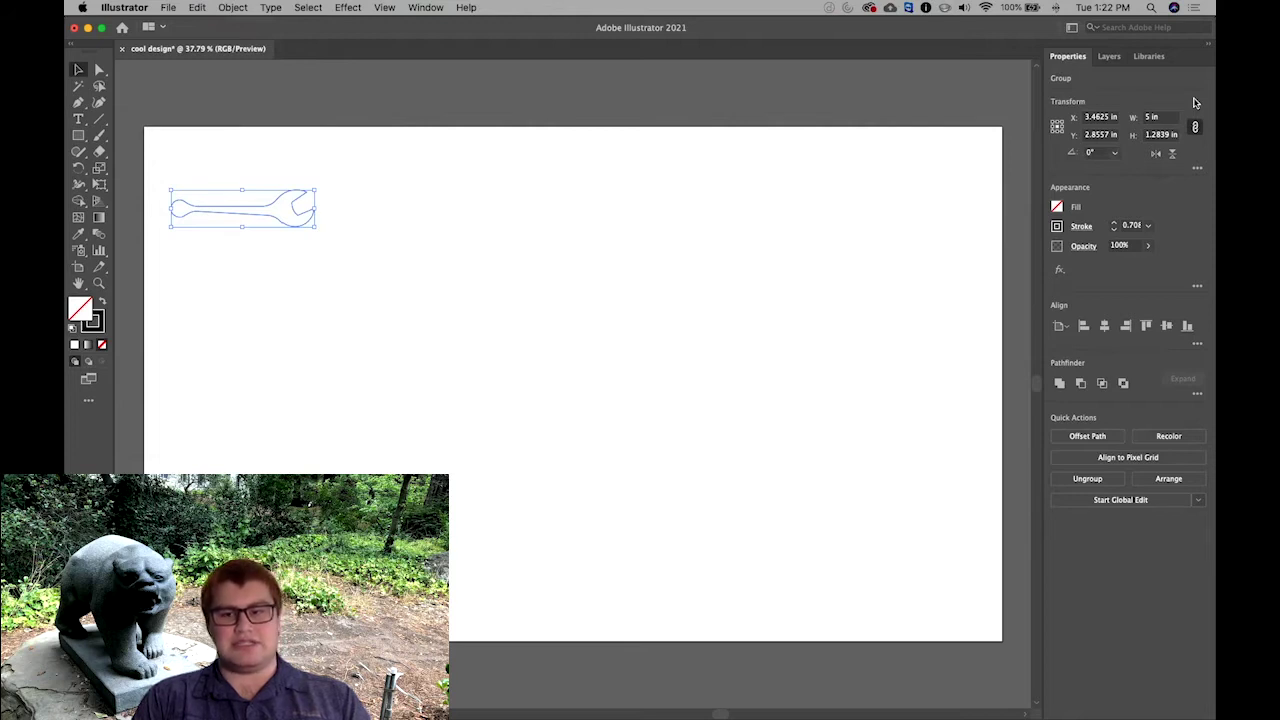
Step: Position the wrench at X 5 in and Y 5 in, measured from its upper-left reference point
click(1097, 119)
text(10)
key(Tab)
text(10)
key(Tab)
drag(486, 420, 509, 343)
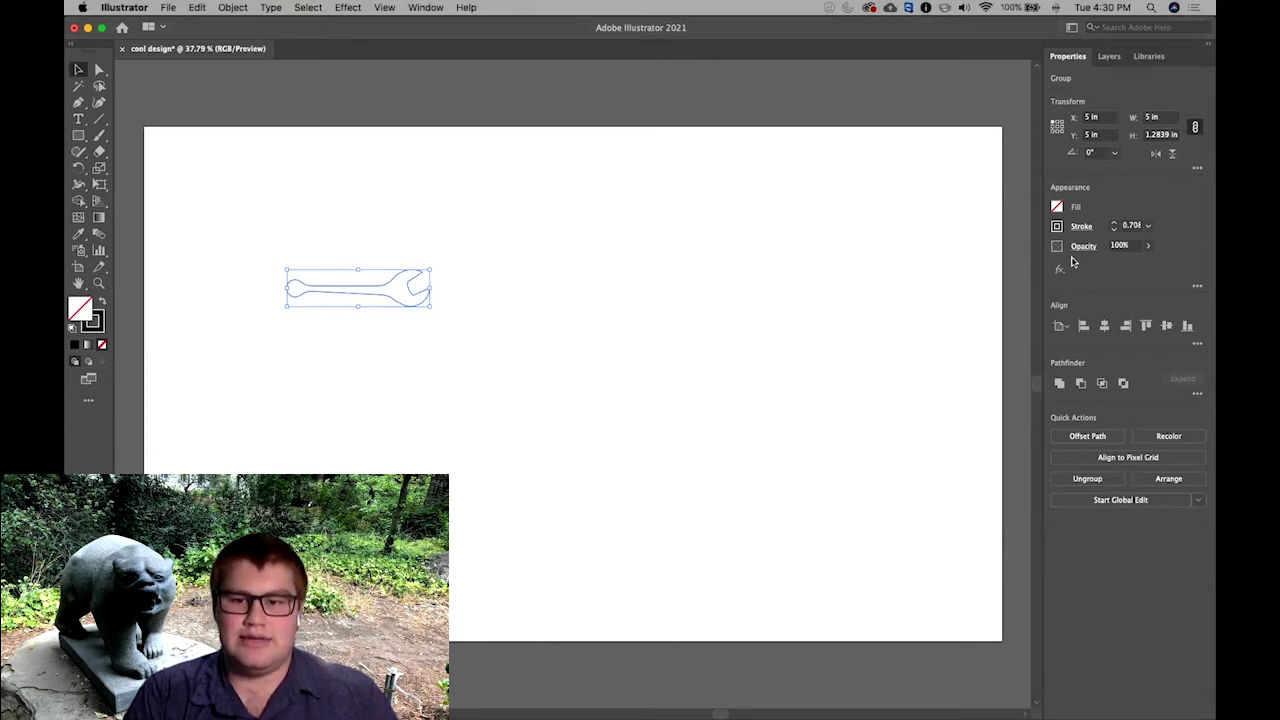
Step: Set the wrench's stroke color to pure RGB red, hex FF0000
click(1057, 227)
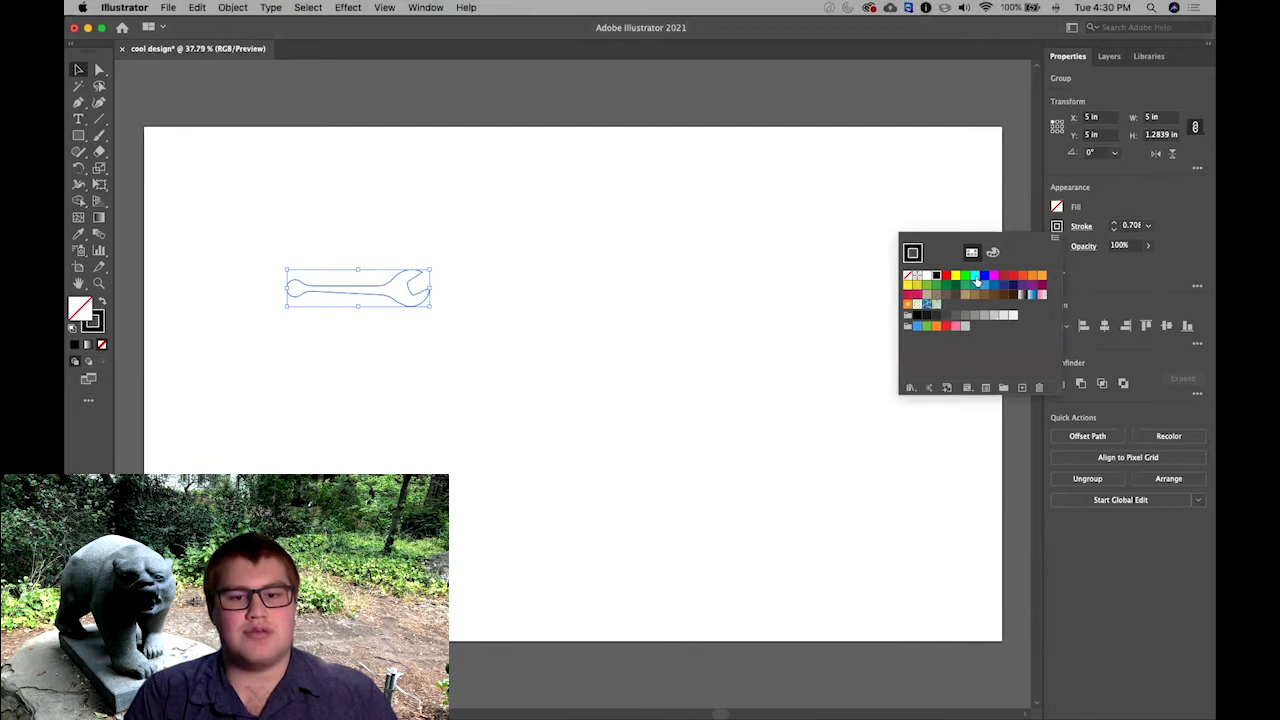
click(946, 276)
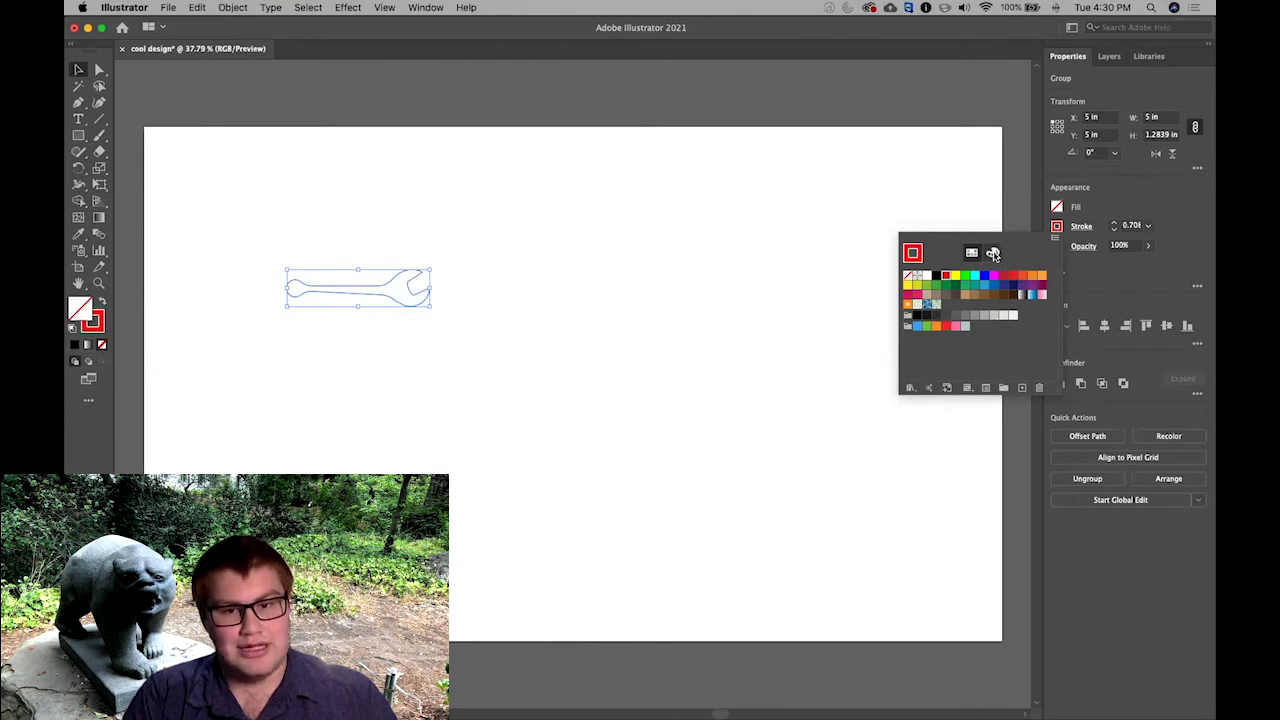
click(993, 253)
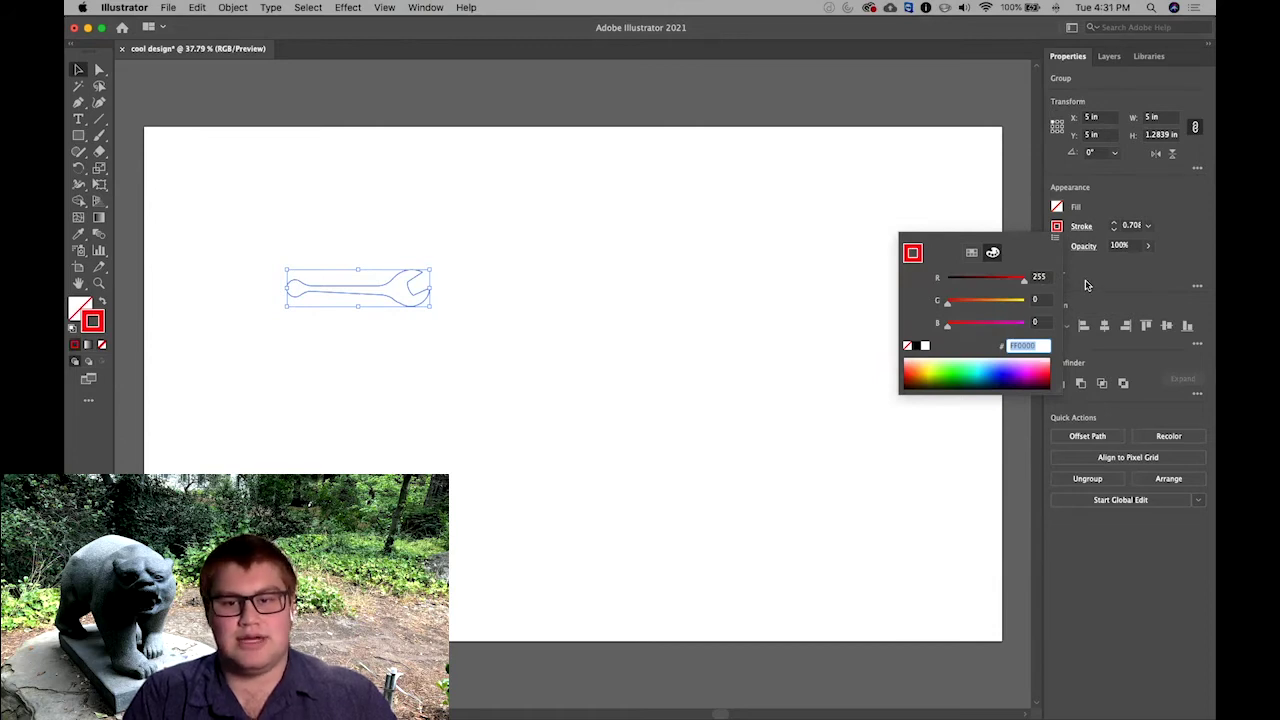
Step: Set the wrench's stroke weight to 0.001, then check the drawing in Outline view and return to Preview
click(1131, 227)
click(1131, 227)
double_click(1131, 227)
text(0.001)
key(Return)
click(695, 279)
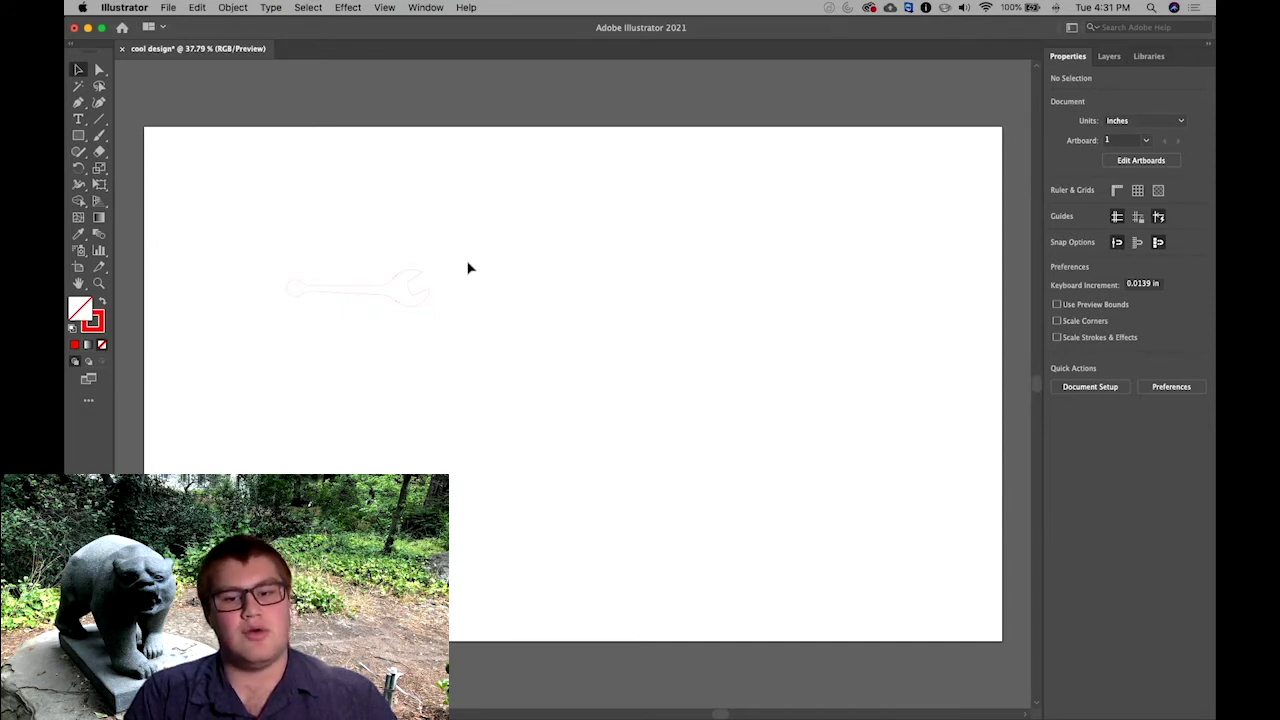
key(super+y)
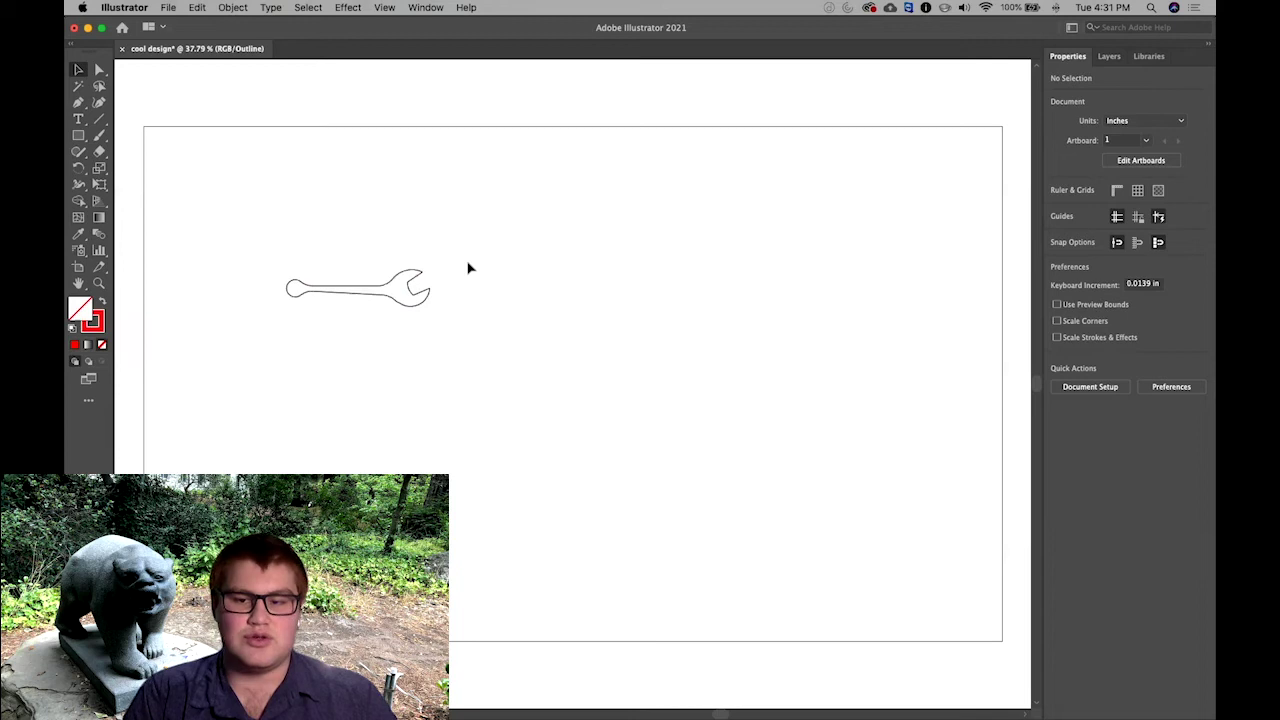
key(super+y)
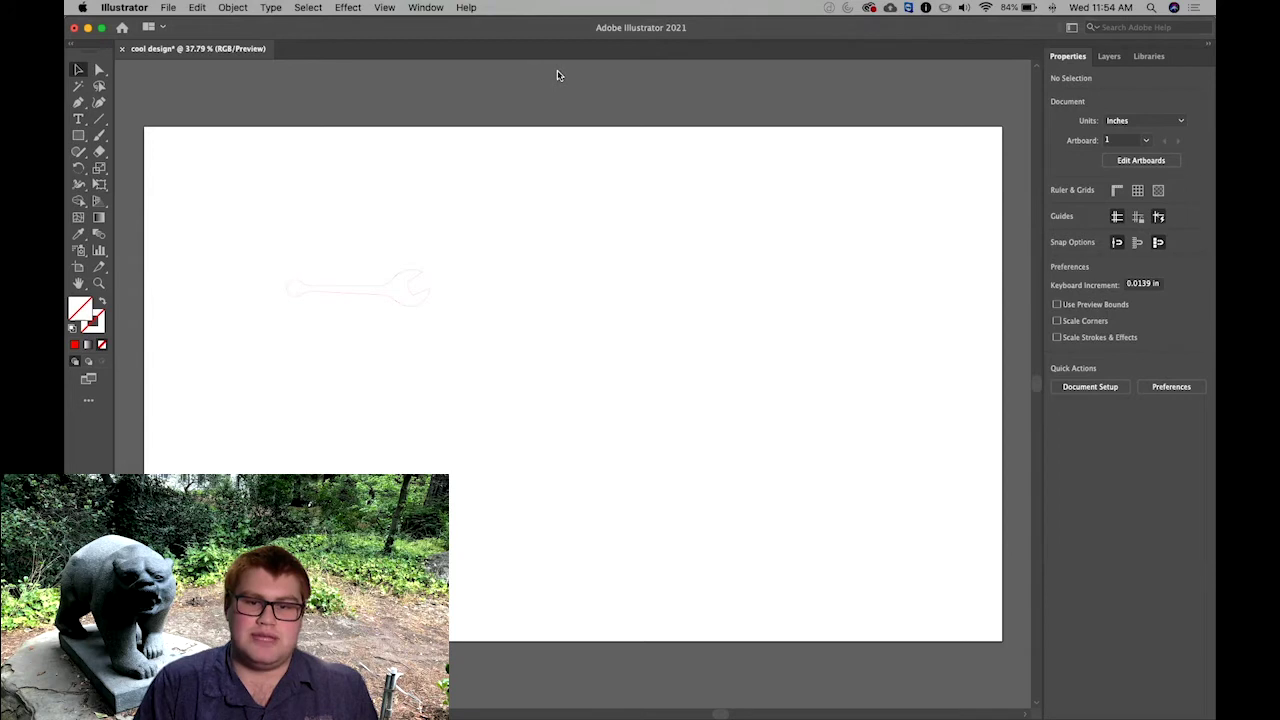
Step: Place the JPEG cat photo from the Illustrator files folder to the right of the wrench, near the artboard's upper edge
click(163, 7)
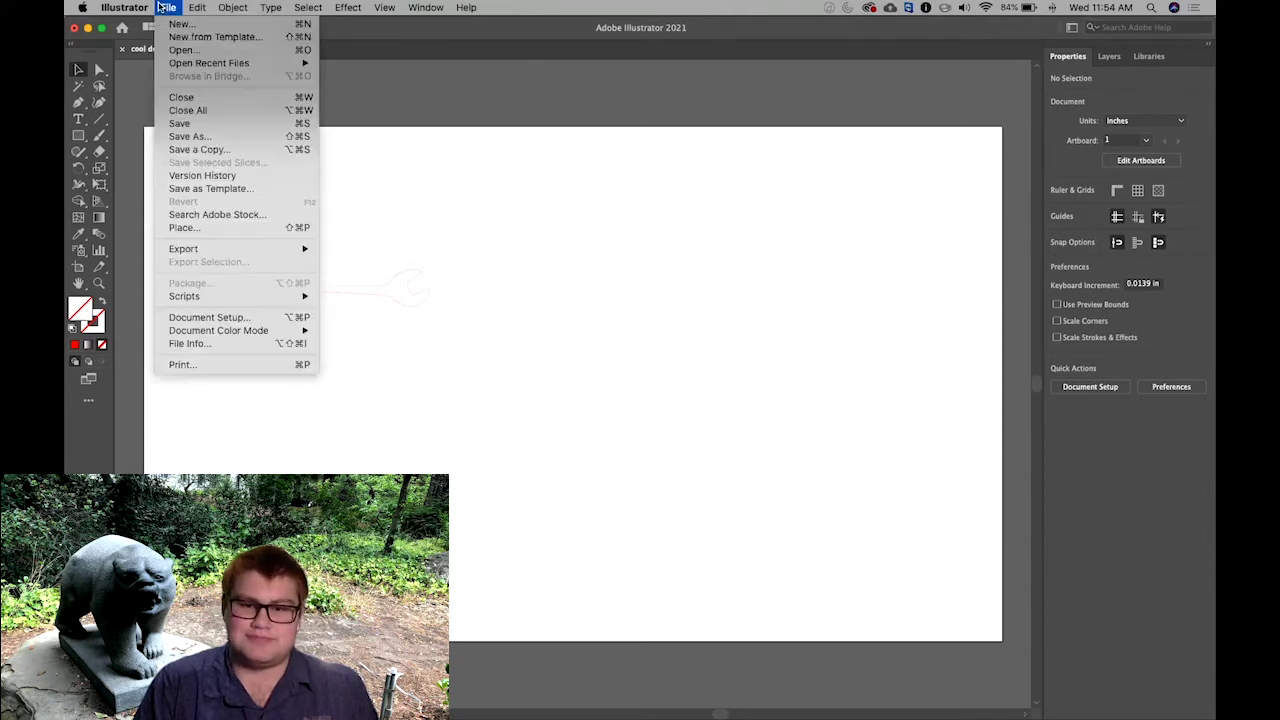
click(314, 227)
click(547, 167)
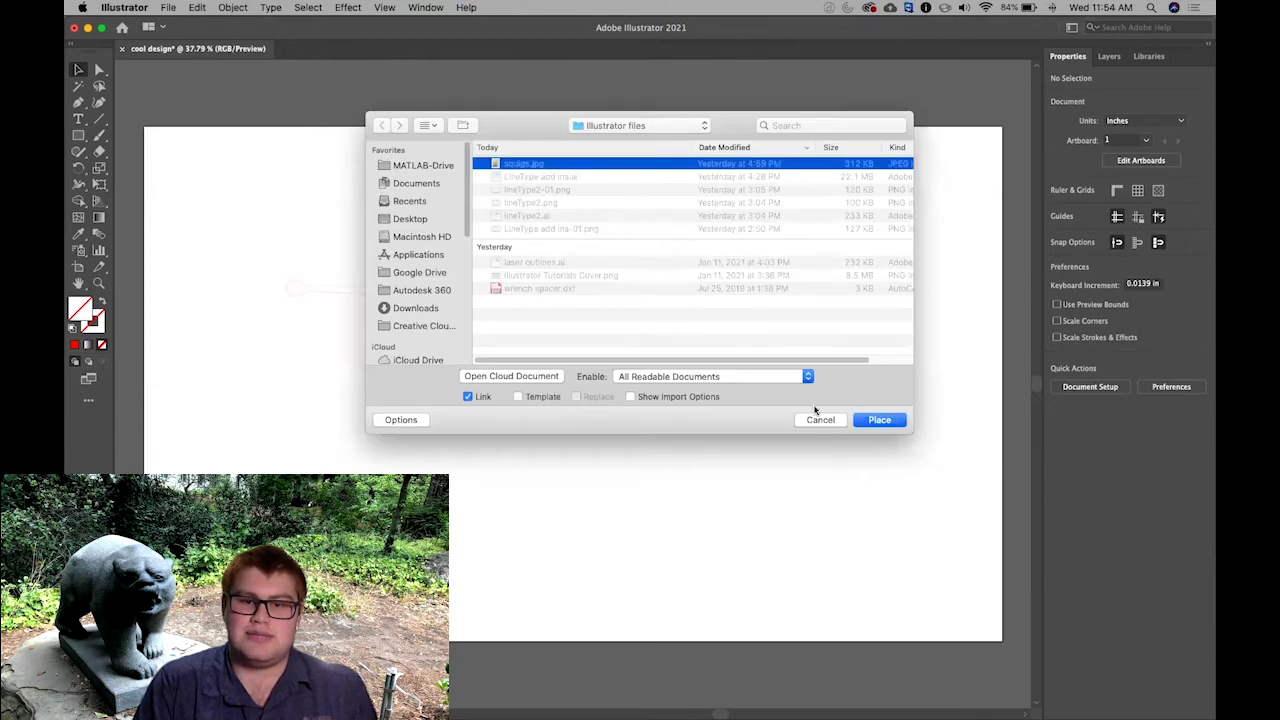
click(868, 420)
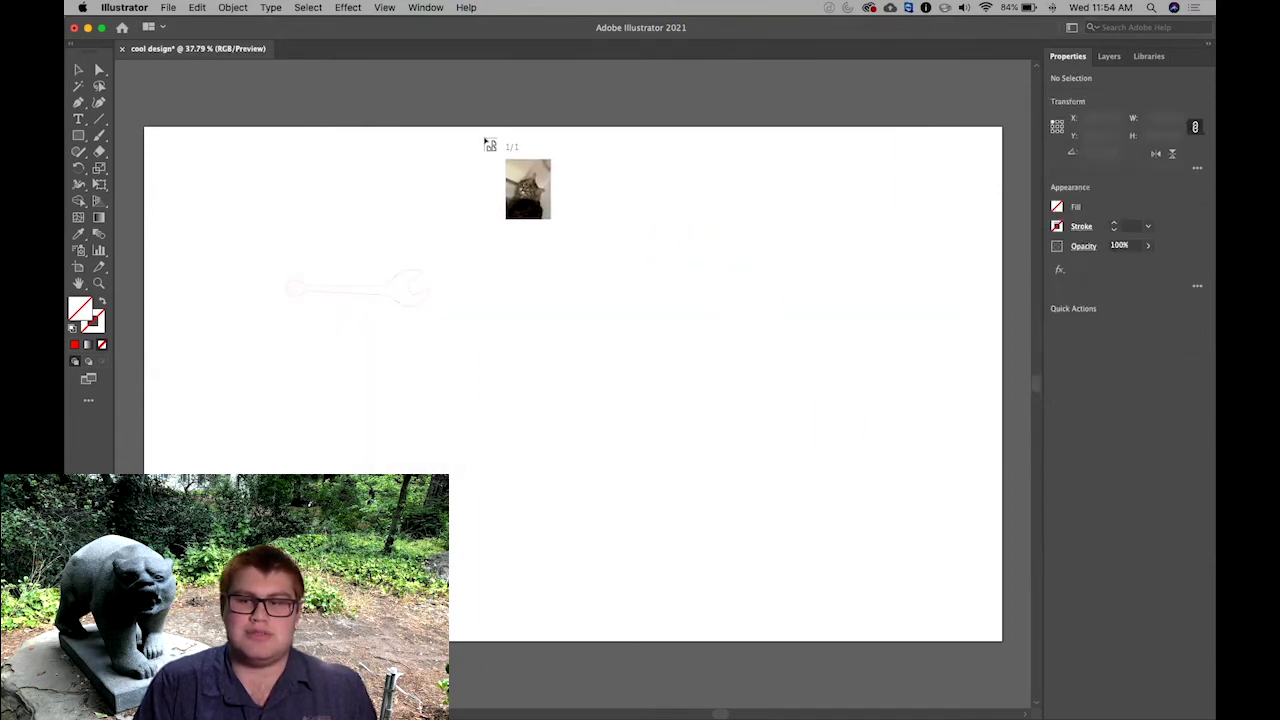
click(484, 140)
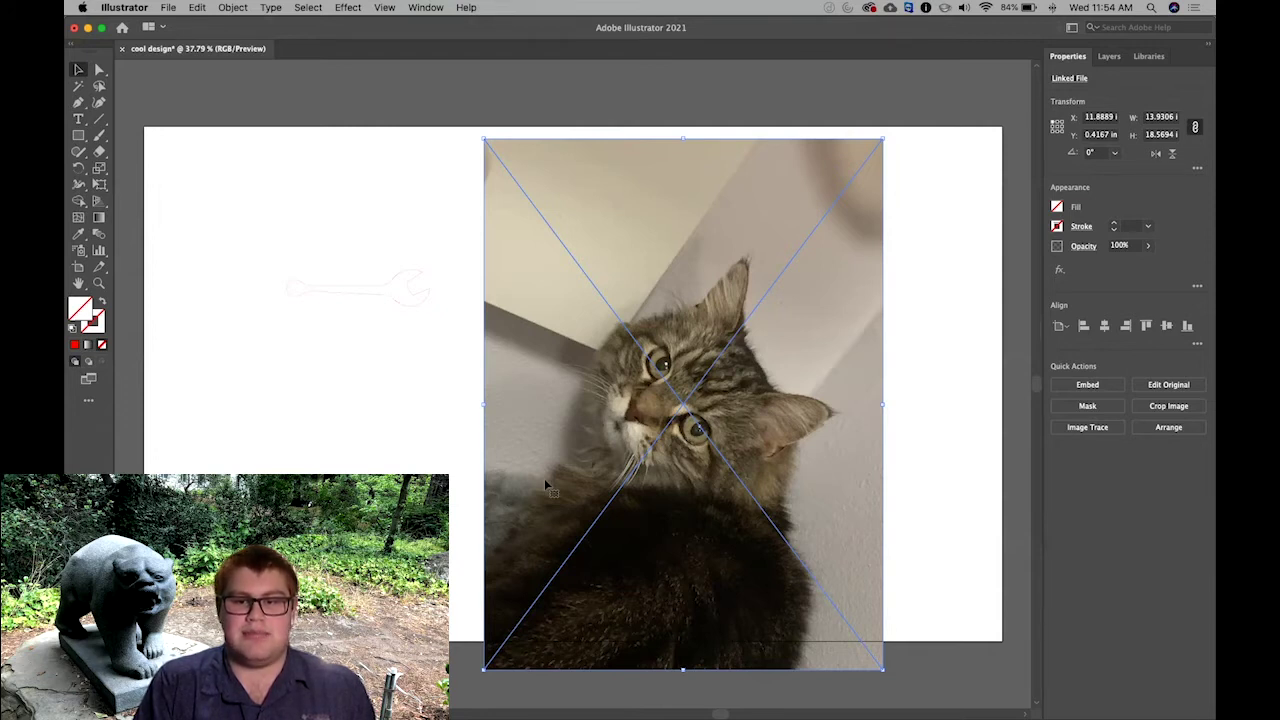
Step: Embed the linked cat photo in the document and save the file
click(1087, 385)
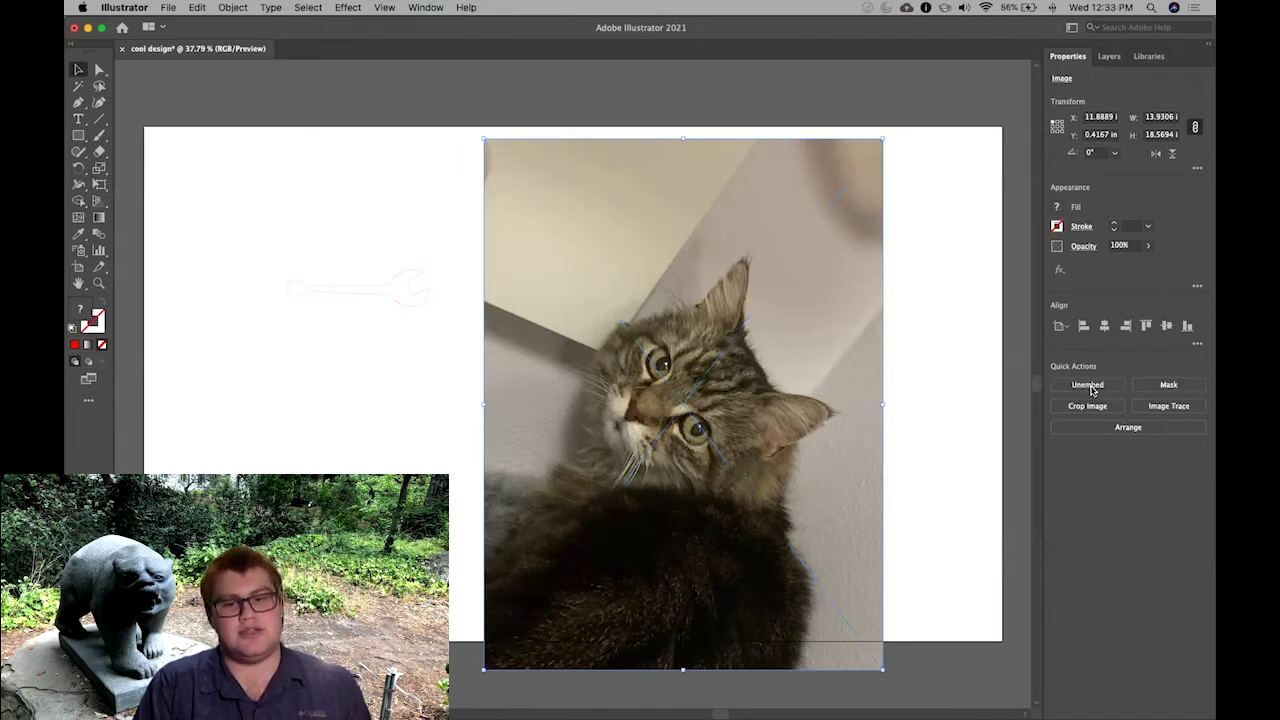
key(cmd+s)
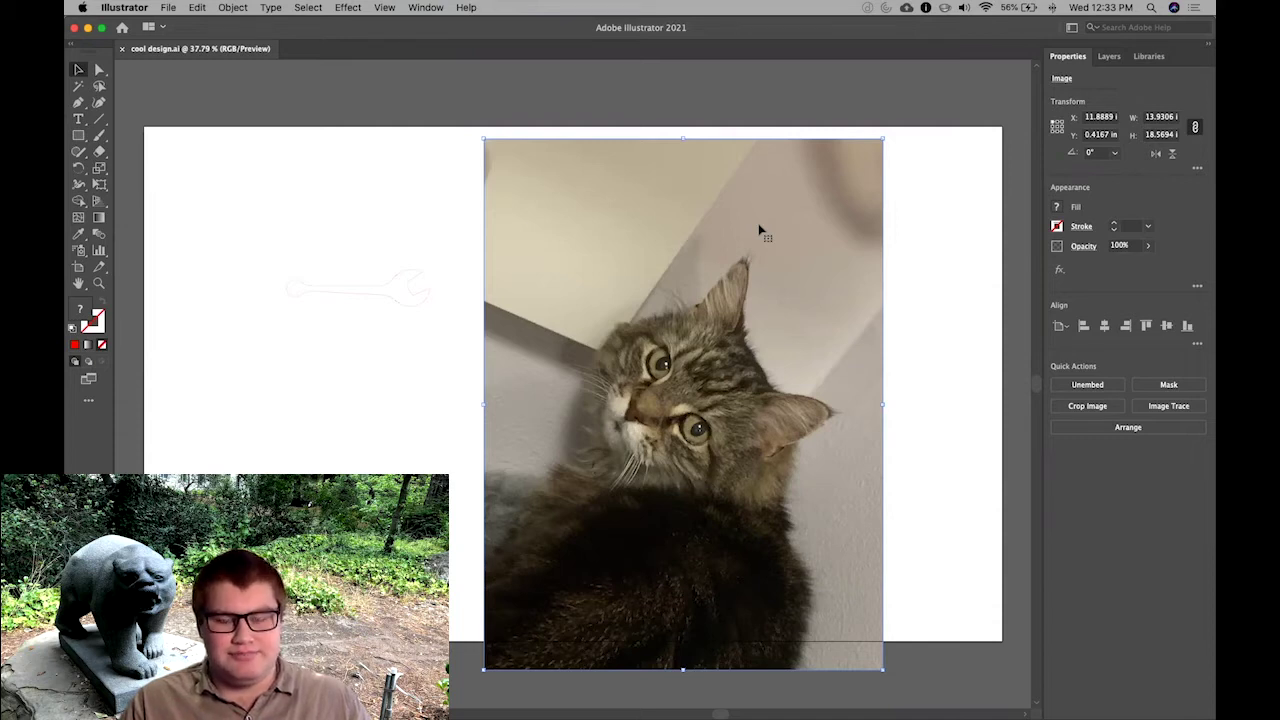
Step: Try moving, stretching and rotating the cat photo freely with its bounding box
drag(760, 232, 535, 282)
drag(730, 181, 789, 375)
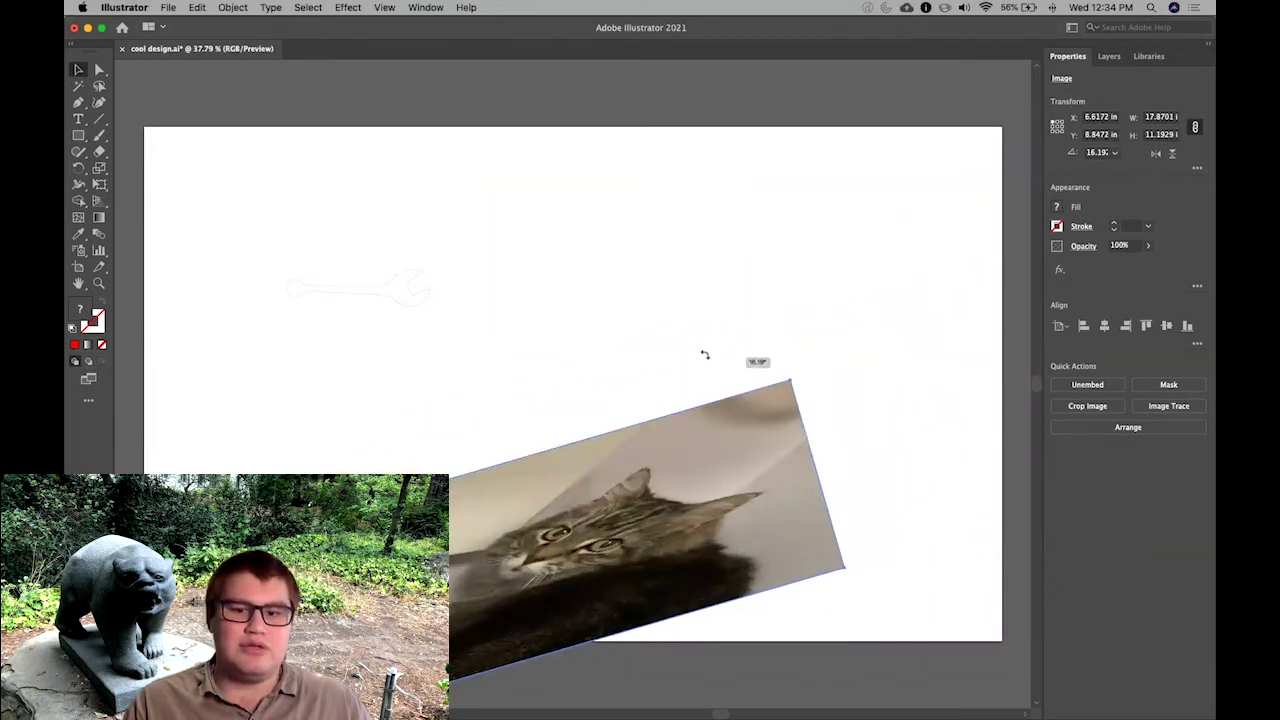
drag(704, 354, 640, 354)
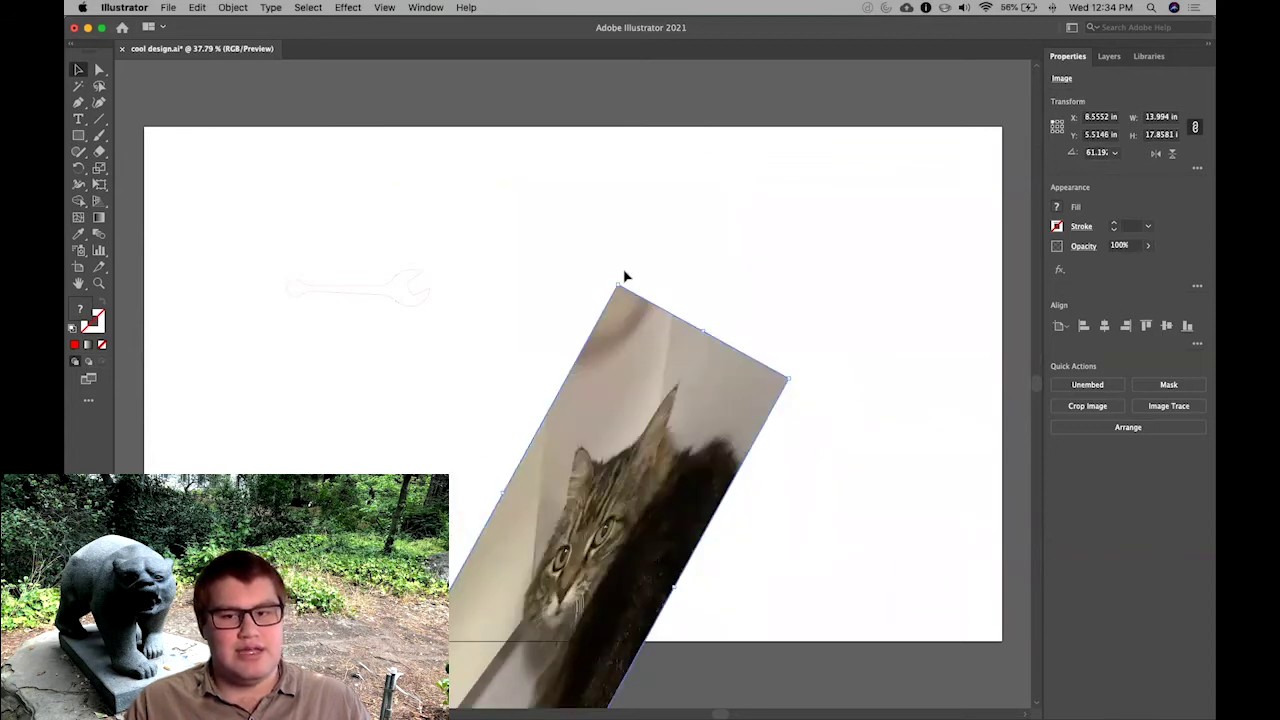
drag(622, 285, 524, 308)
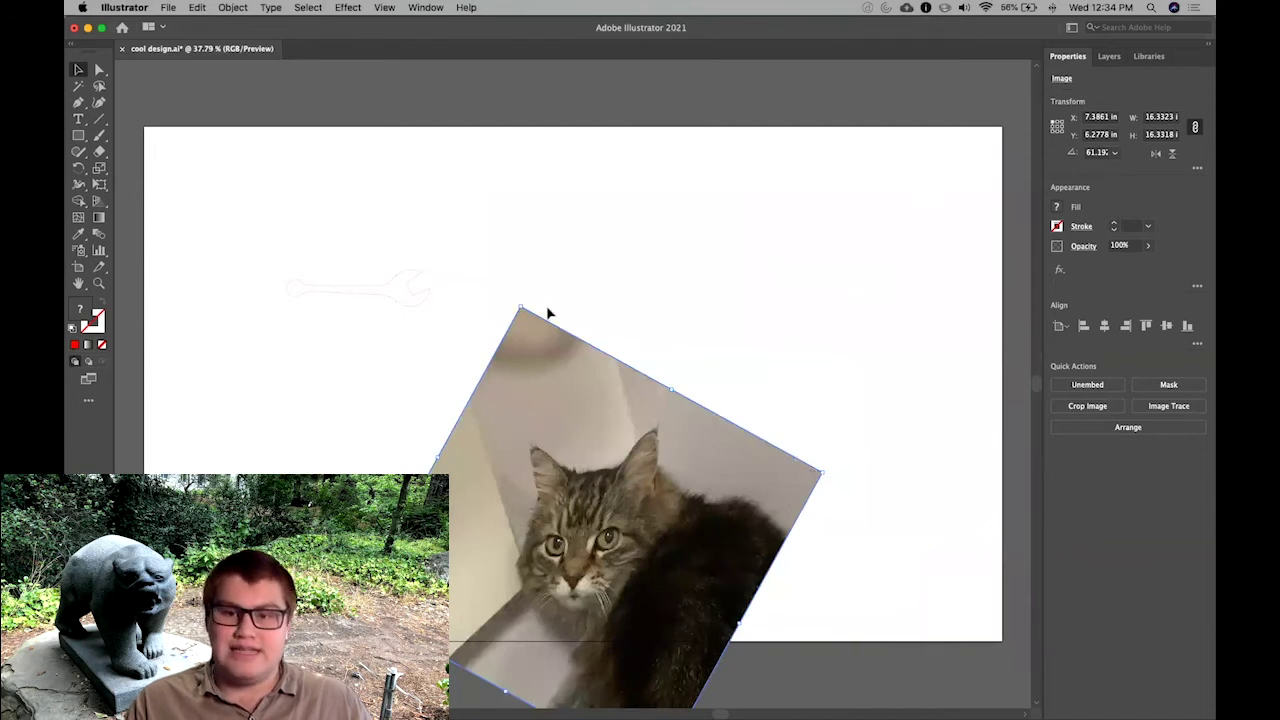
mouse_move(520, 304)
mouse_down()
mouse_move(523, 417)
mouse_move(544, 352)
mouse_move(534, 292)
mouse_up()
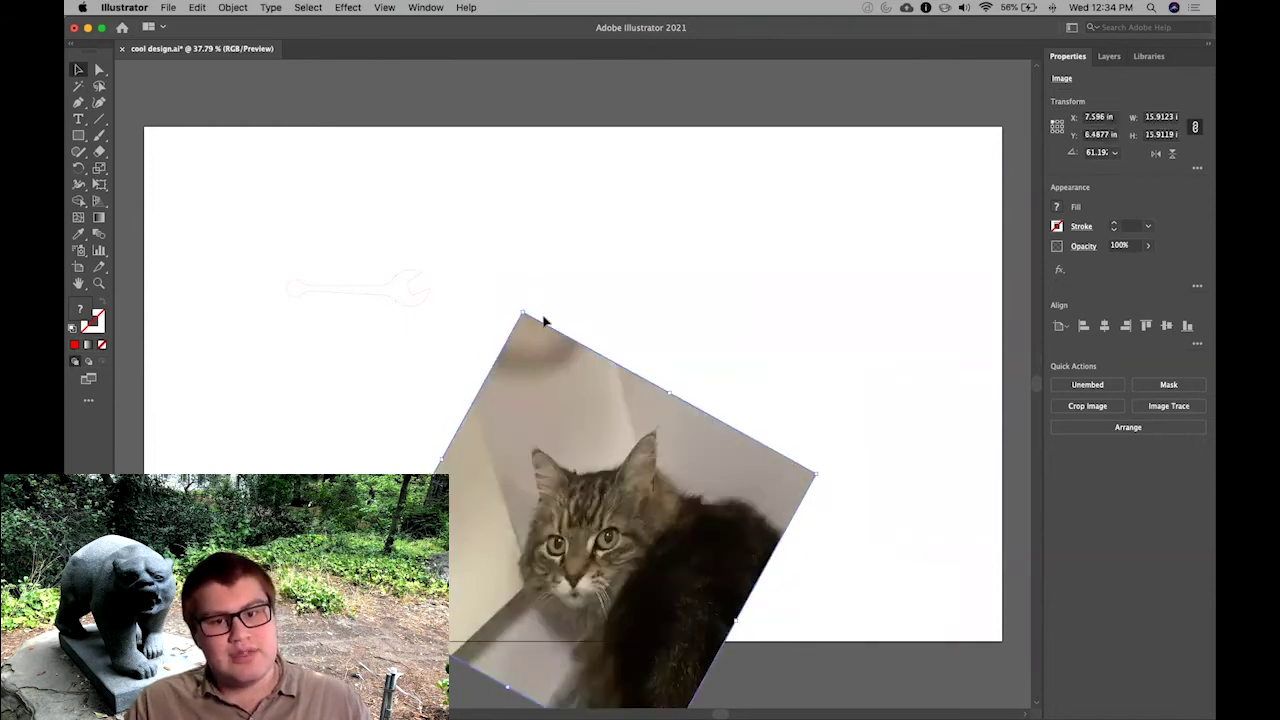
drag(600, 440, 669, 287)
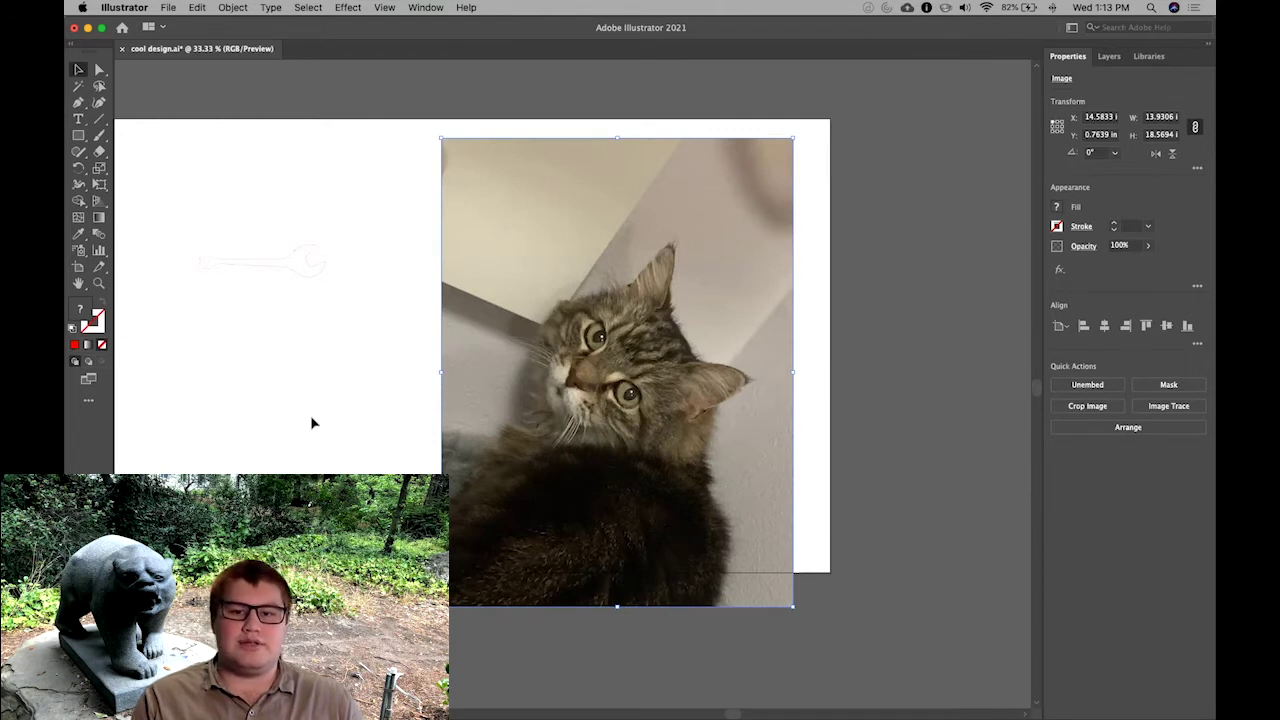
Step: Rasterize the cat photo in RGB at High (300 ppi) with a transparent background and inspect its pixels up close
click(241, 7)
click(268, 198)
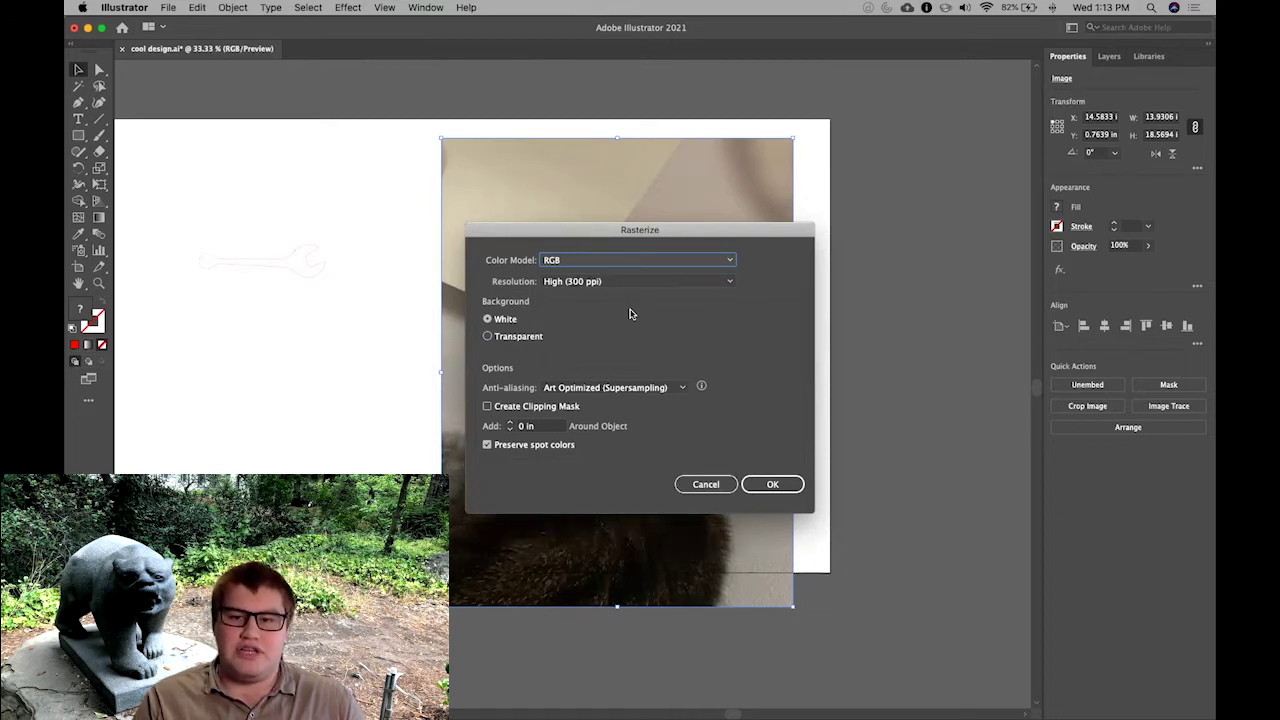
click(523, 340)
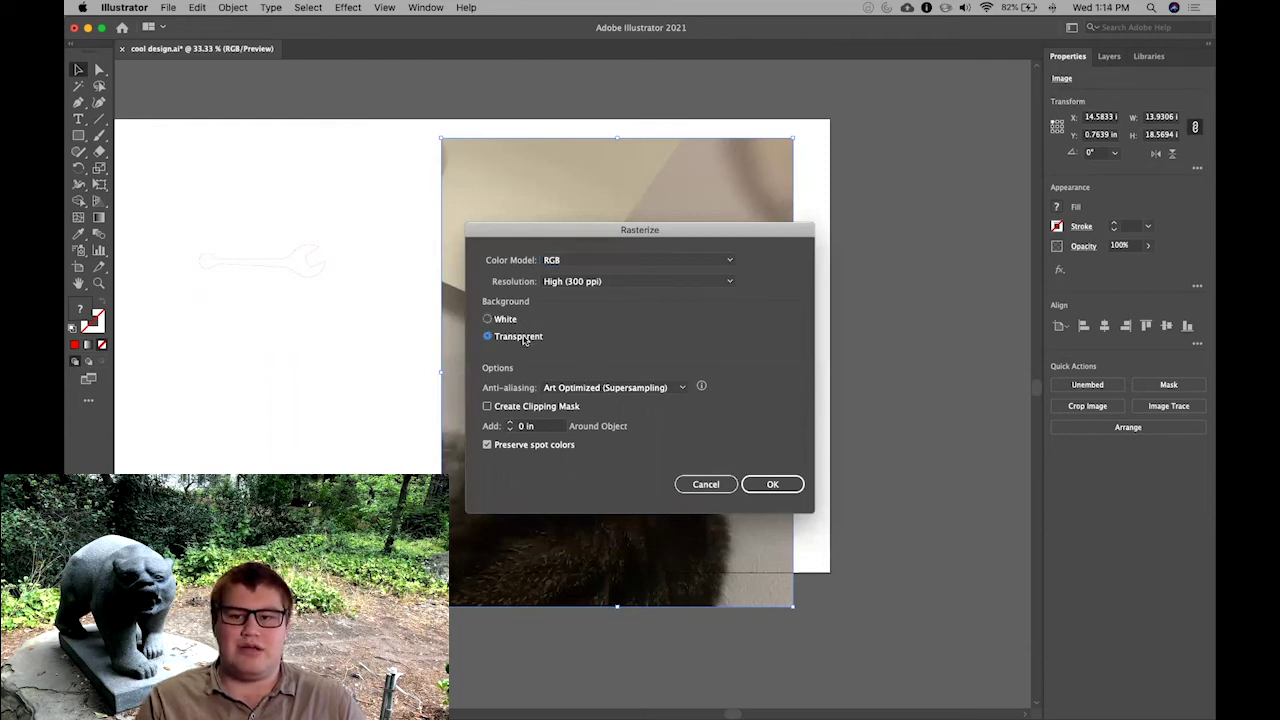
click(783, 482)
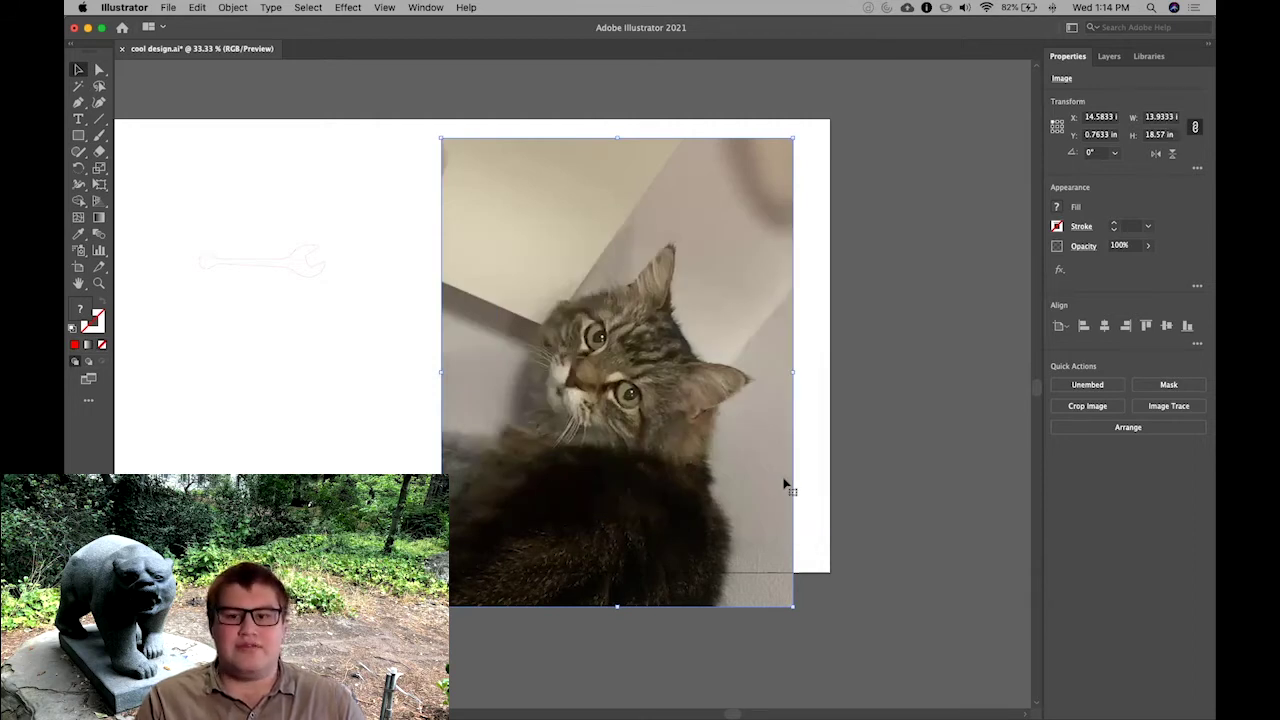
scroll(597, 380, up, 5)
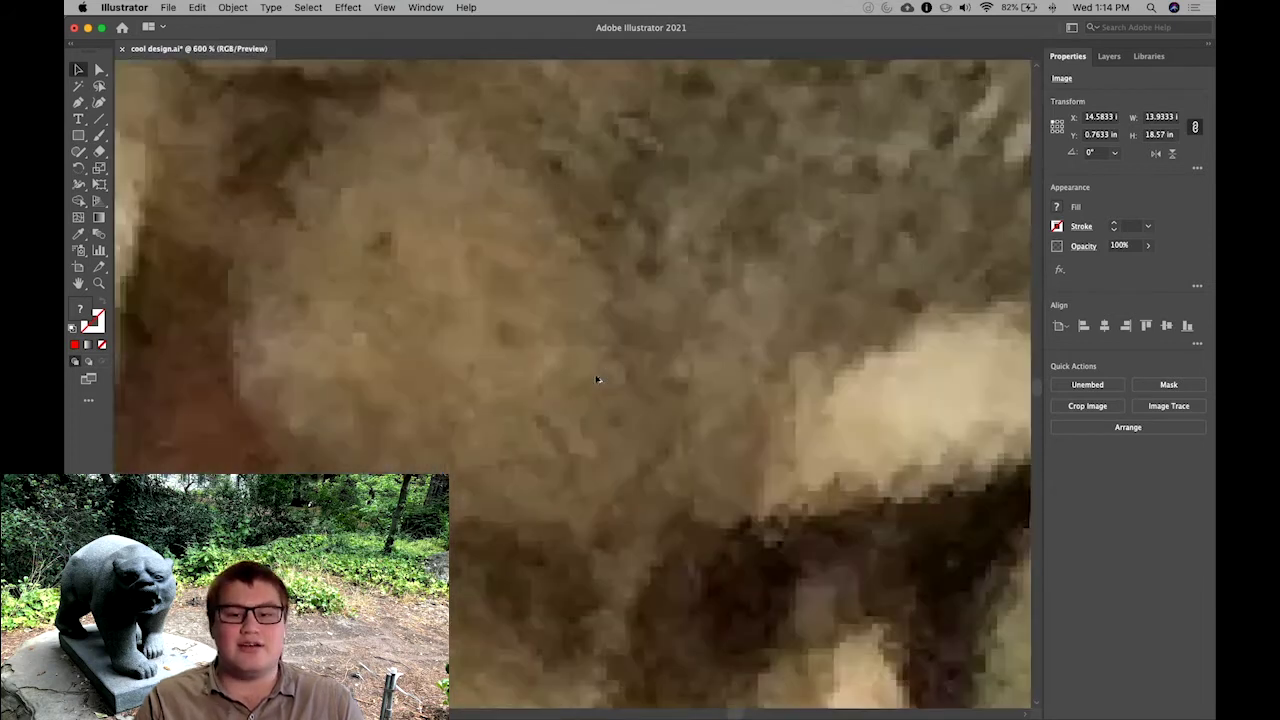
scroll(597, 380, down, 8)
scroll(597, 380, up, 4)
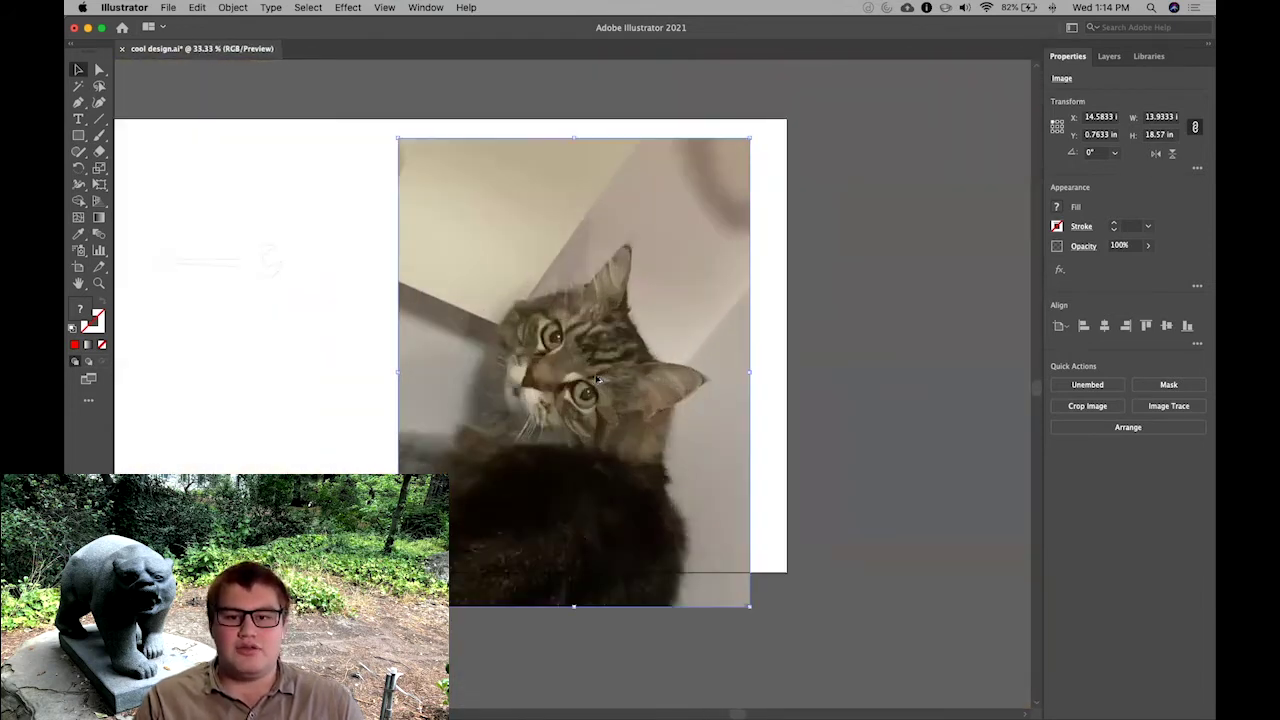
Step: Image-trace the cat photo with the High Fidelity Photo preset and examine the traced detail up close
click(1168, 408)
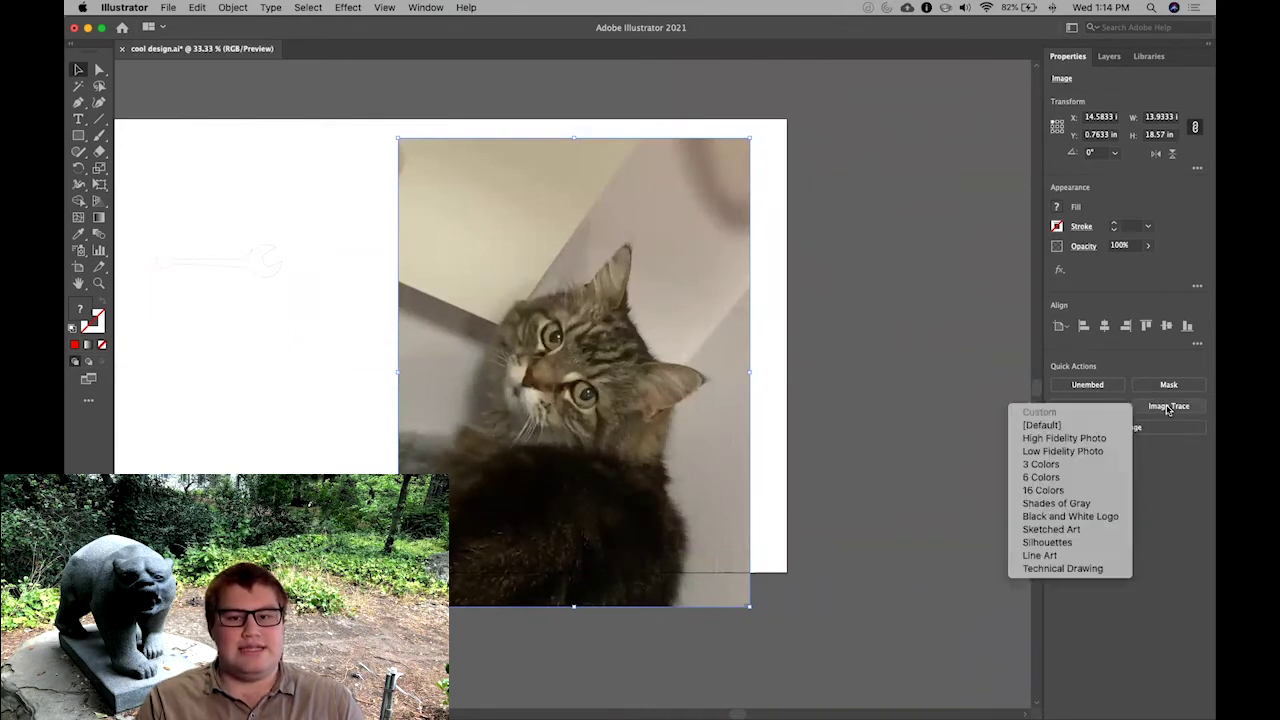
click(1095, 441)
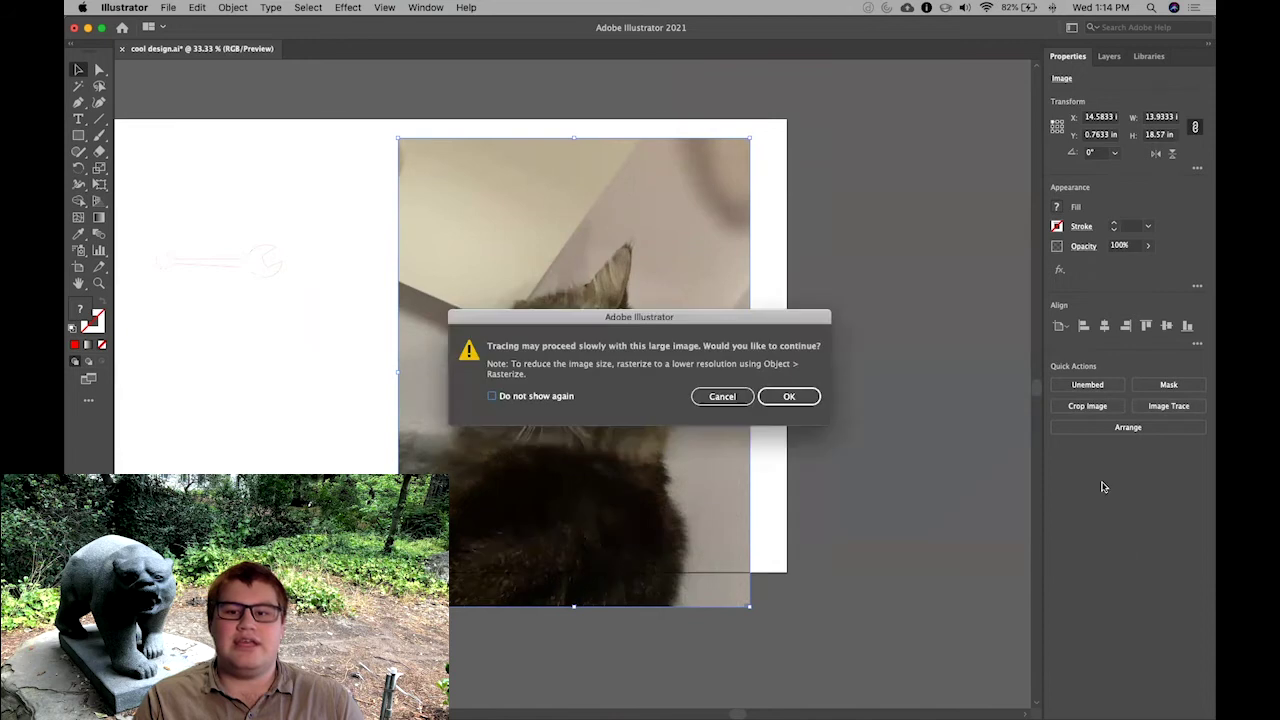
click(813, 396)
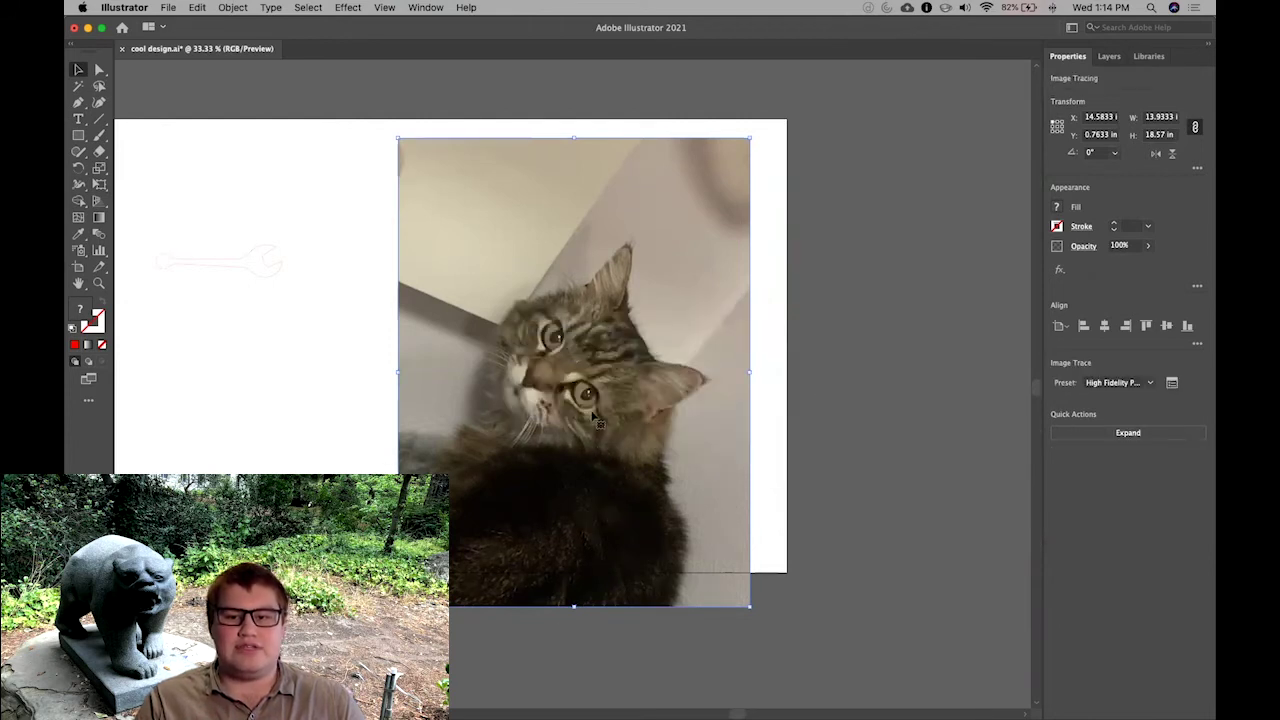
key(super+1)
scroll(593, 415, up, 3)
scroll(593, 415, down, 2)
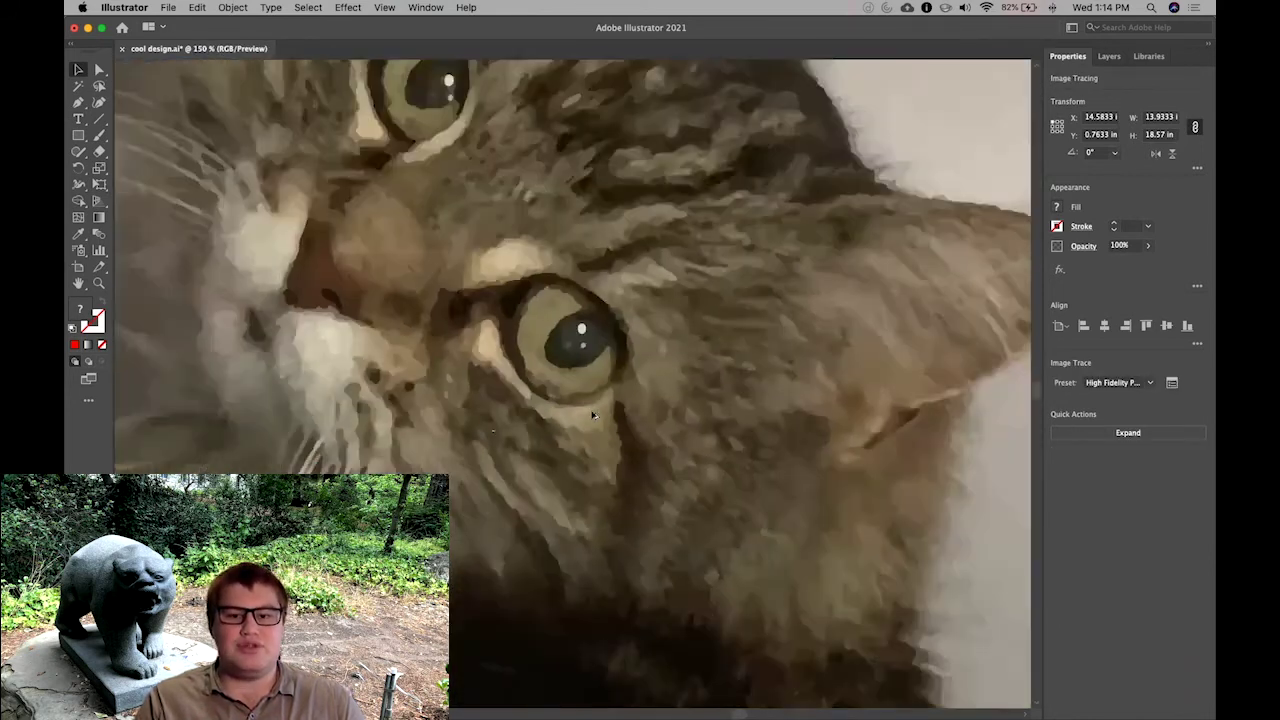
scroll(593, 415, down, 4)
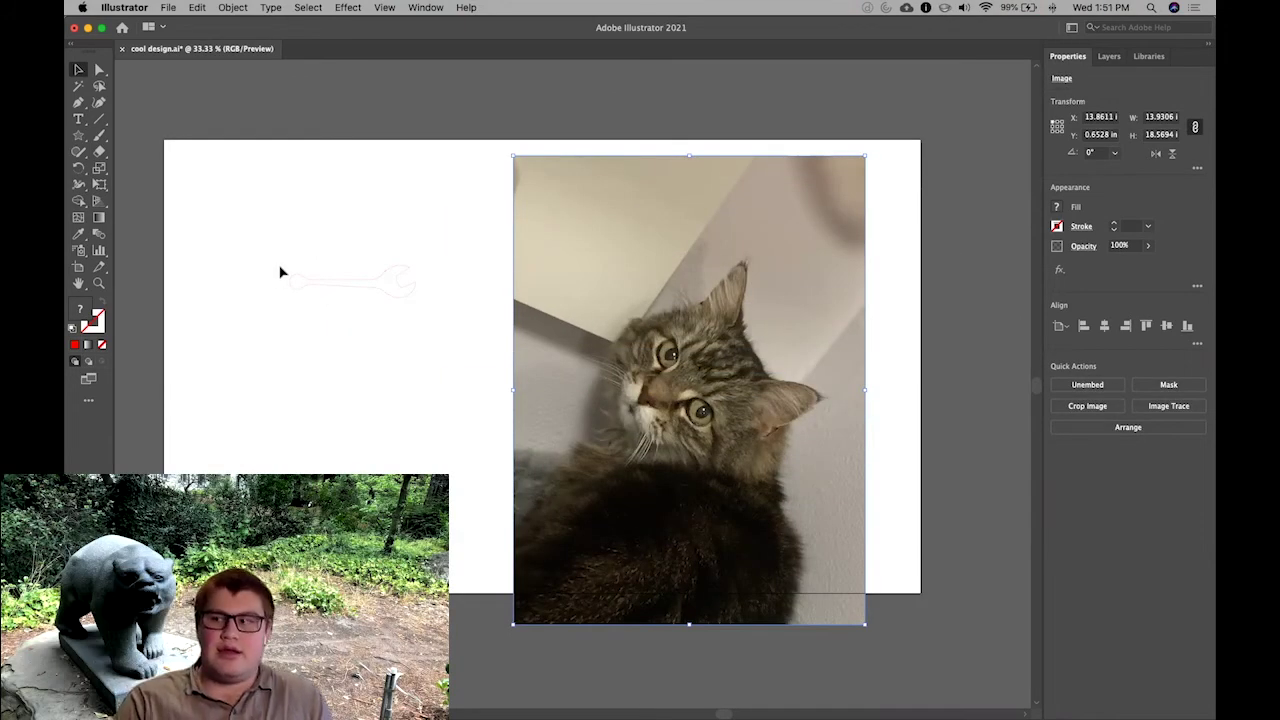
click(233, 7)
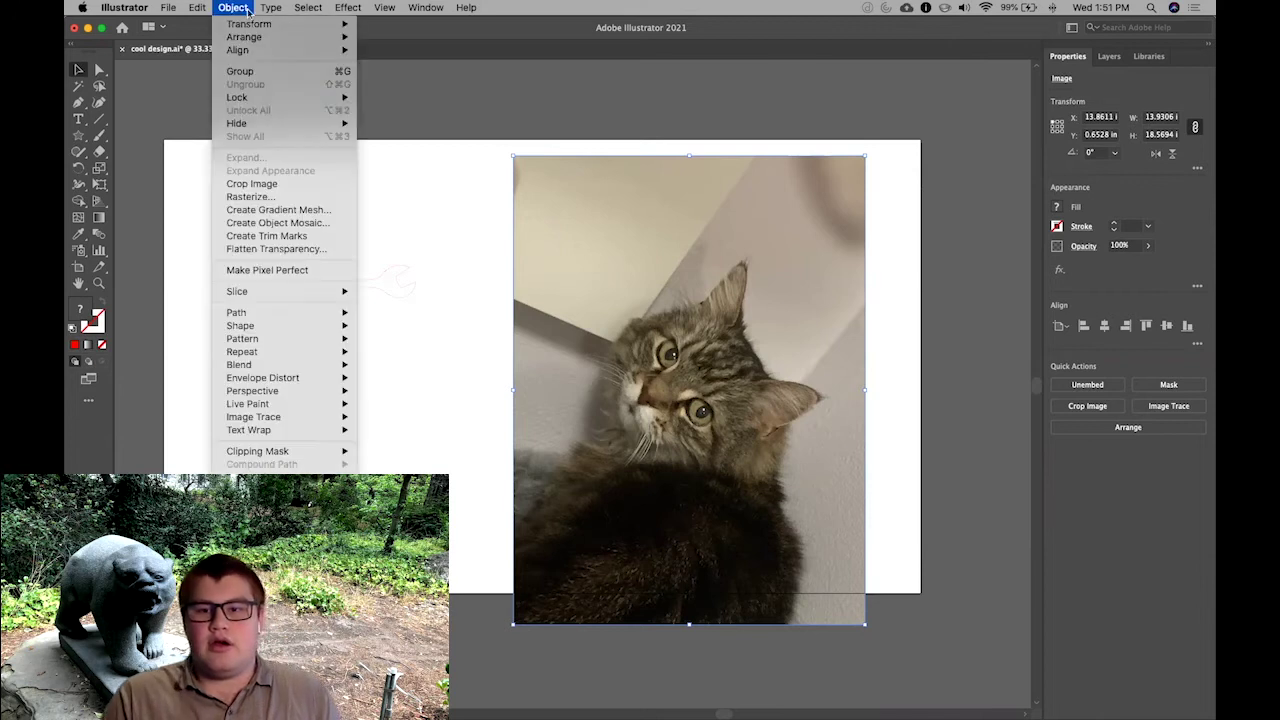
click(286, 184)
drag(709, 355, 697, 330)
key(Escape)
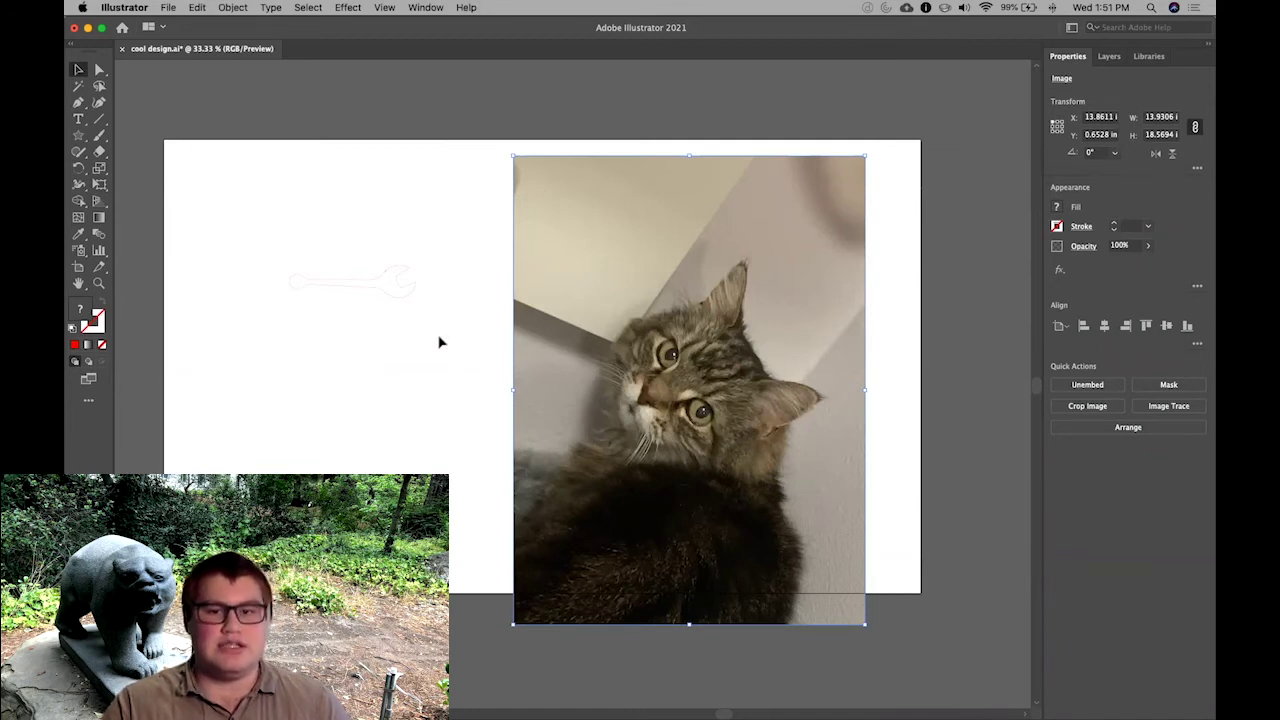
Step: Draw a tilted five-pointed star about 12.8 by 13.1 in over the cat's face and give it a red stroke
drag(78, 135, 125, 201)
mouse_move(683, 390)
mouse_down()
mouse_move(650, 330)
mouse_move(716, 208)
mouse_move(748, 230)
mouse_up()
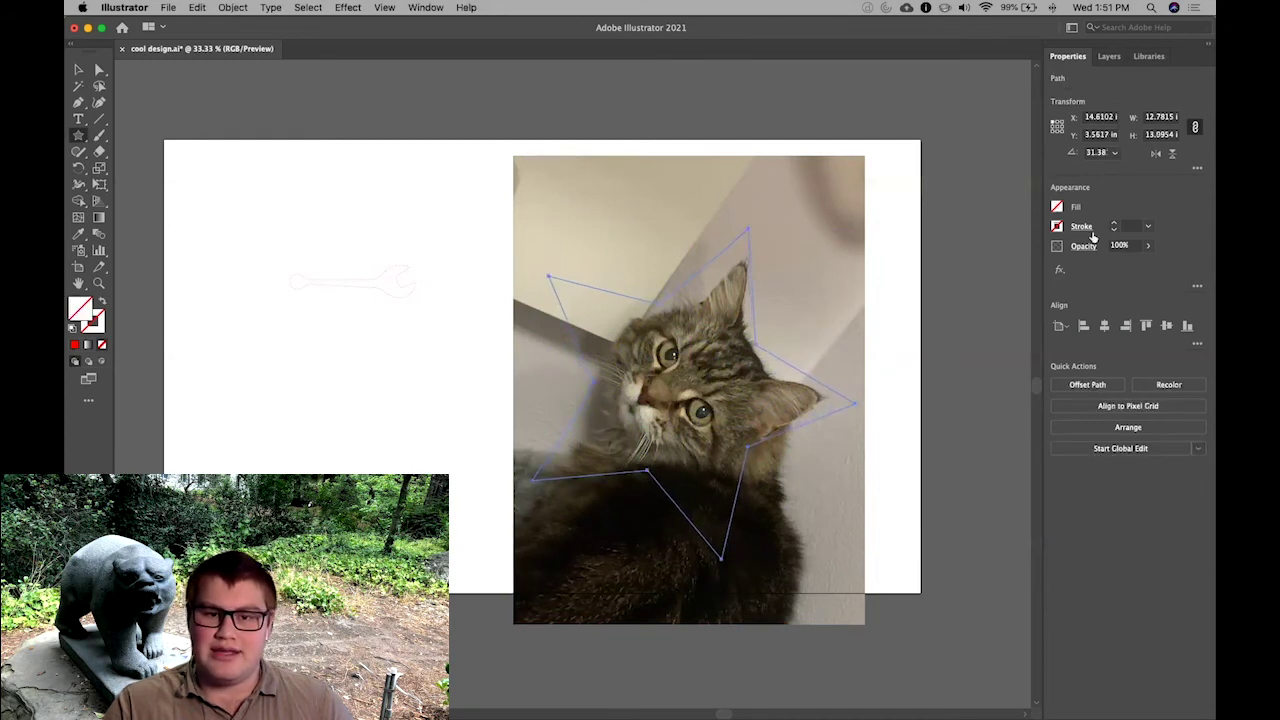
click(1056, 227)
click(924, 313)
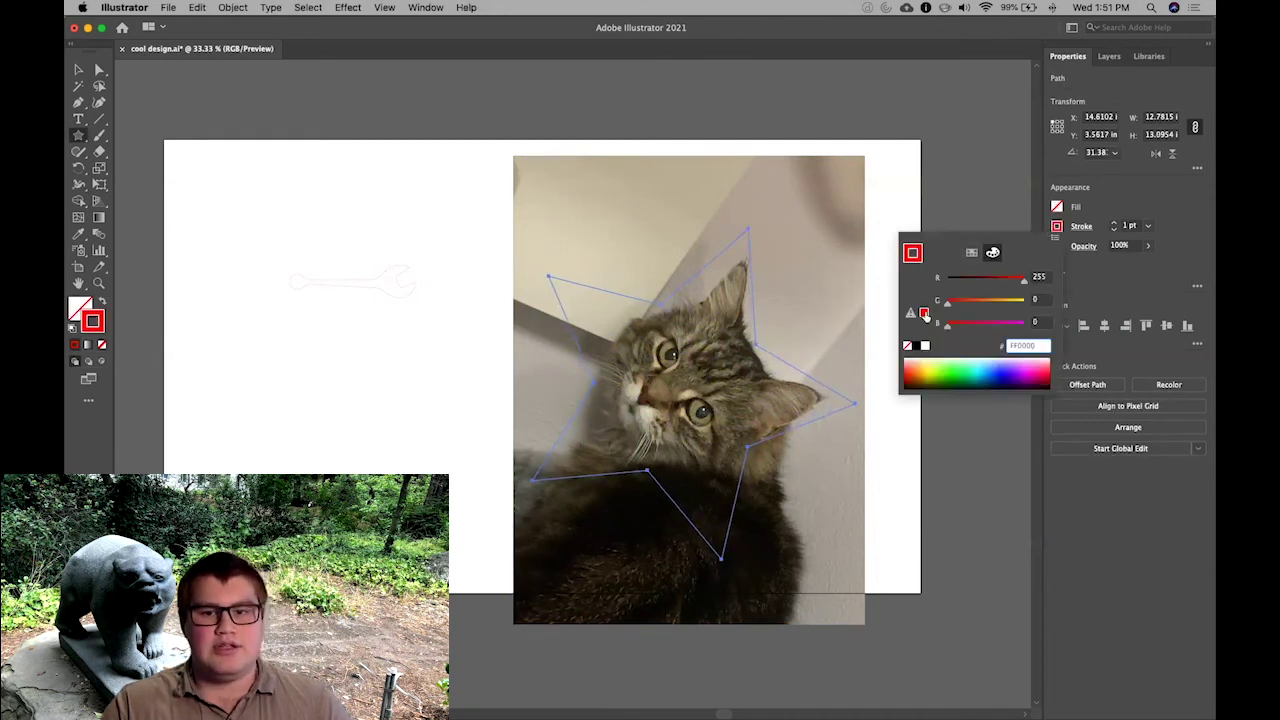
click(903, 208)
key(v)
click(900, 247)
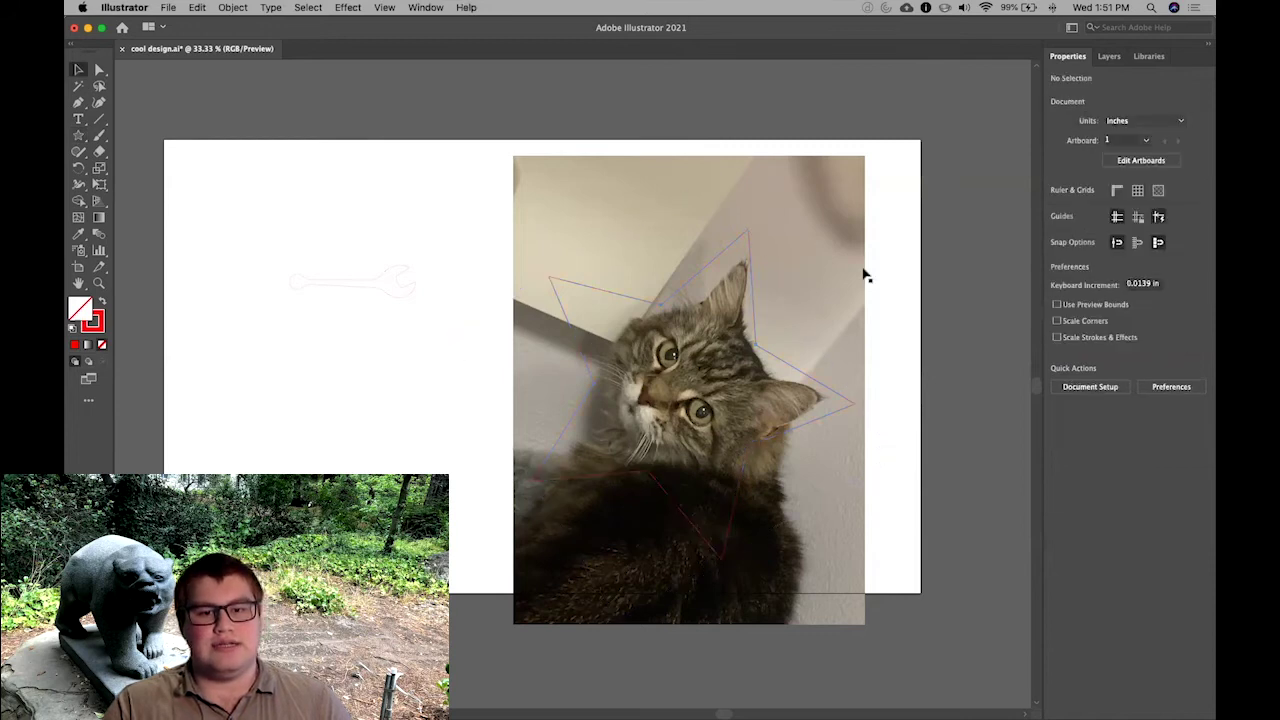
Step: Select the star together with the cat photo and make a clipping mask from them
click(751, 277)
shift+click(808, 286)
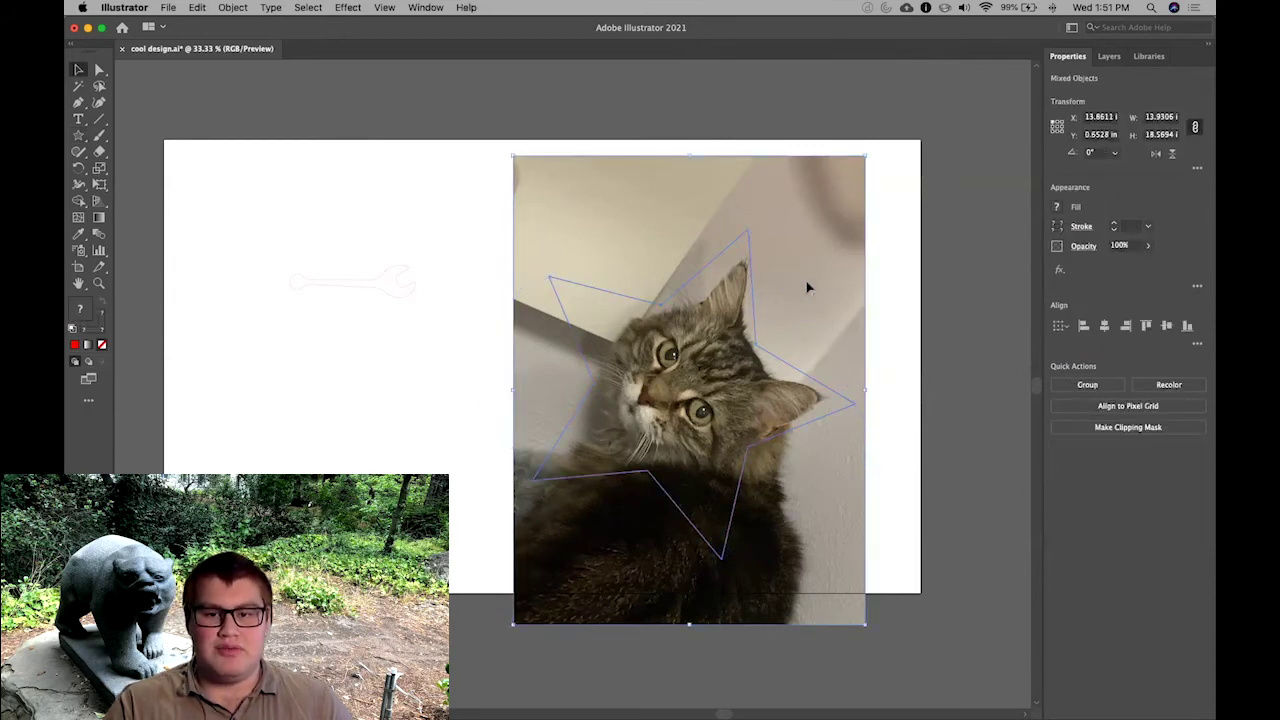
click(229, 7)
mouse_move(340, 451)
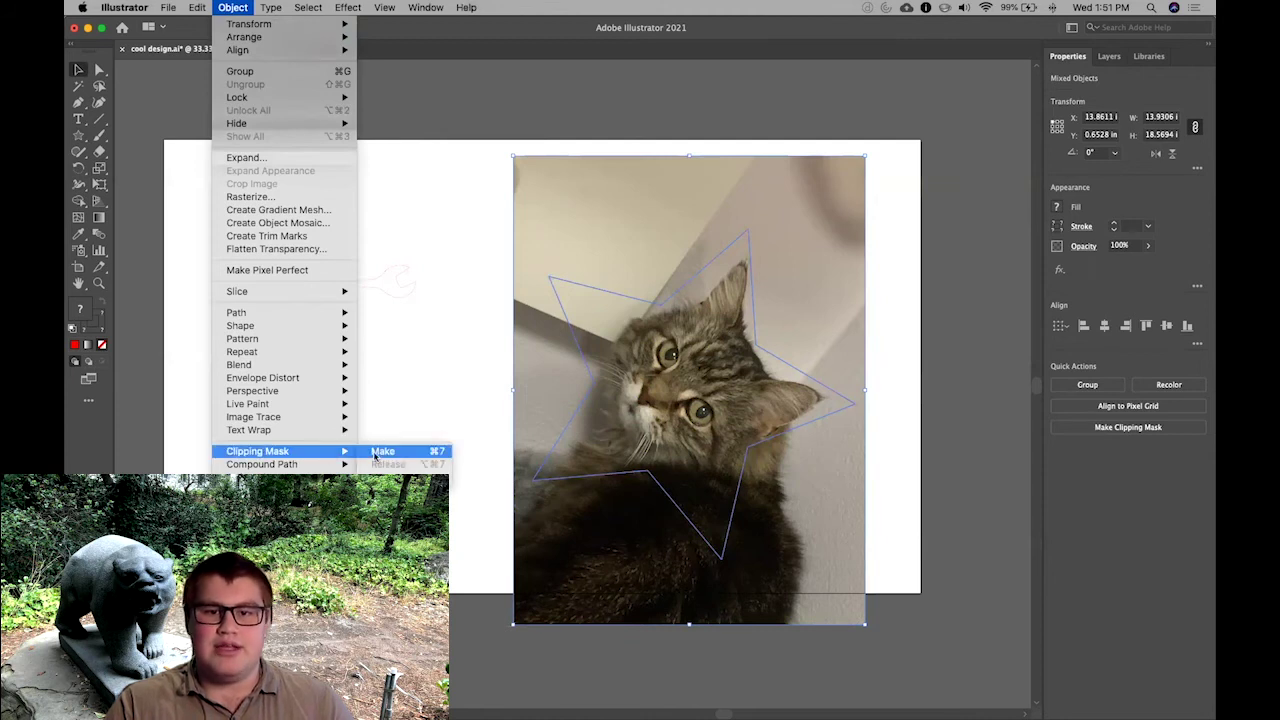
click(380, 452)
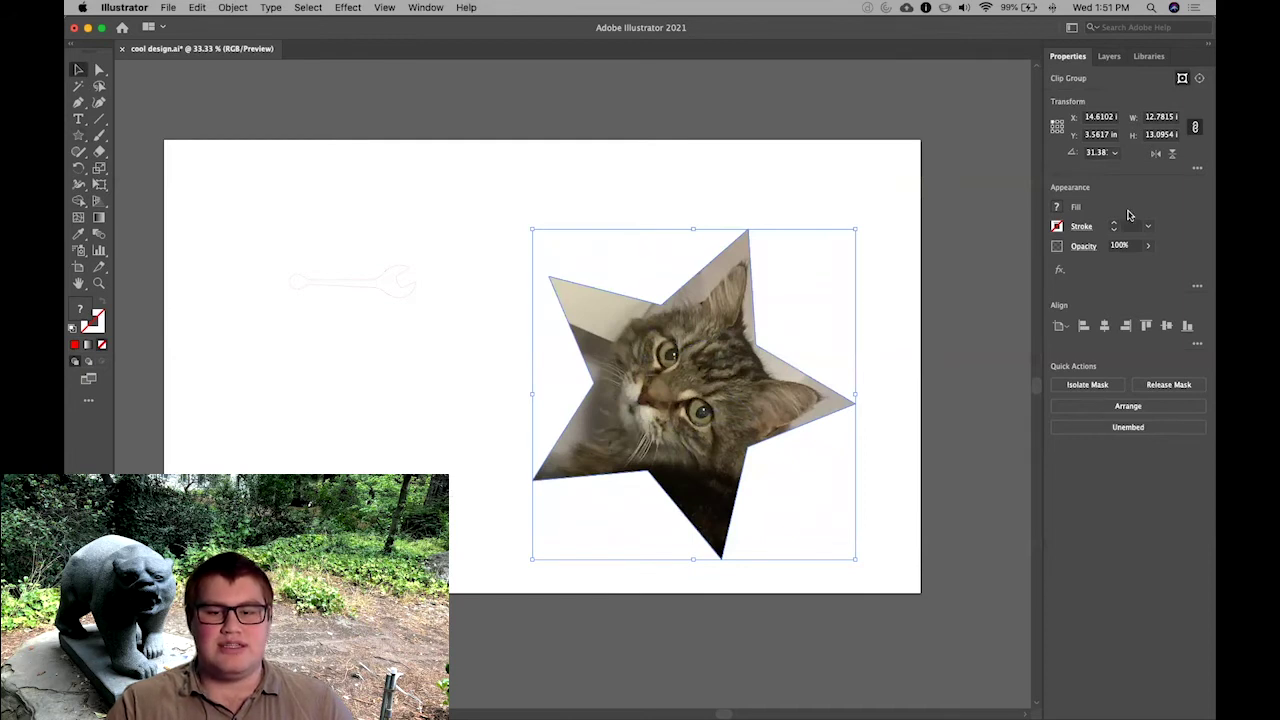
Step: Give the clipped star a red stroke with a weight of 0.001 pt
click(1057, 226)
click(924, 314)
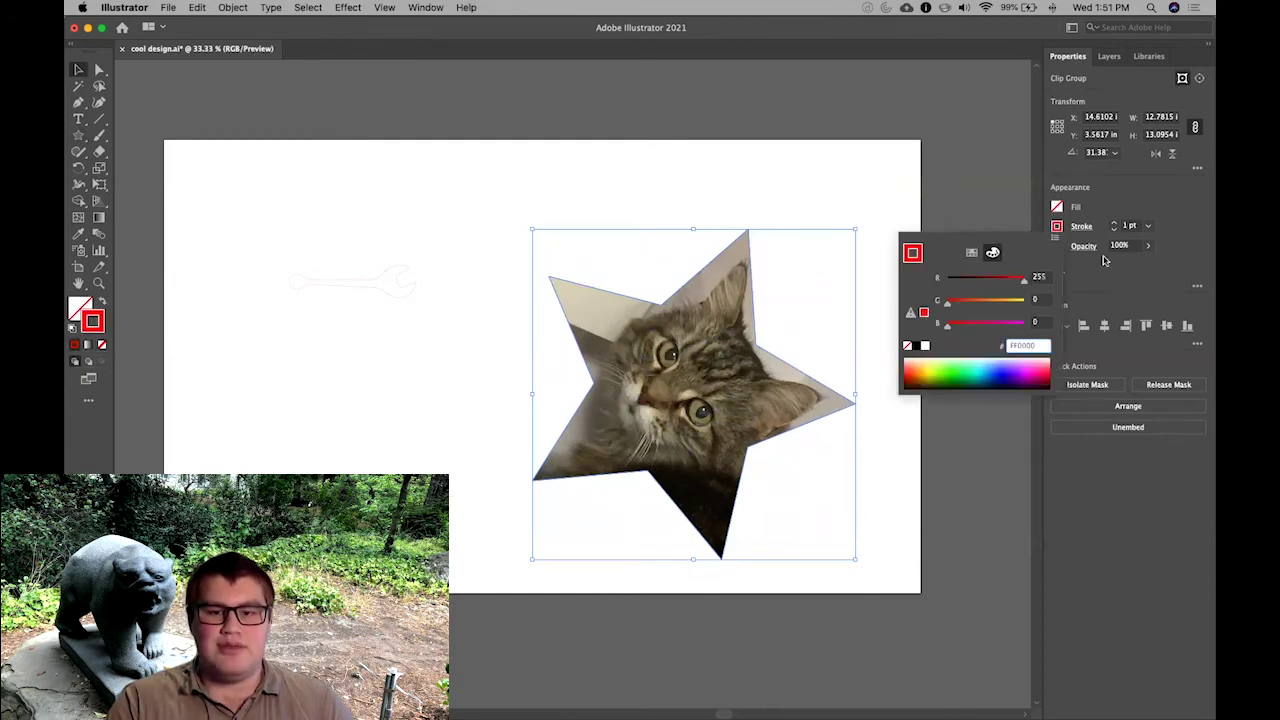
click(1138, 228)
click(1132, 226)
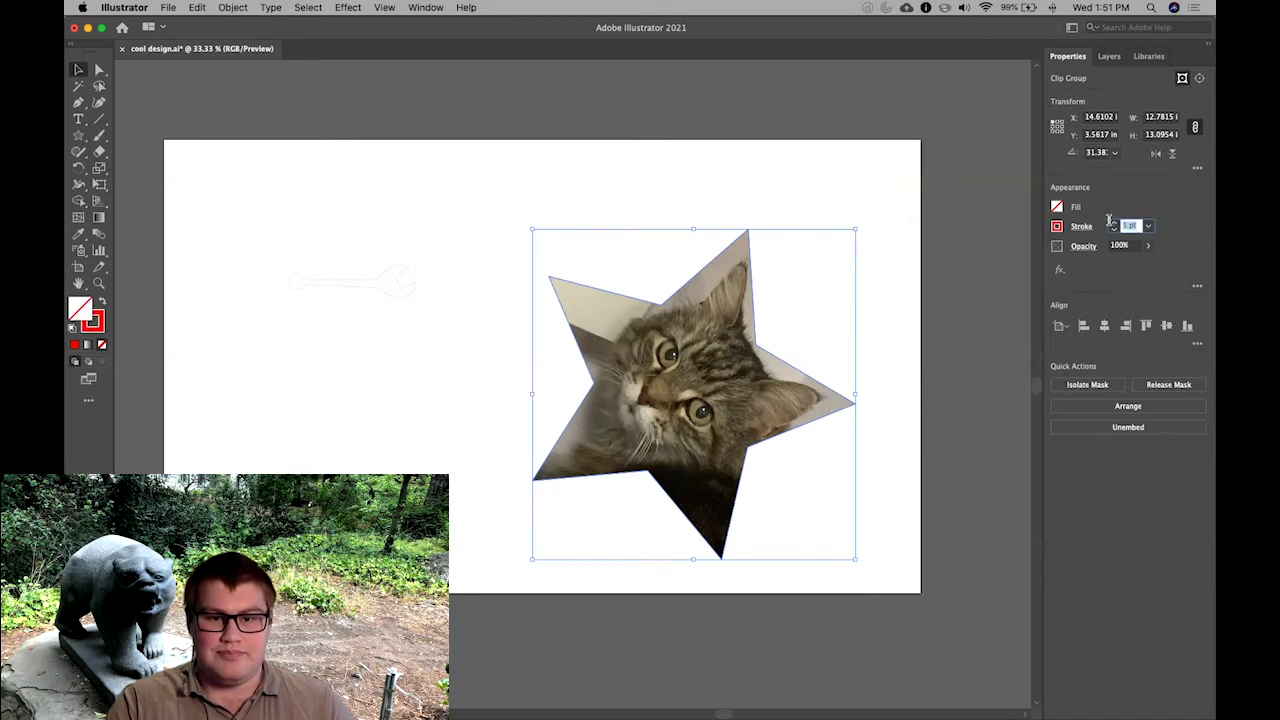
text(10)
key(Return)
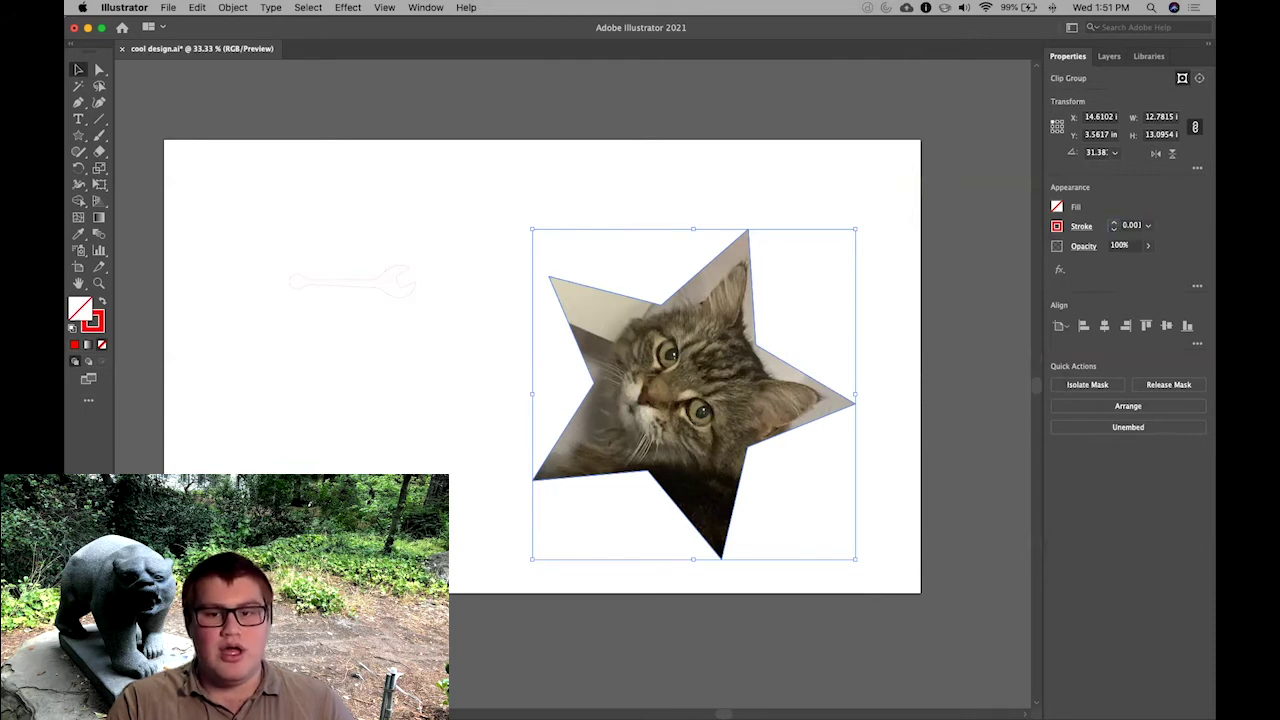
Step: Inspect the star mask and wrench paths in outline view and return to preview
key(ctrl+y)
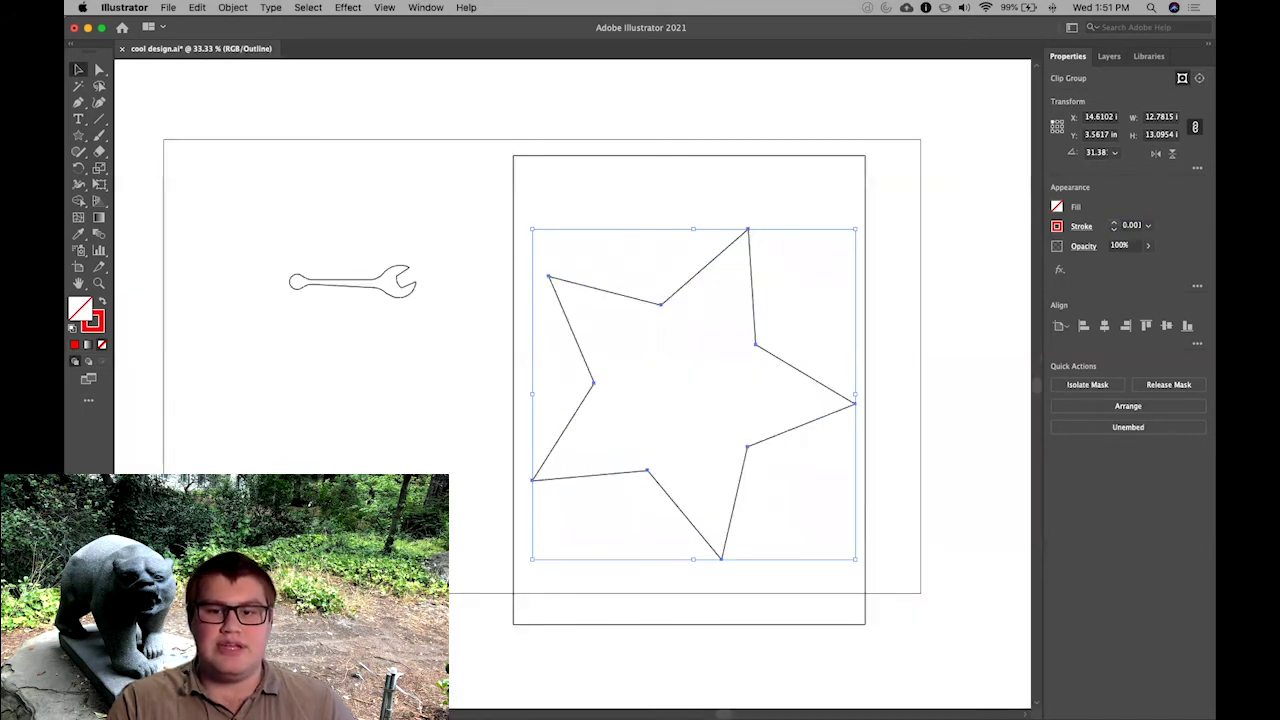
click(940, 312)
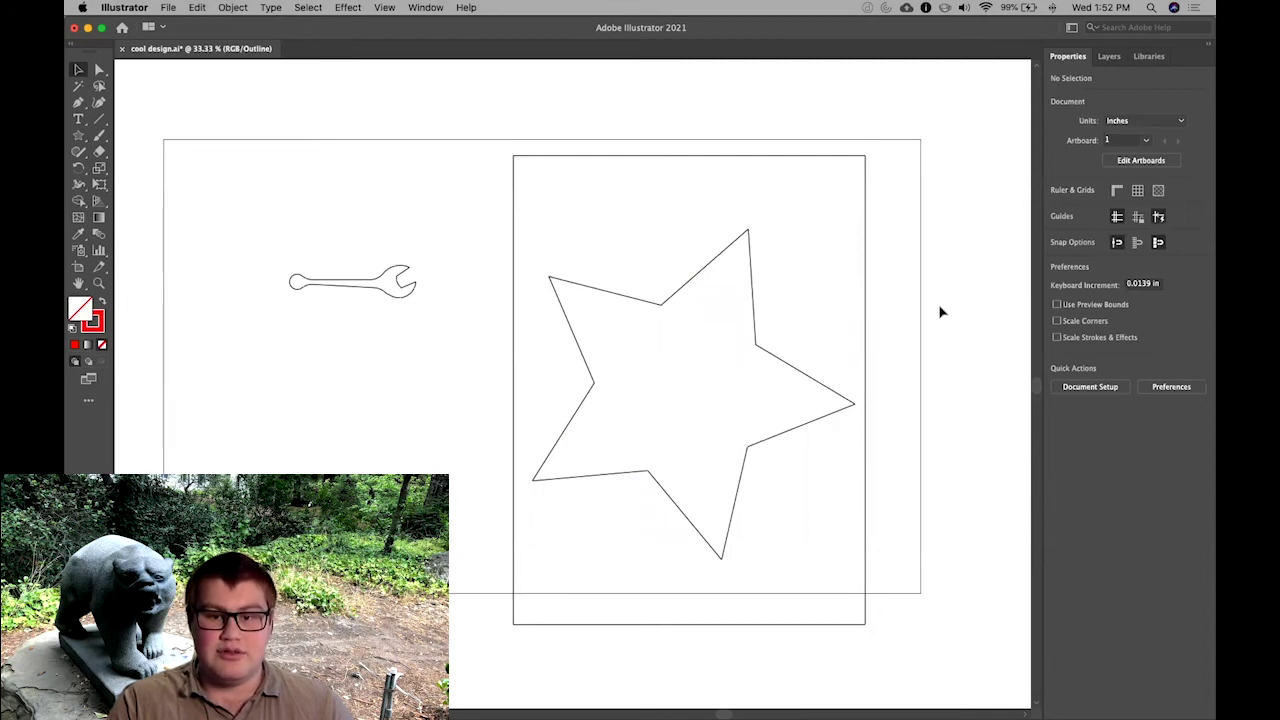
key(ctrl+y)
key(ctrl+y)
key(ctrl+y)
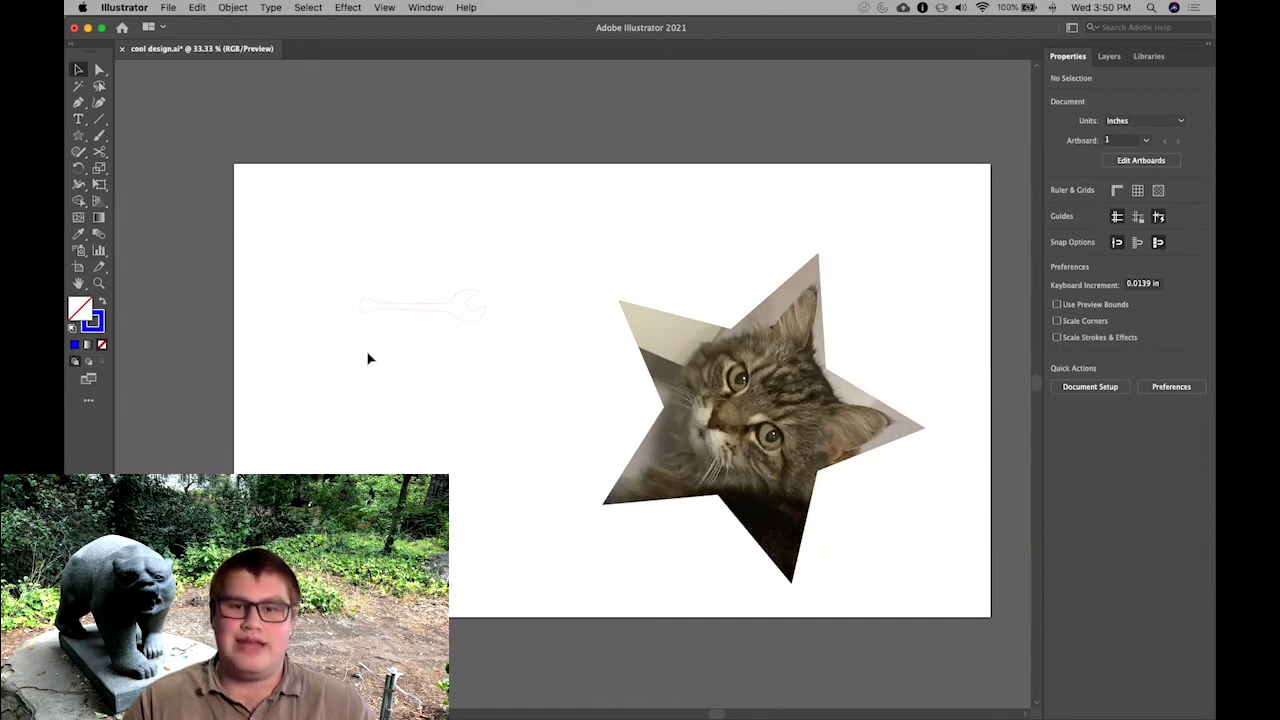
Step: Add the text "oh wow sports" just below the wrench drawing
click(78, 119)
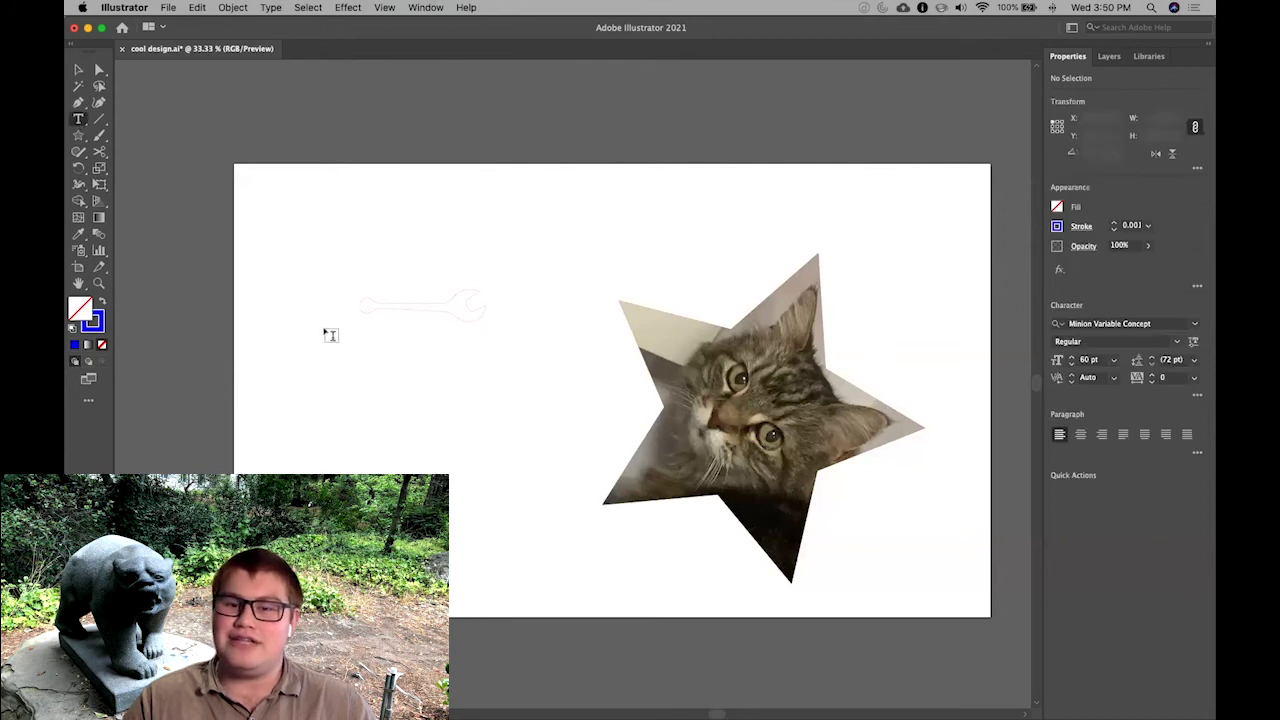
click(357, 338)
text(oh wow)
key(BackSpace)
text(ow sports)
key(Escape)
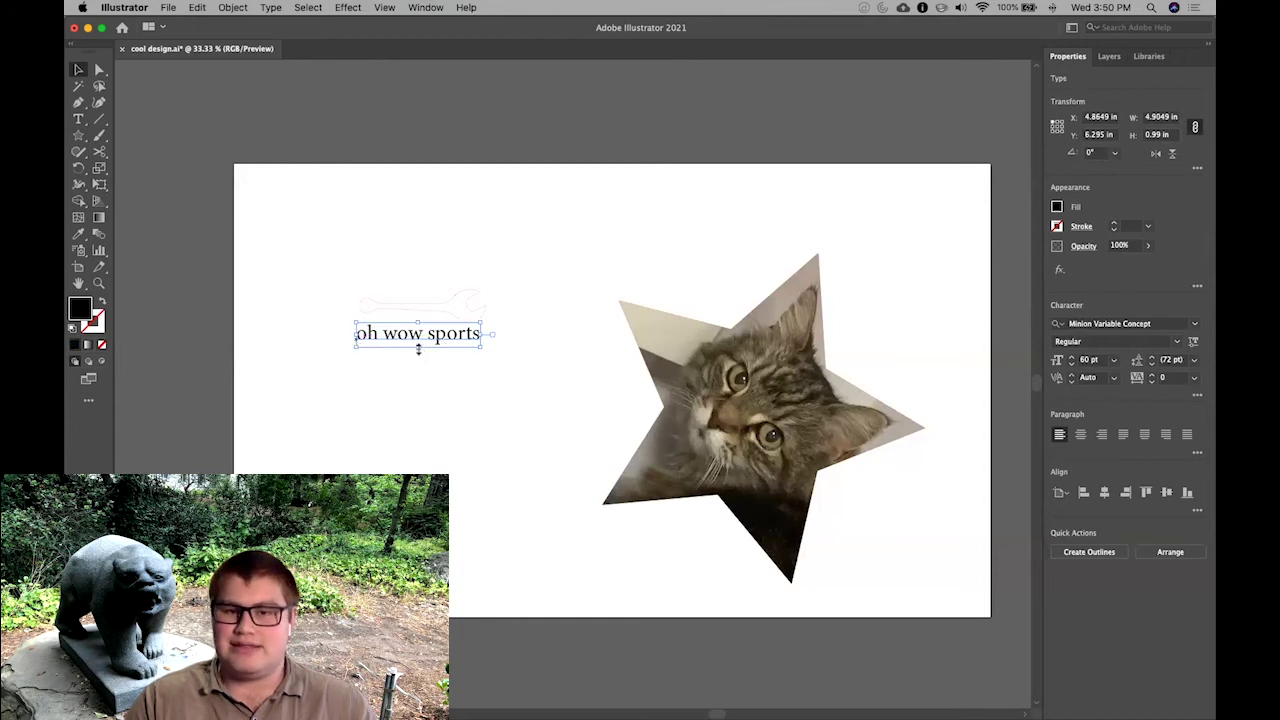
Step: Set the "oh wow sports" text to the Skia Regular font at 72 pt
click(1097, 324)
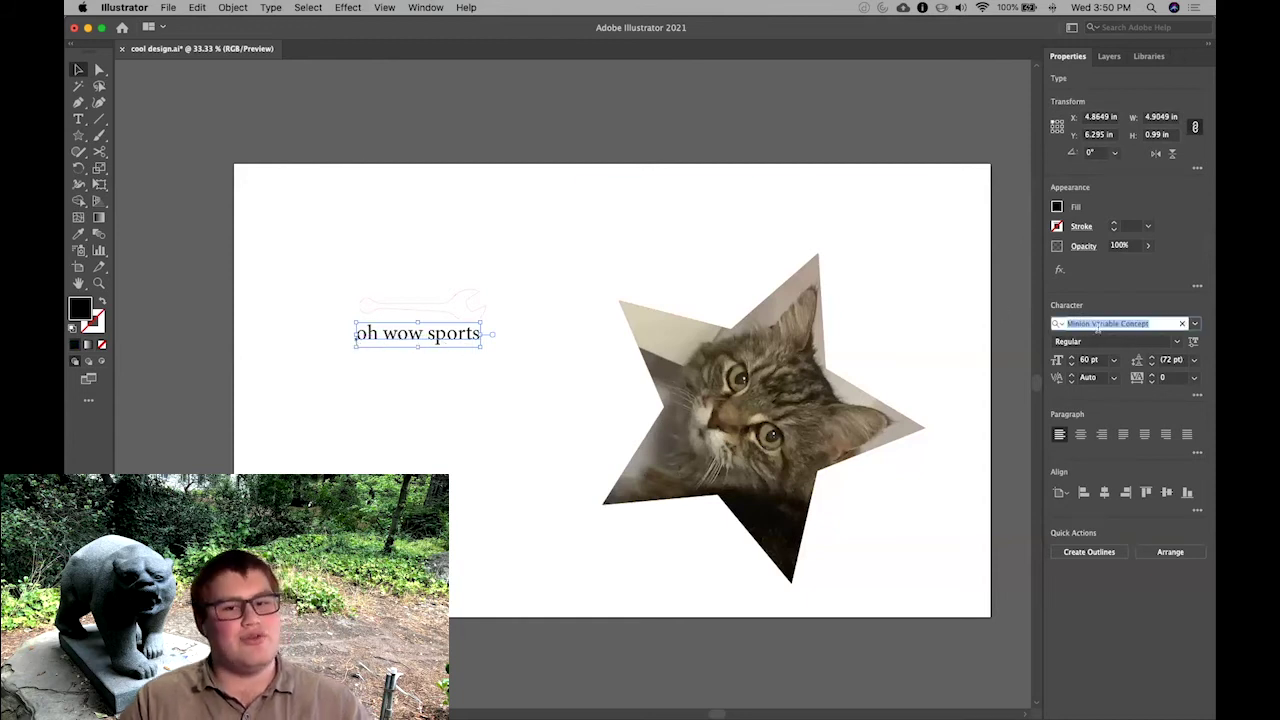
click(1194, 324)
click(1035, 437)
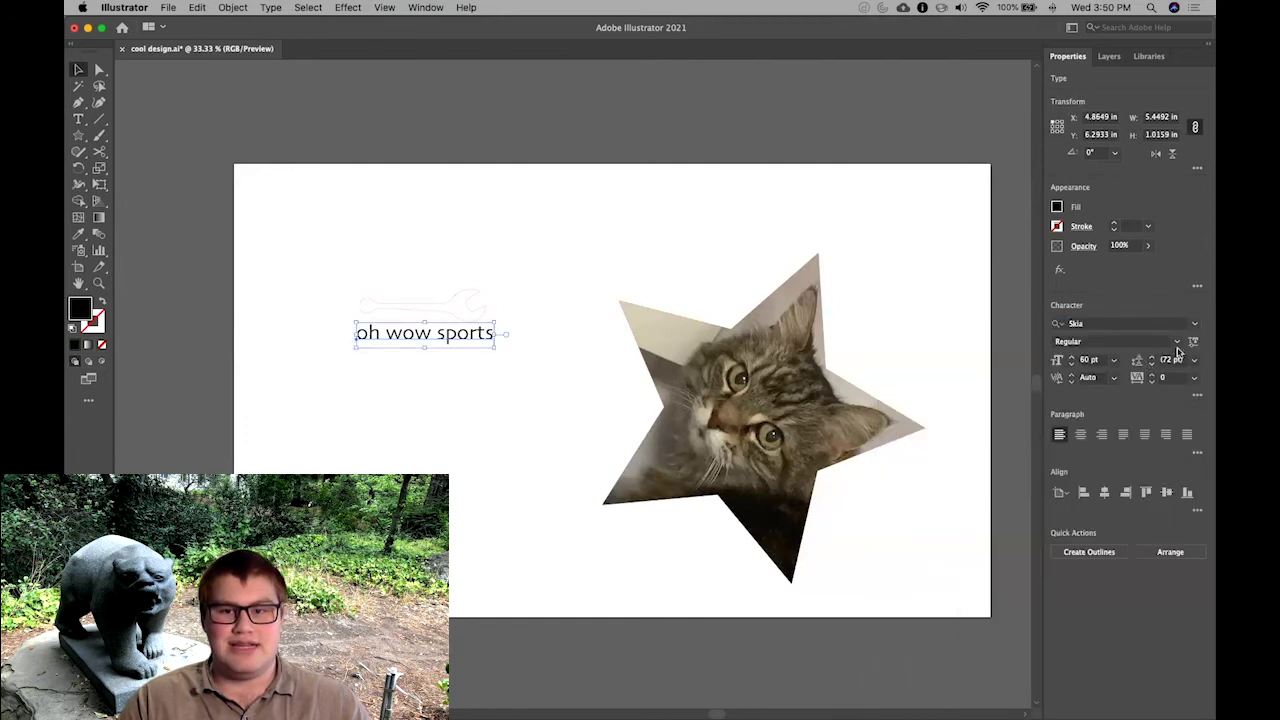
click(1114, 360)
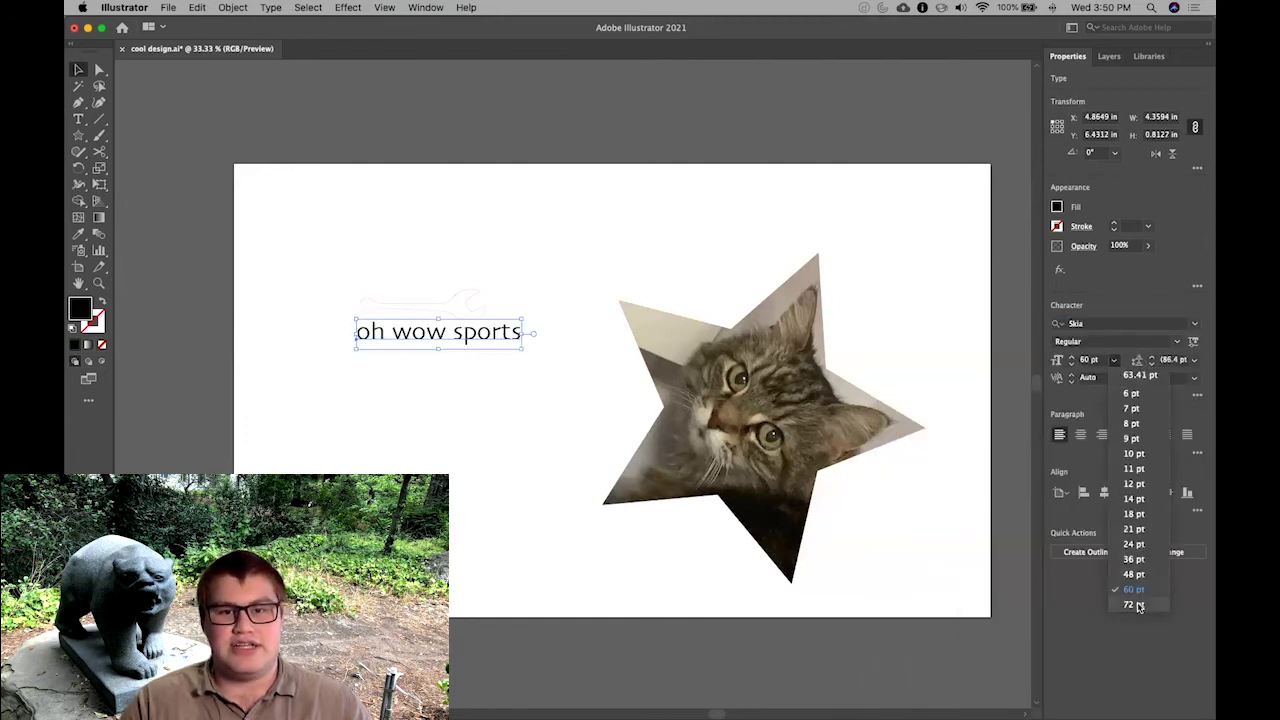
click(1133, 604)
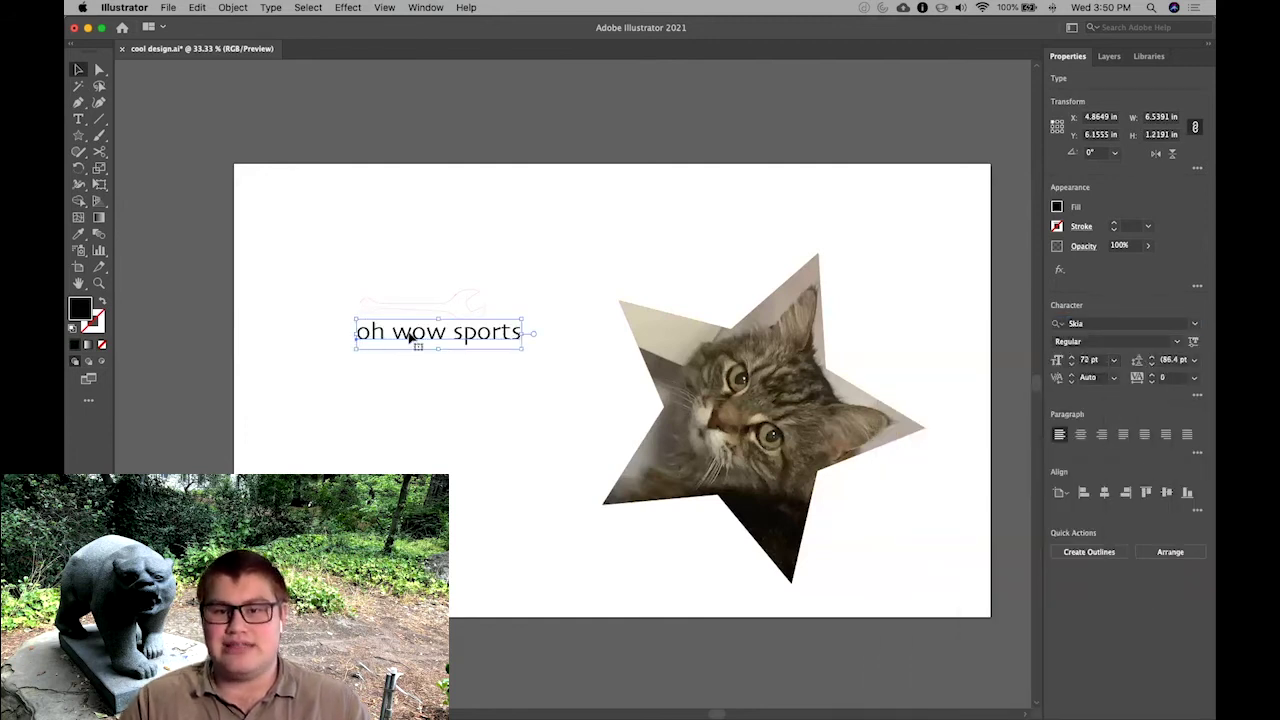
Step: Set only the word "wow" in the text to Brandon Grotesque Bold
double_click(414, 337)
click(421, 331)
double_click(421, 331)
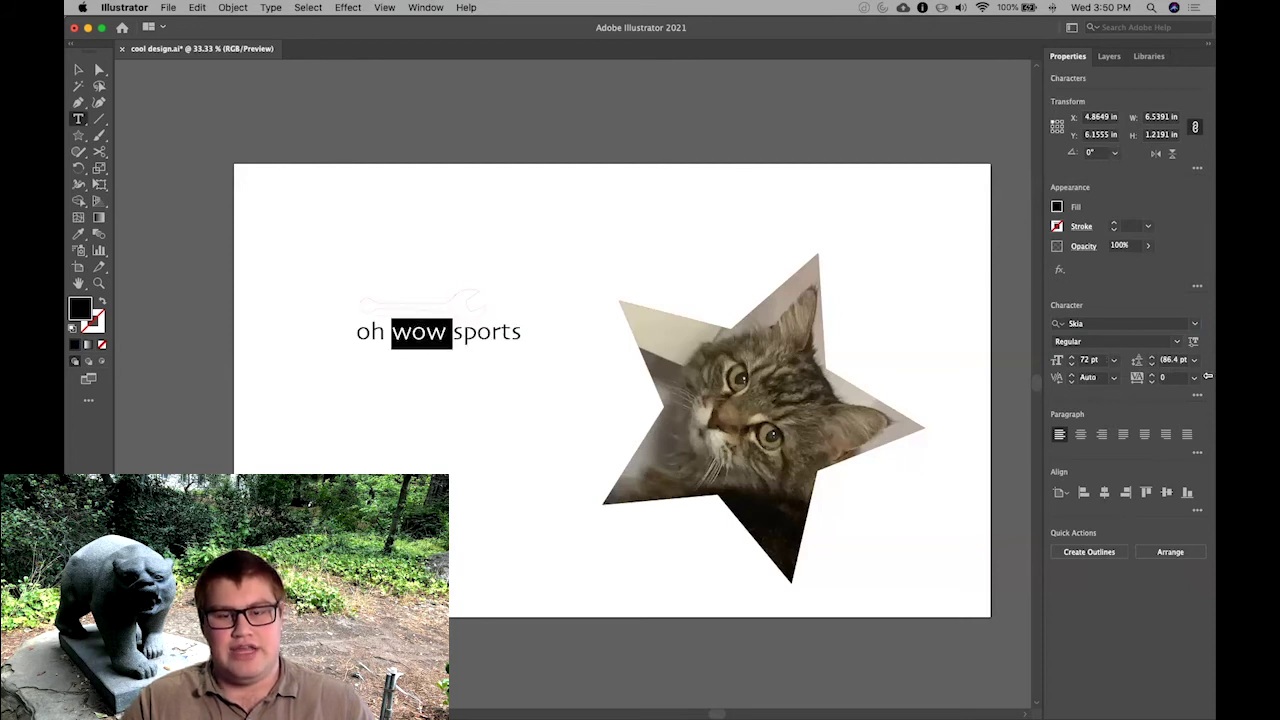
click(1194, 323)
click(971, 434)
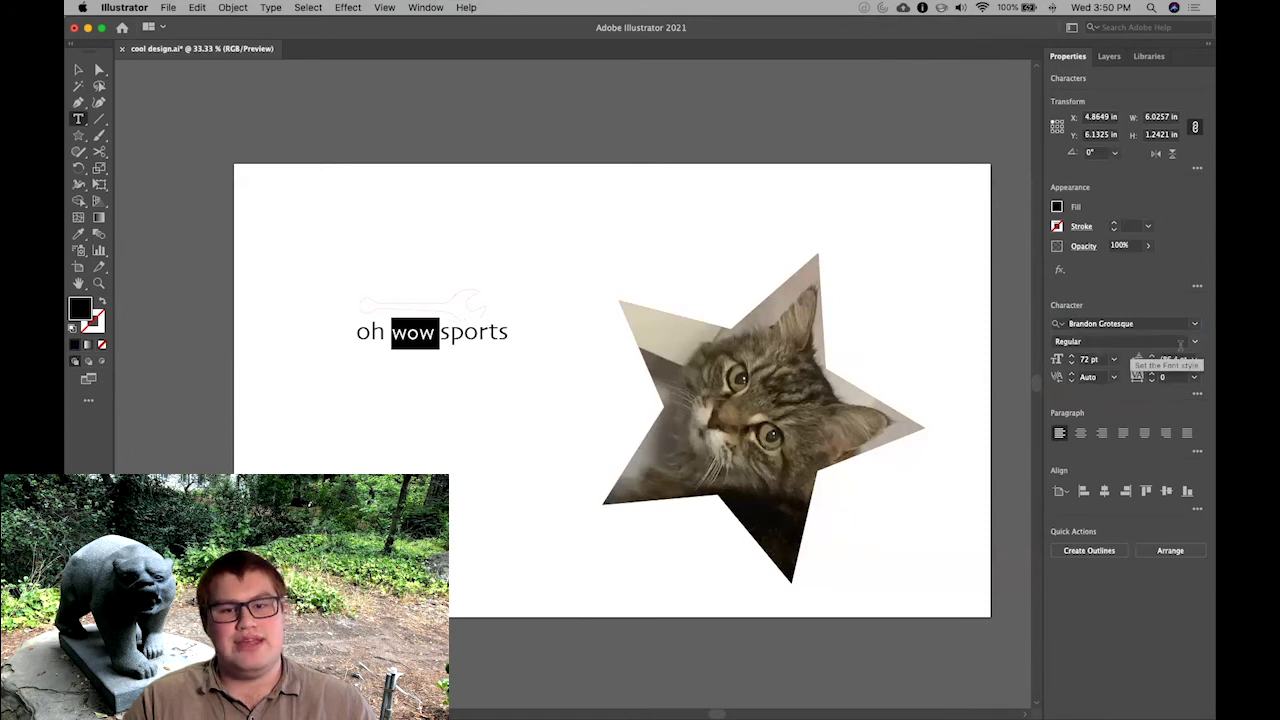
click(1193, 342)
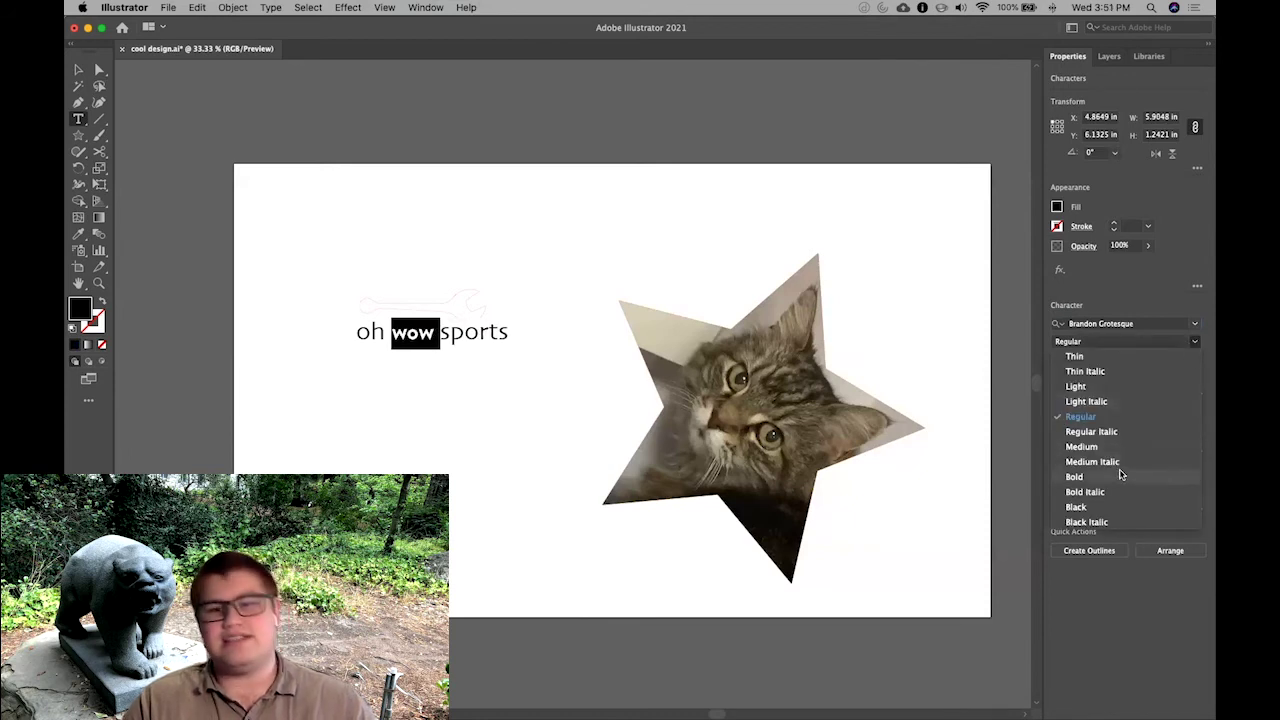
click(1118, 476)
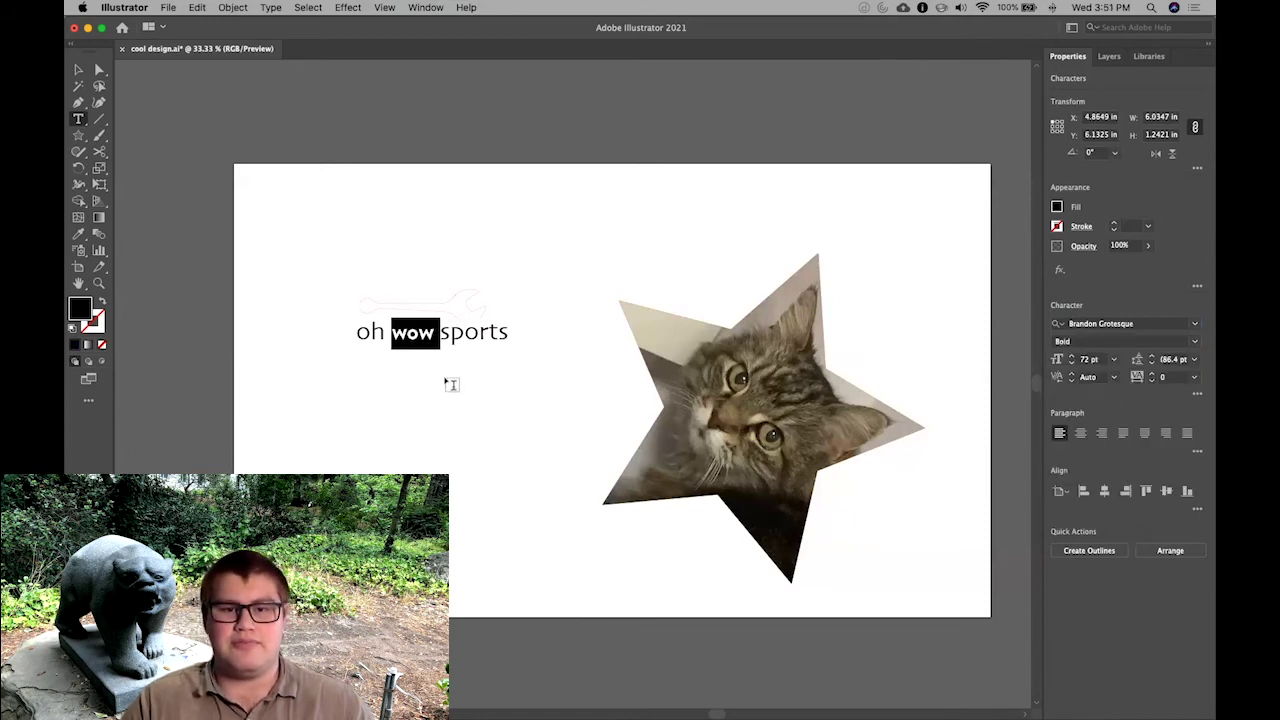
key(Escape)
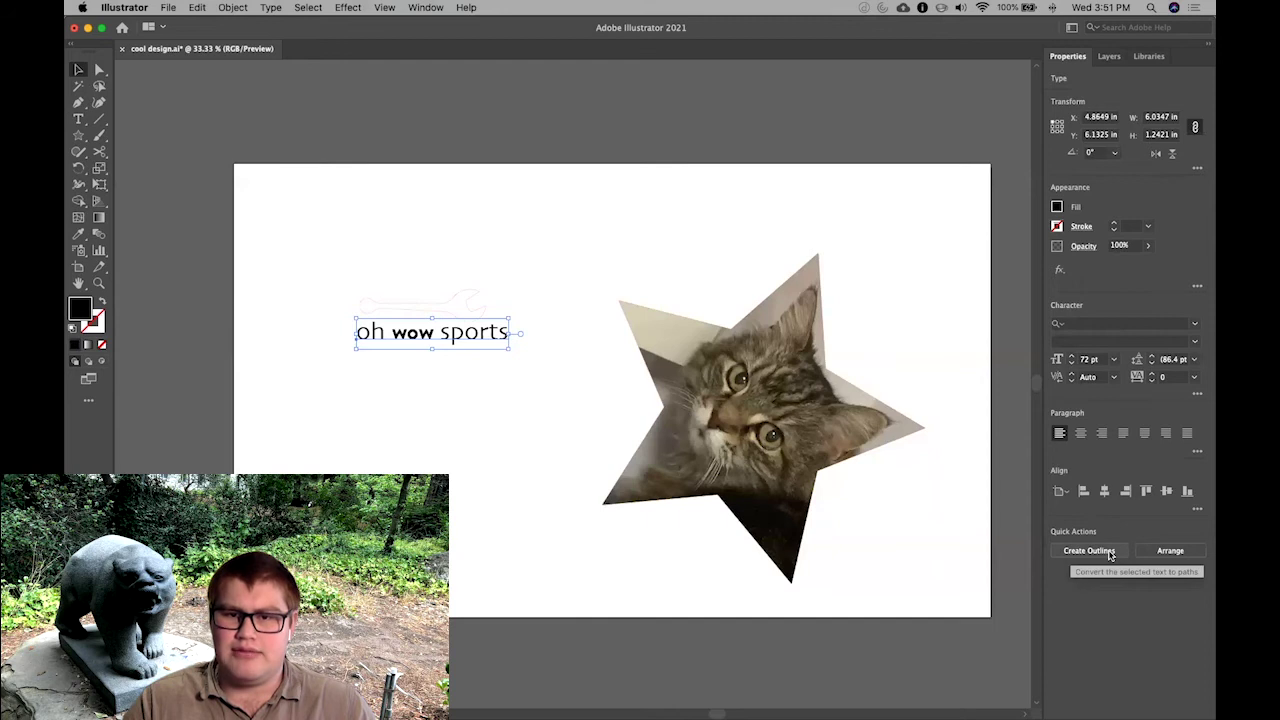
Step: Examine how the live text displays in outline view compared with the wrench and star paths
key(super+y)
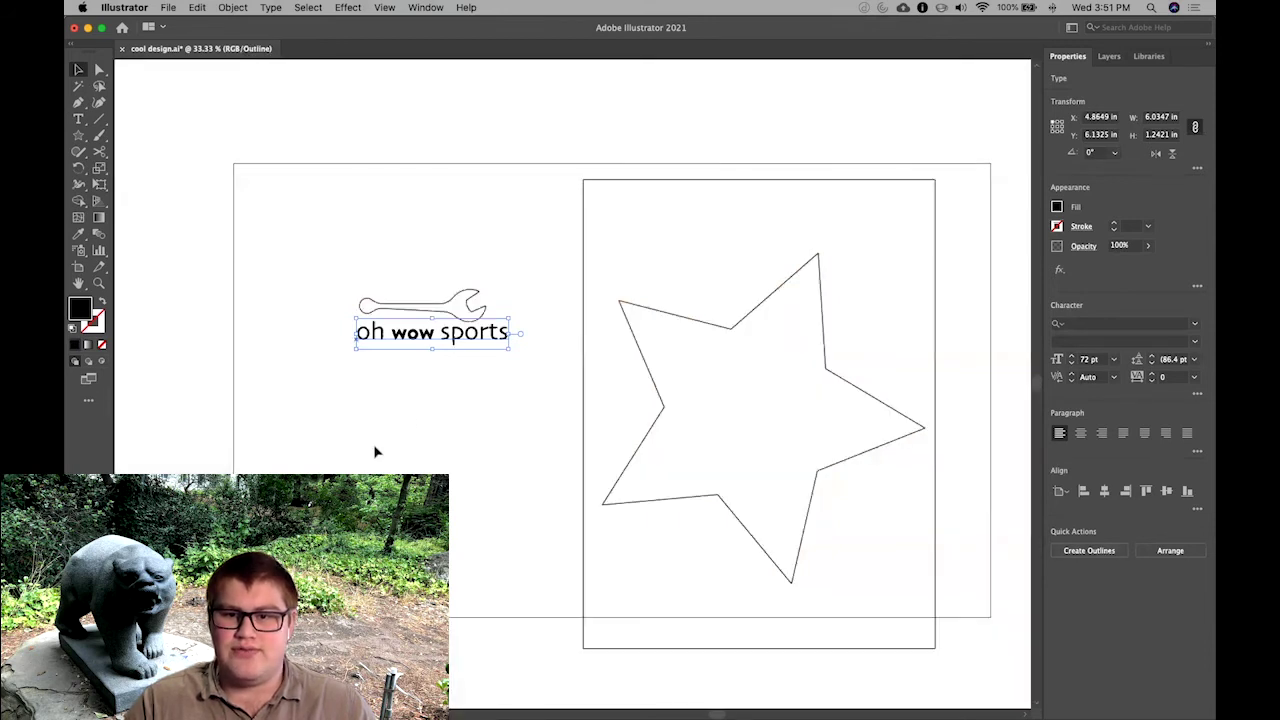
click(431, 403)
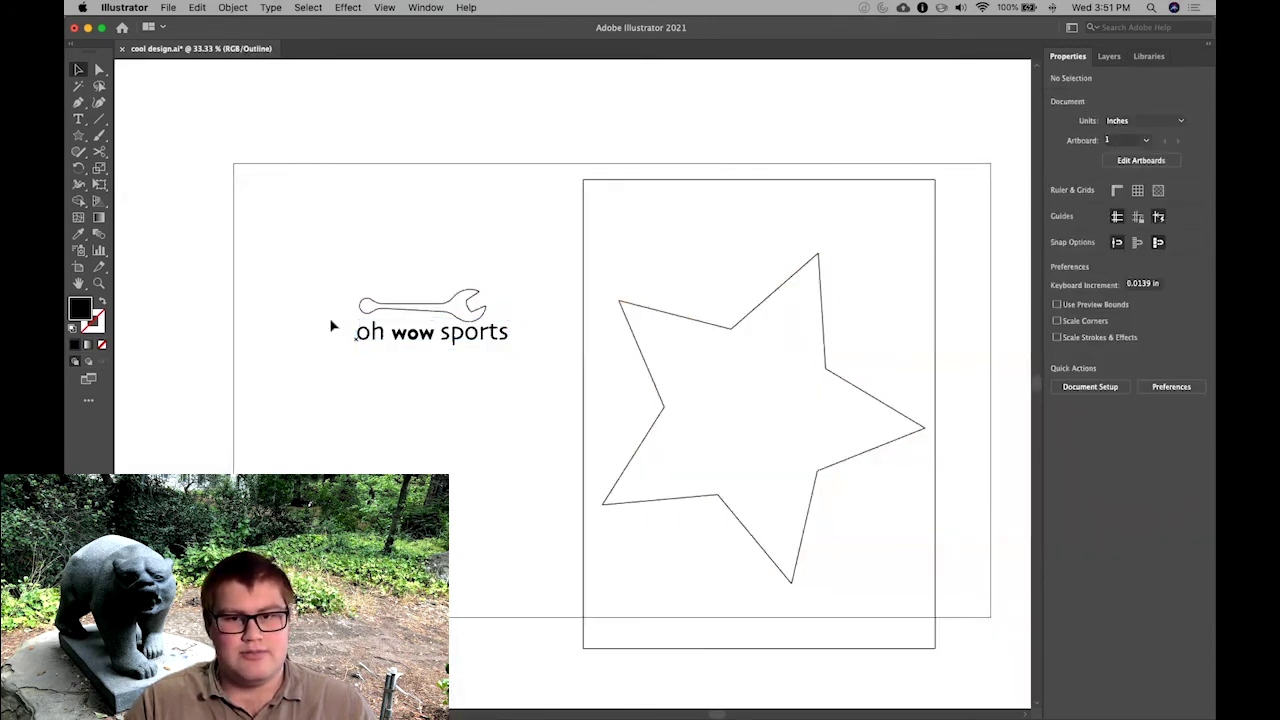
key(super+y)
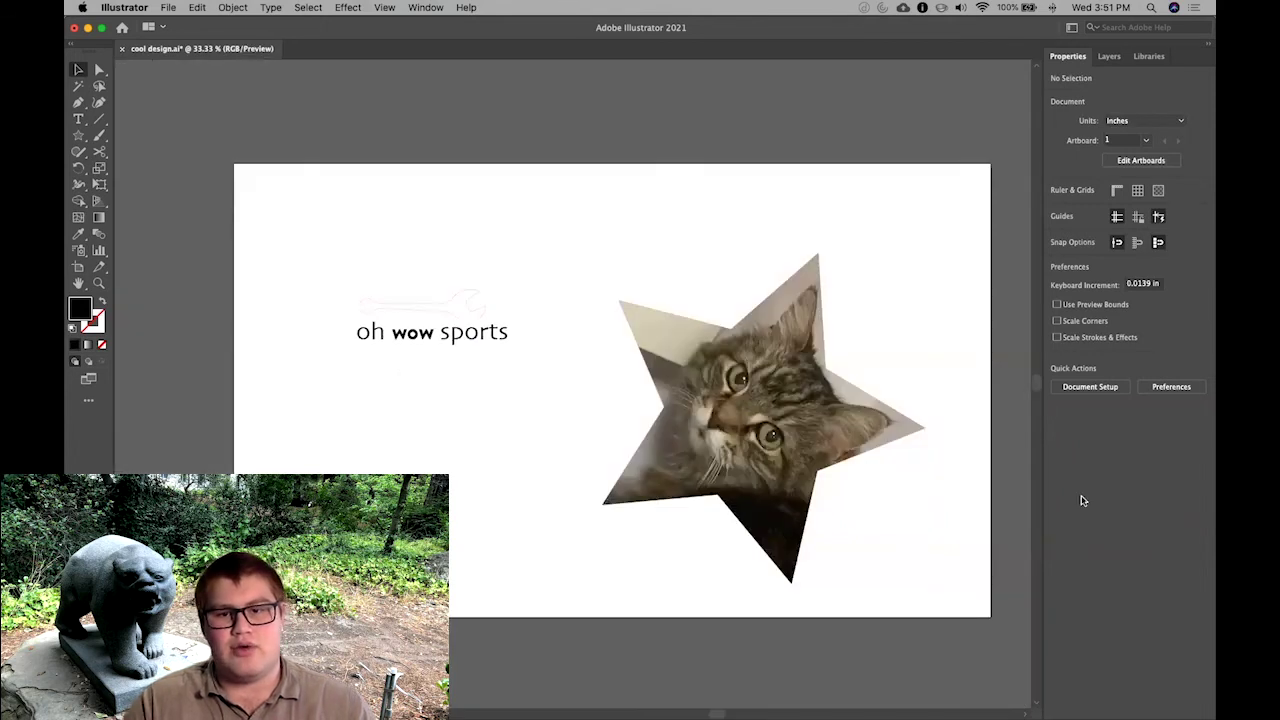
Step: Convert the "oh wow sports" text to outlines and check the letter paths up close in outline view
click(392, 334)
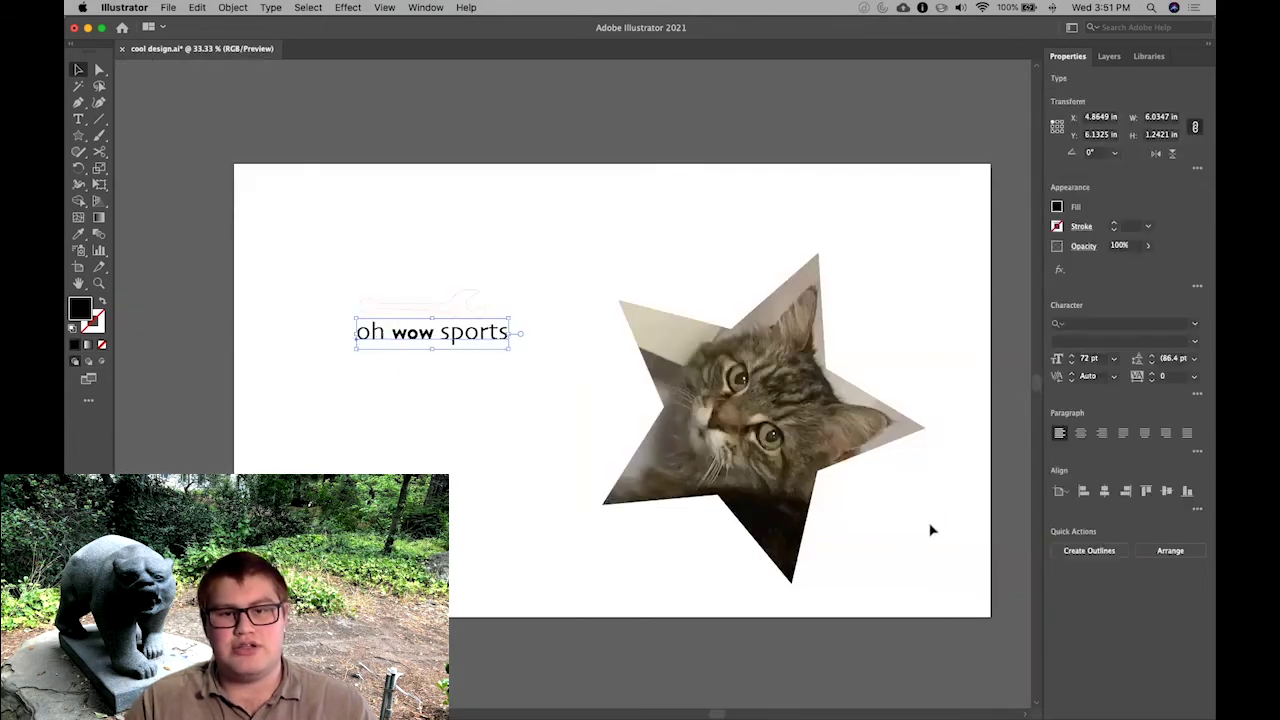
click(1089, 551)
click(447, 355)
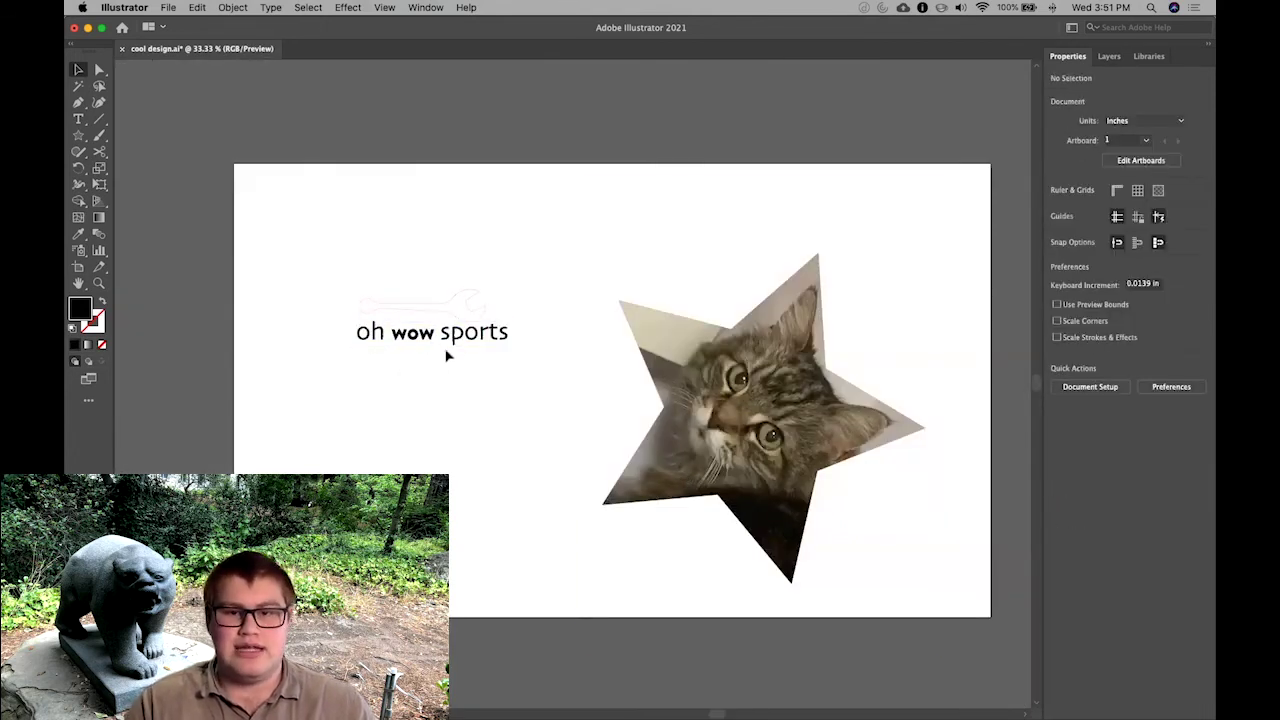
key(super+1)
click(479, 330)
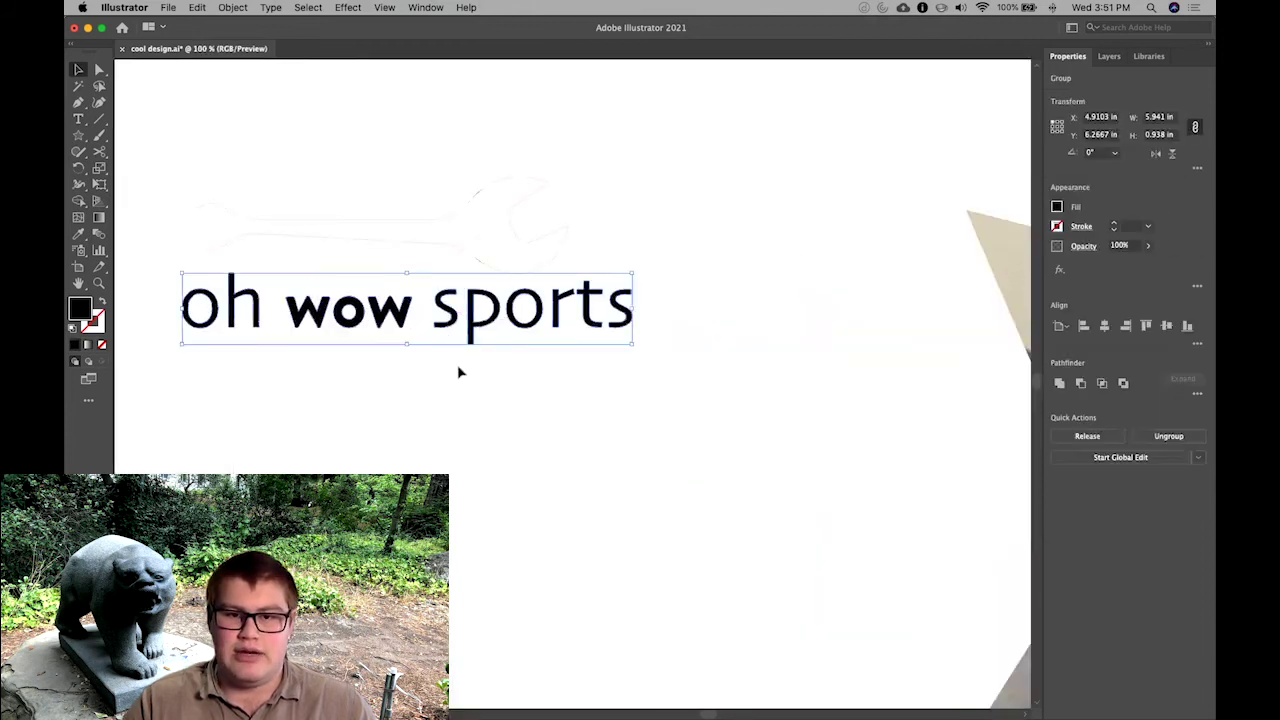
key(super+y)
click(460, 379)
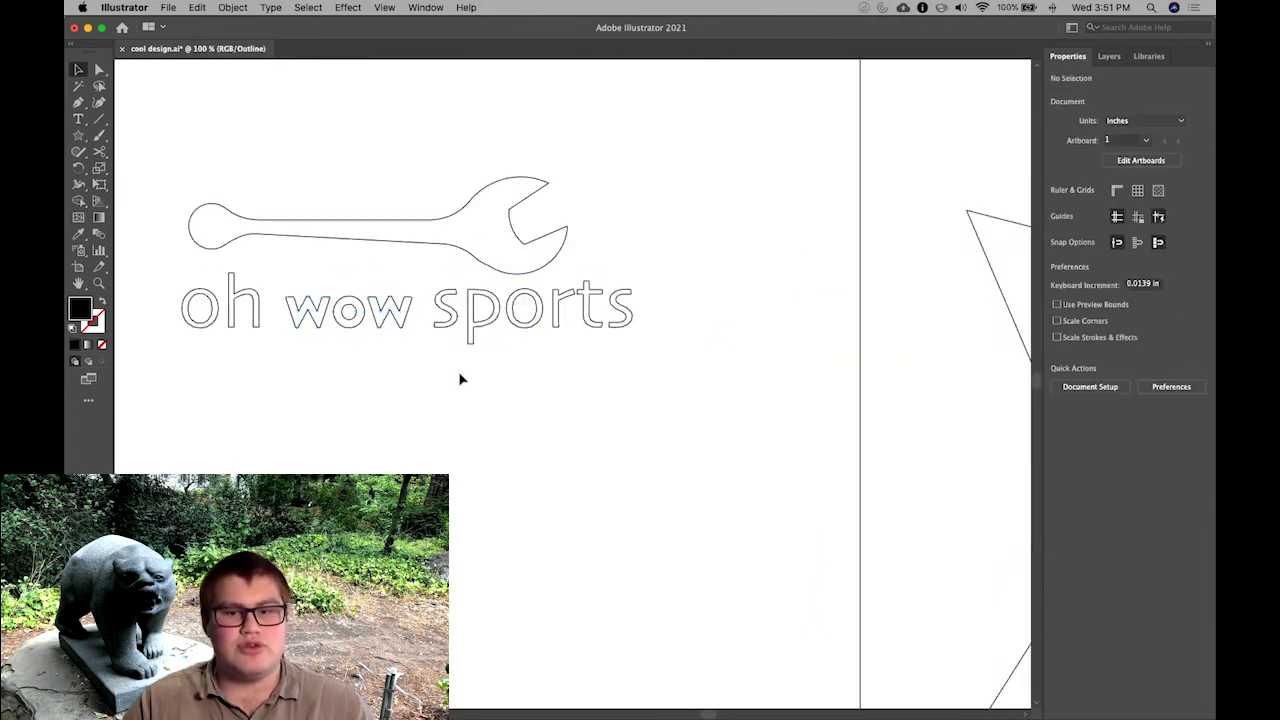
click(489, 331)
key(super+y)
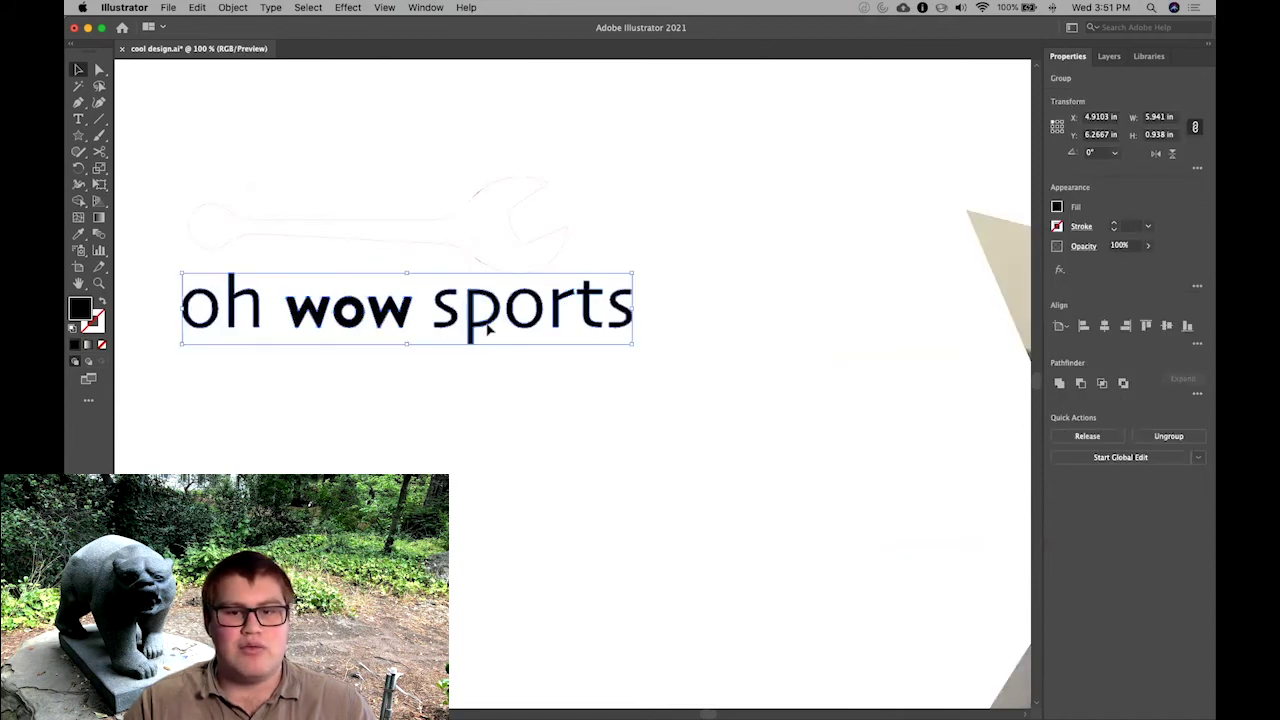
Step: Give the outlined lettering a blue stroke with a weight of 0.001 pt
scroll(443, 400, down, 5)
scroll(443, 392, up, 4)
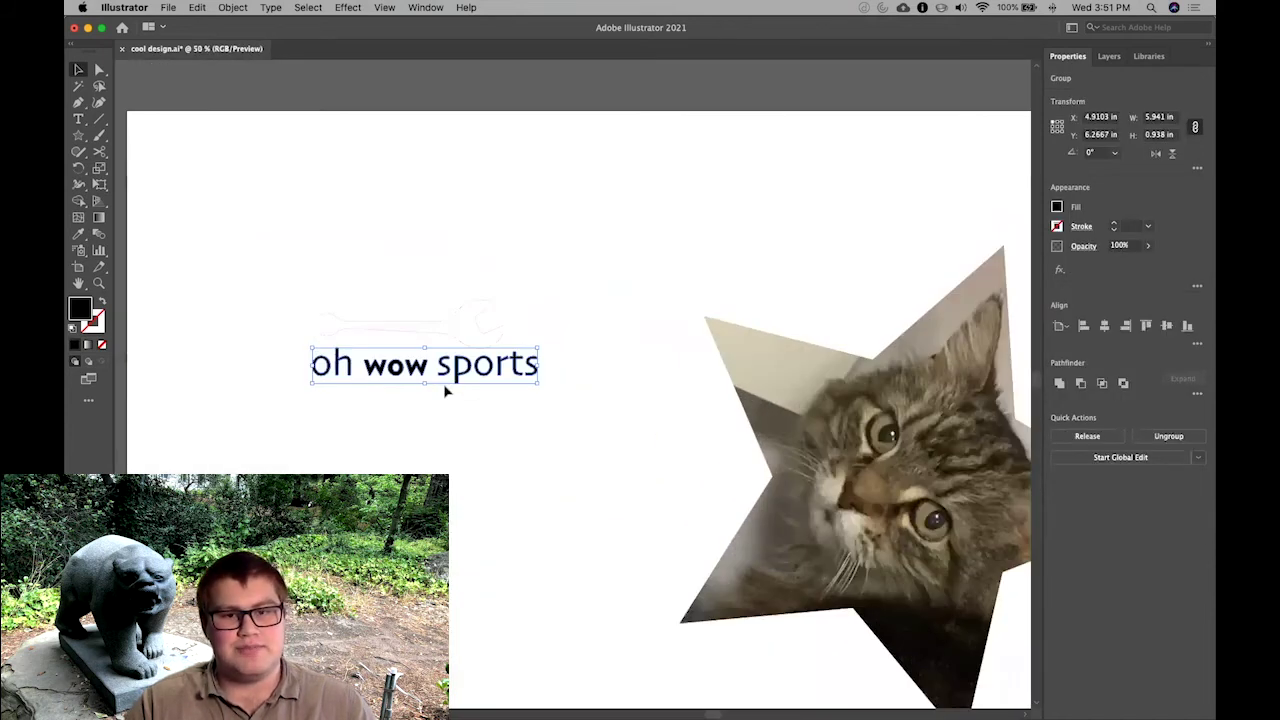
click(1057, 227)
click(923, 313)
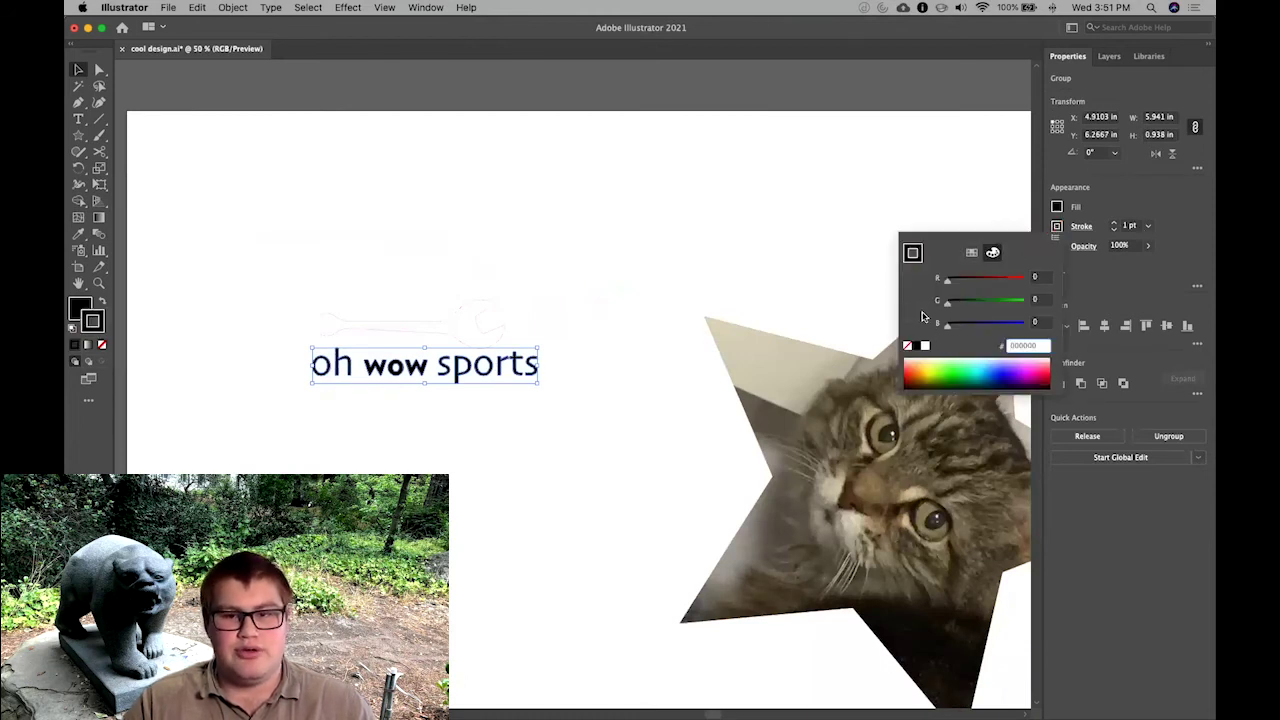
drag(945, 328, 1020, 323)
click(1130, 226)
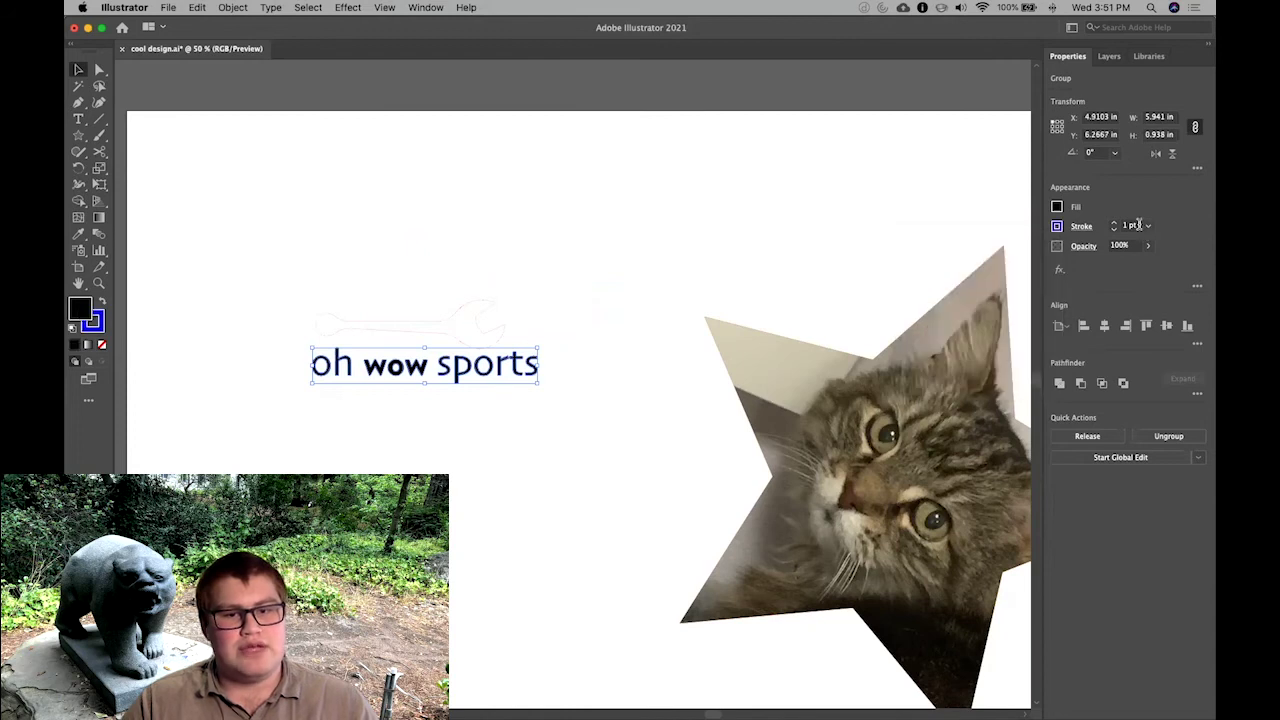
text(0.001)
key(Return)
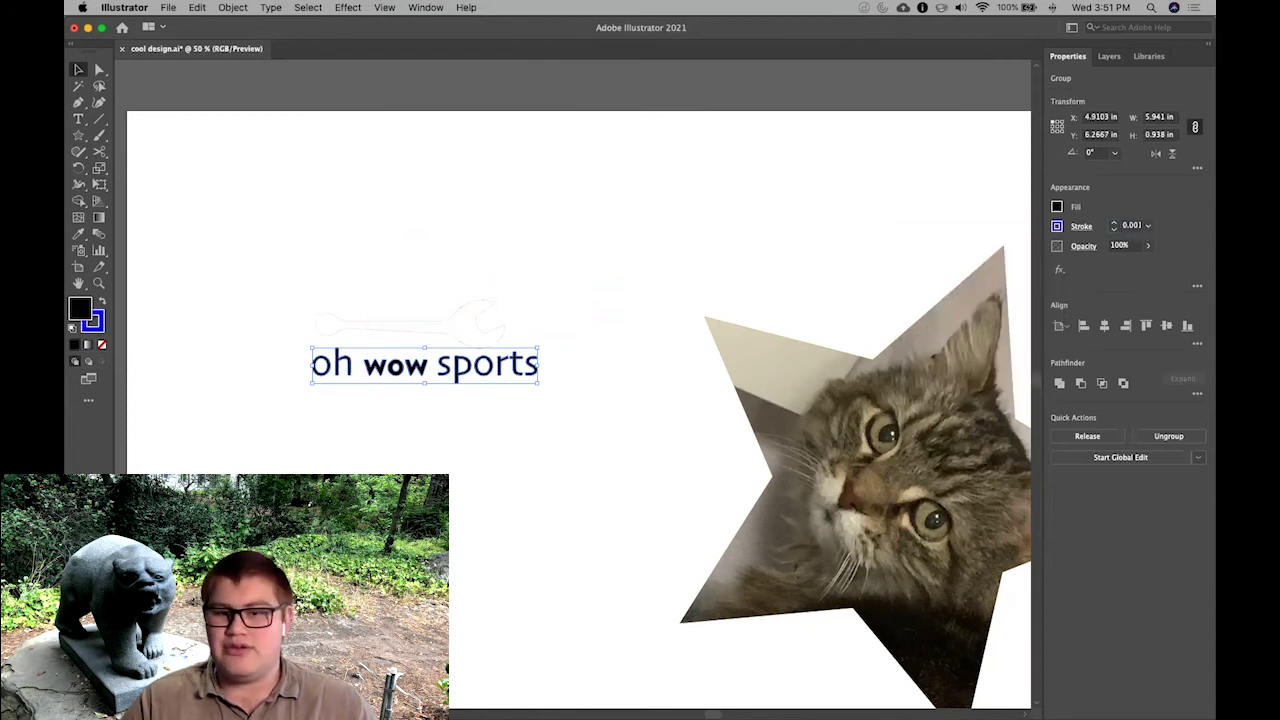
Step: Fill the outlined "oh wow sports" lettering with yellow and deselect it
click(1057, 207)
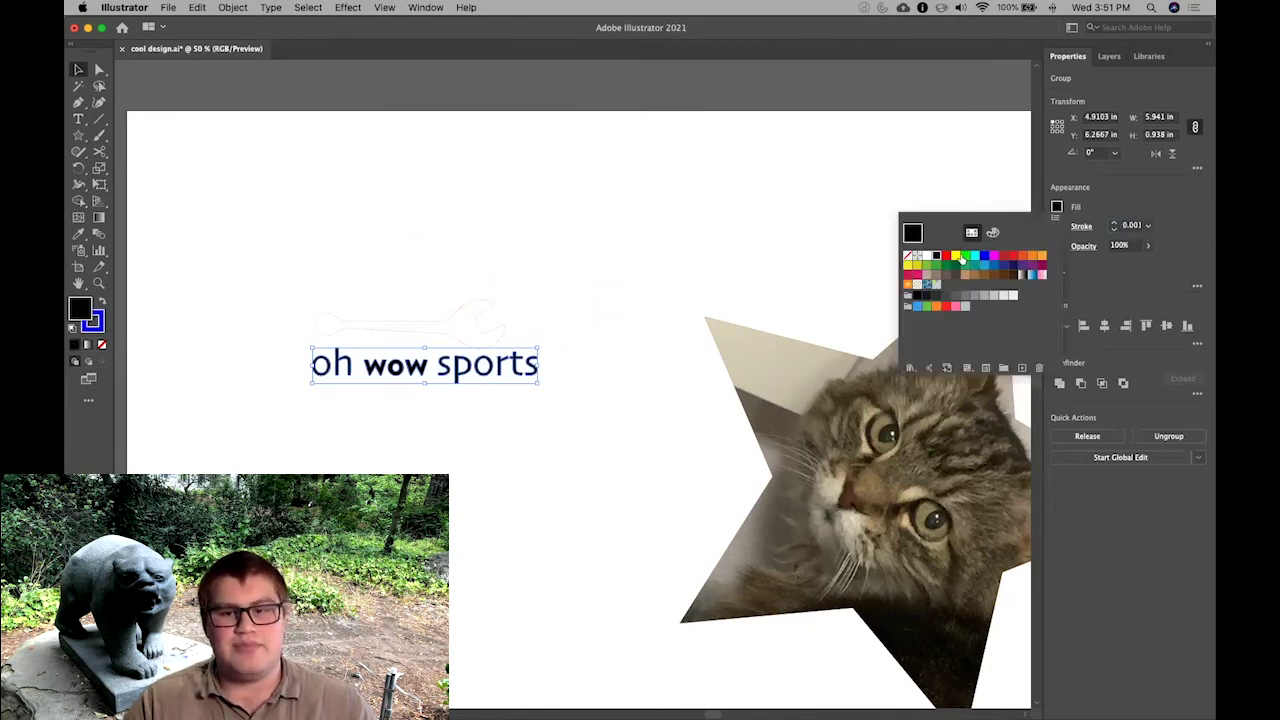
click(956, 256)
click(712, 257)
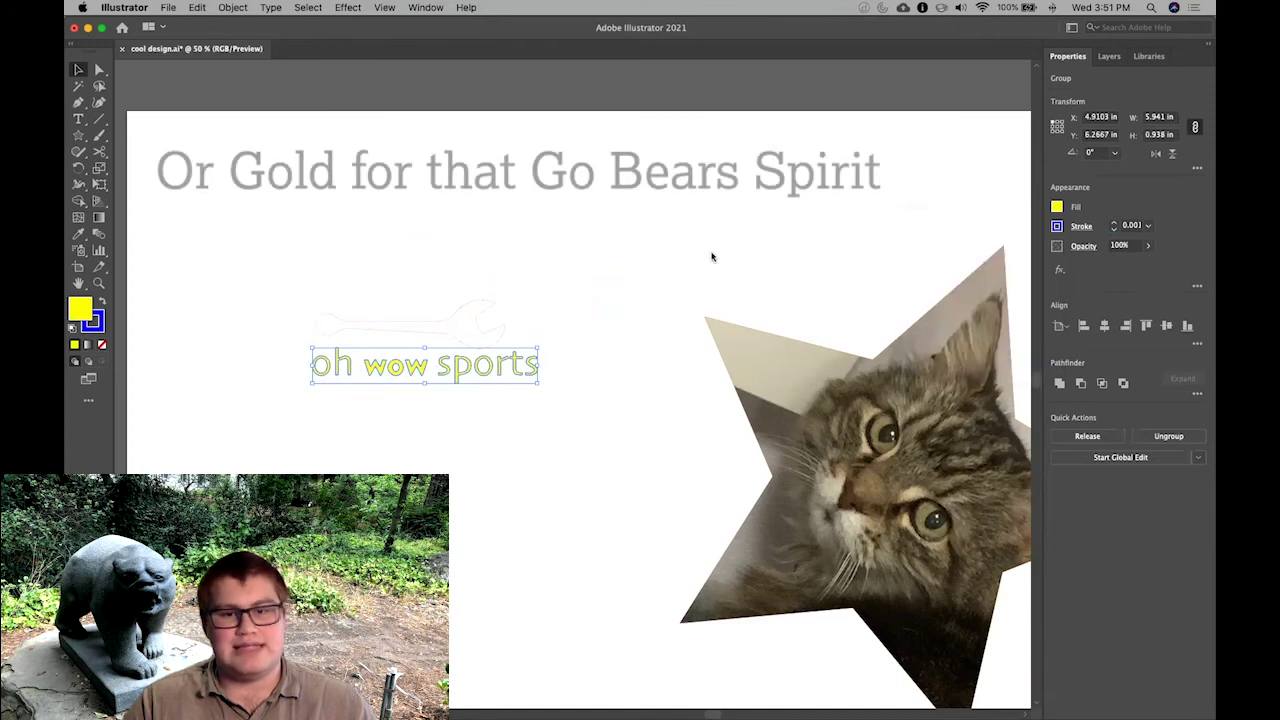
click(612, 296)
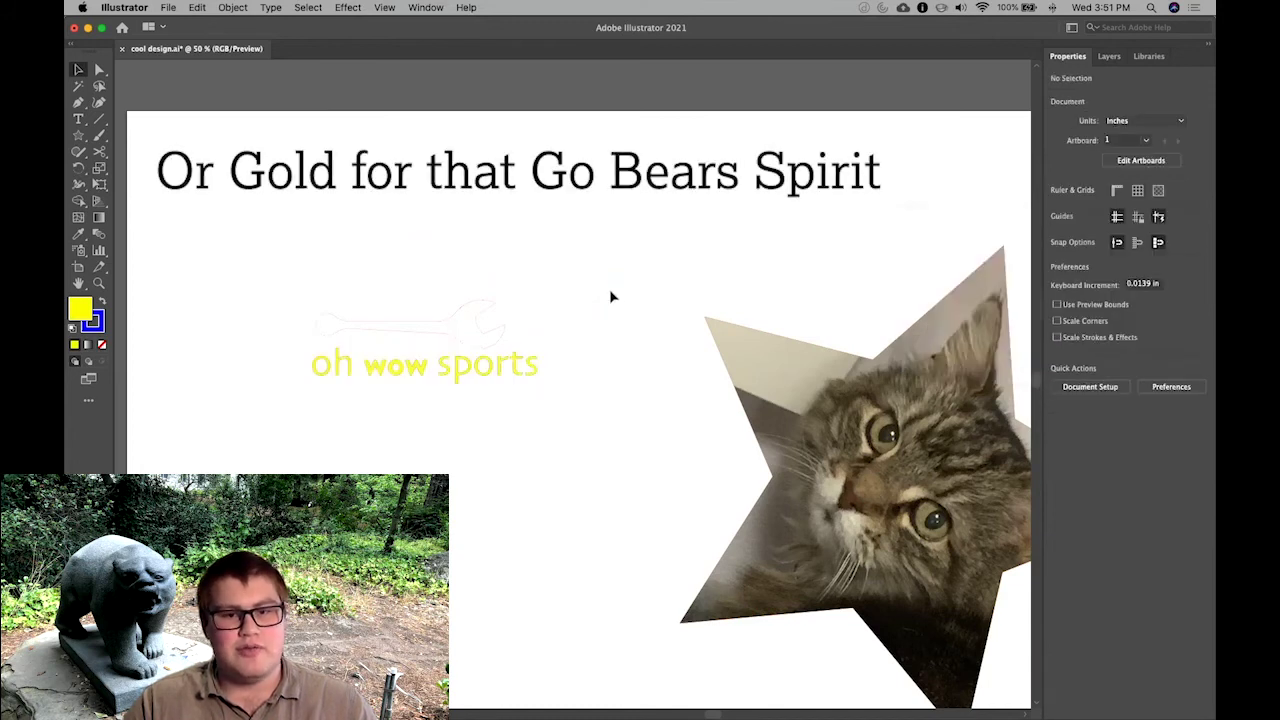
Step: Enlarge the yellow lettering and tilt it slightly clockwise
click(538, 378)
drag(539, 381, 608, 429)
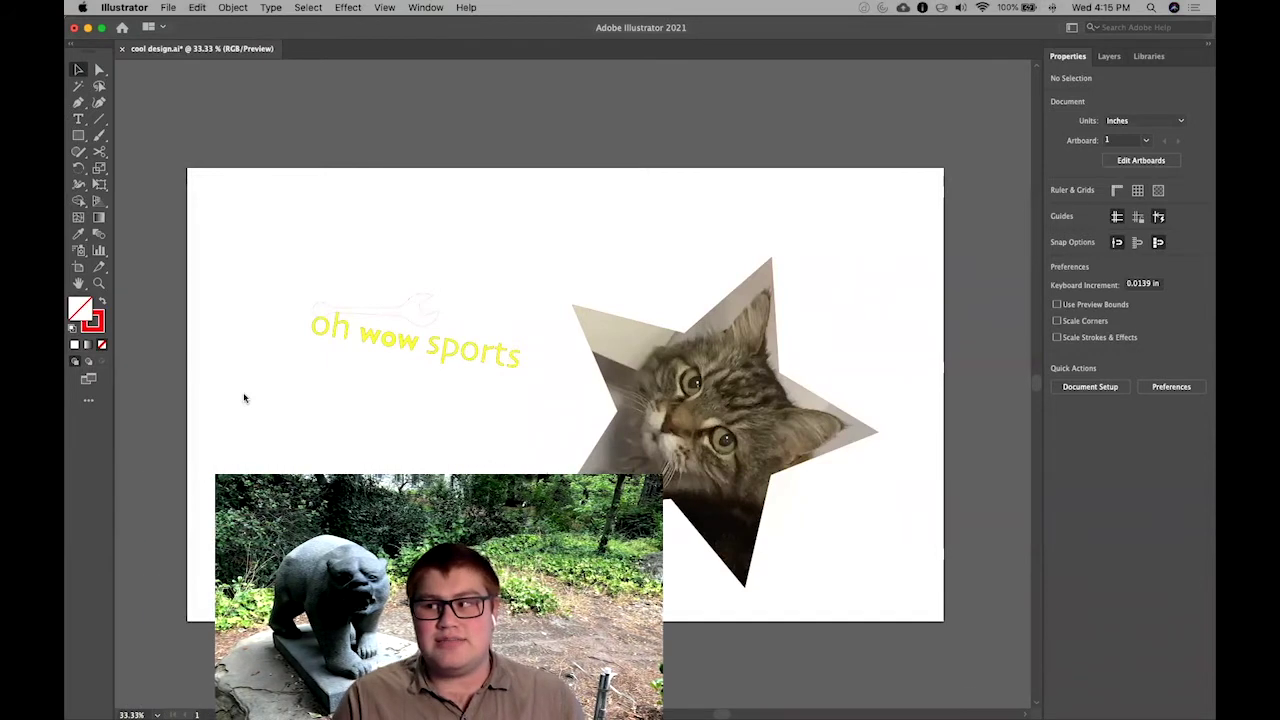
Step: Rotate the middle red wrench by 180° and move it up to nest beneath the top wrench
drag(534, 389, 364, 433)
key(super+1)
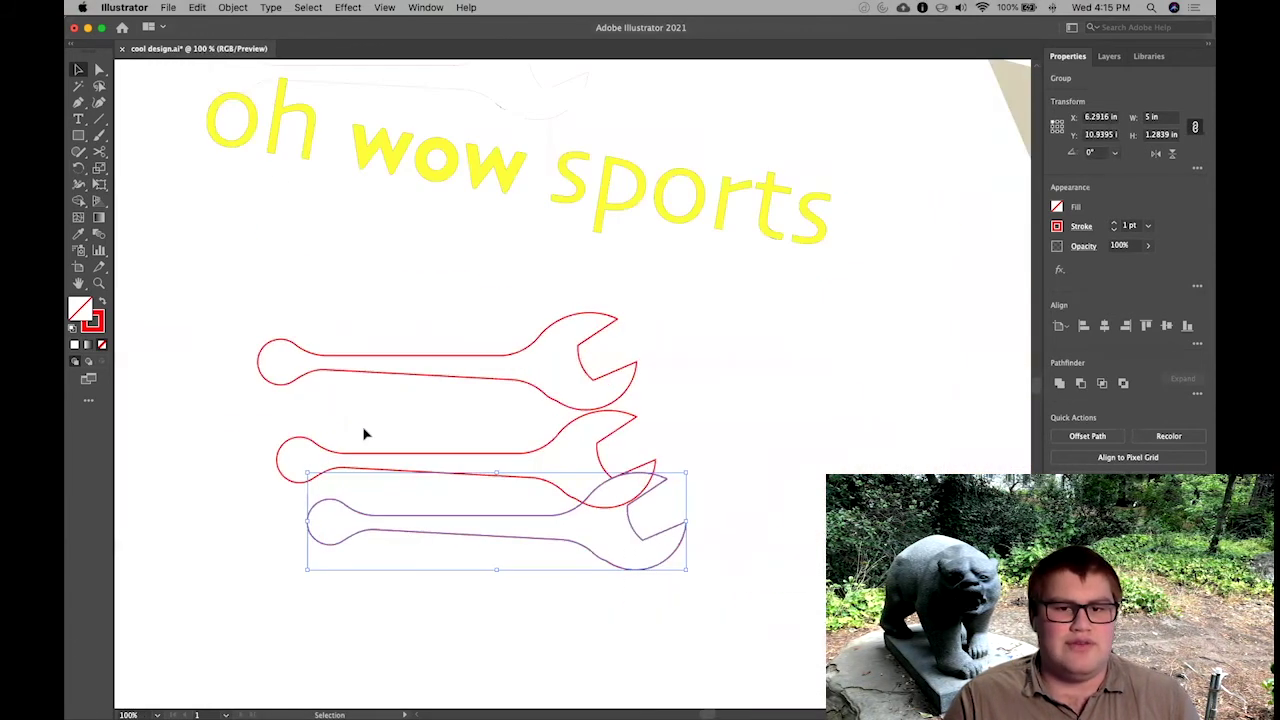
click(376, 459)
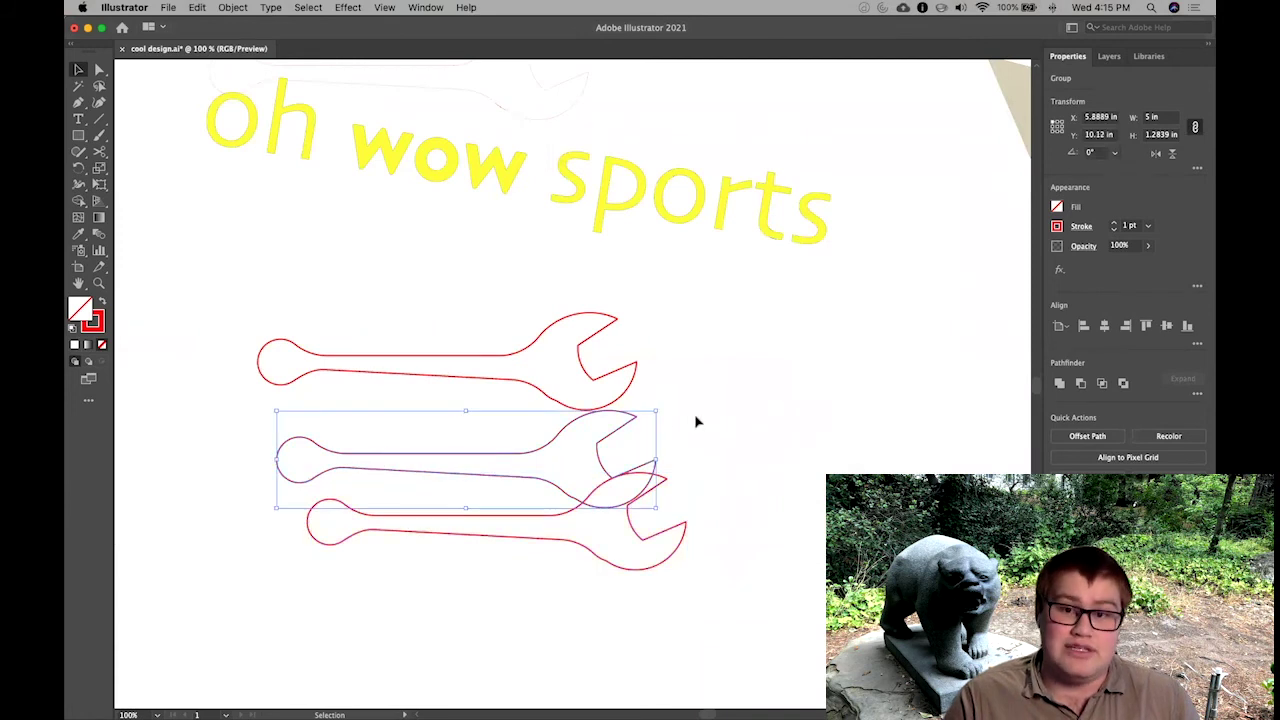
drag(661, 411, 283, 455)
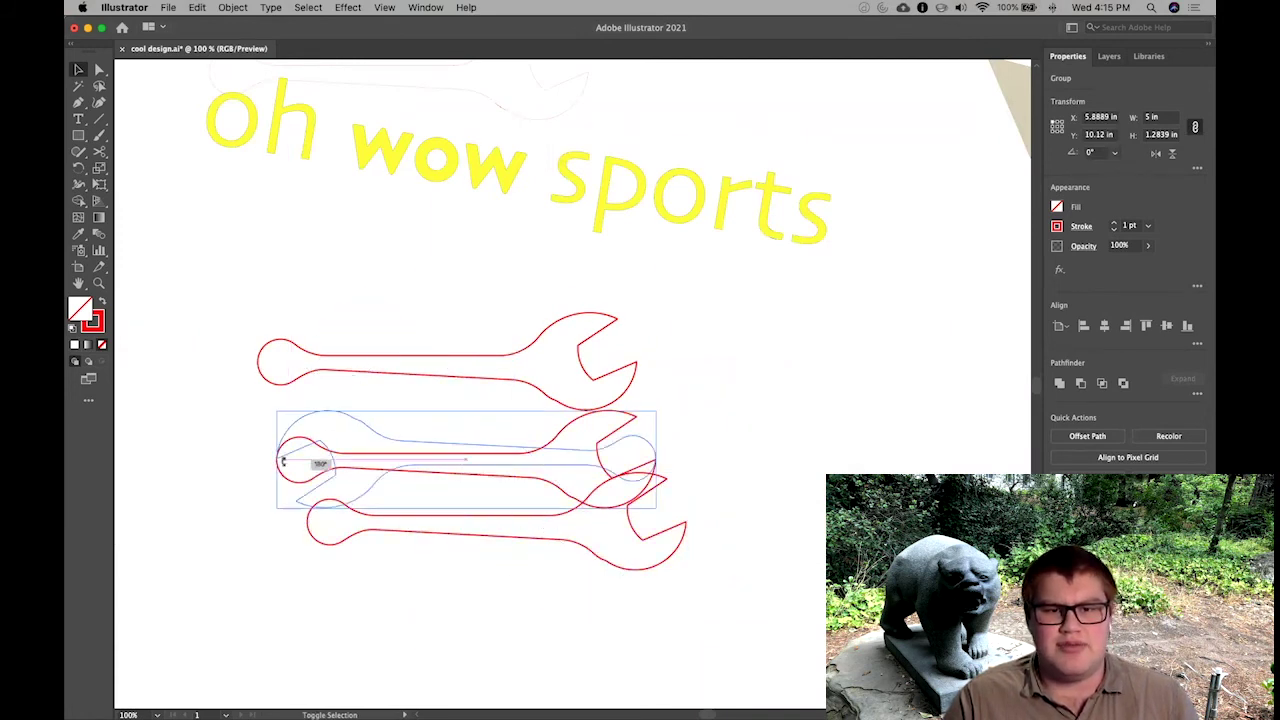
drag(396, 442, 286, 400)
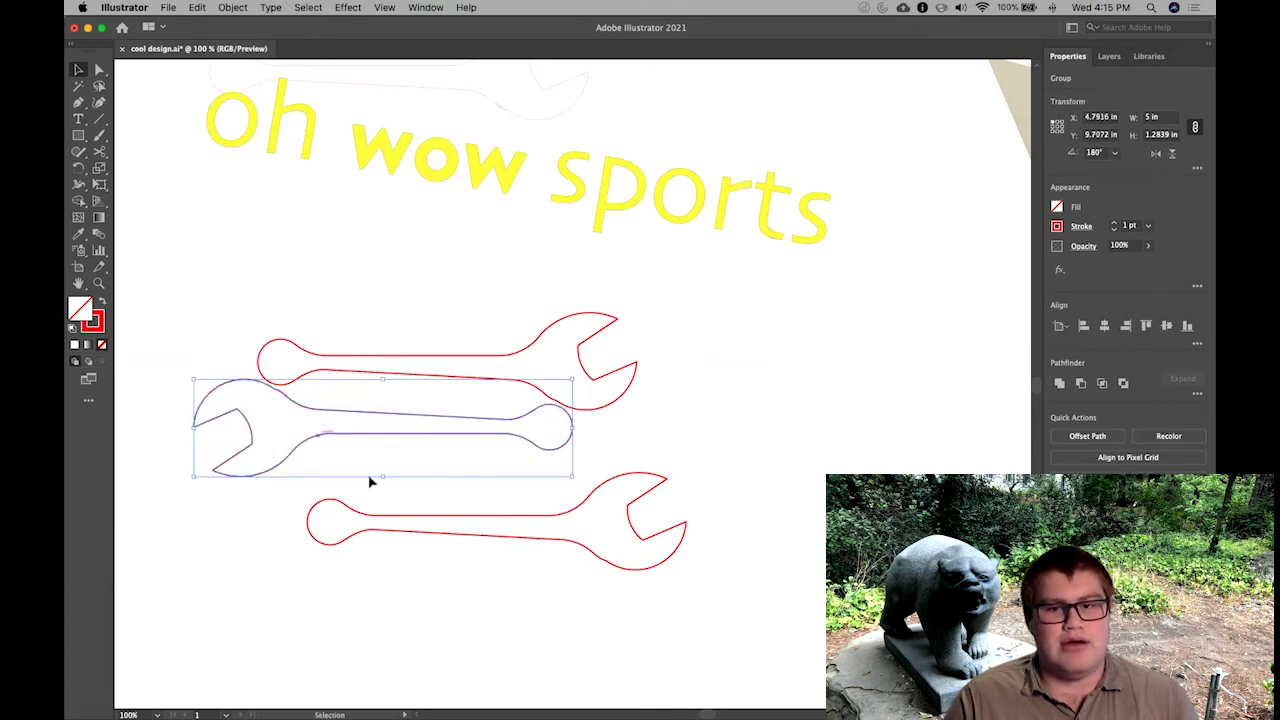
Step: Move the lowest wrench up beneath the rotated one and adjust the rotated wrench so all three nest closely together
drag(393, 521, 353, 461)
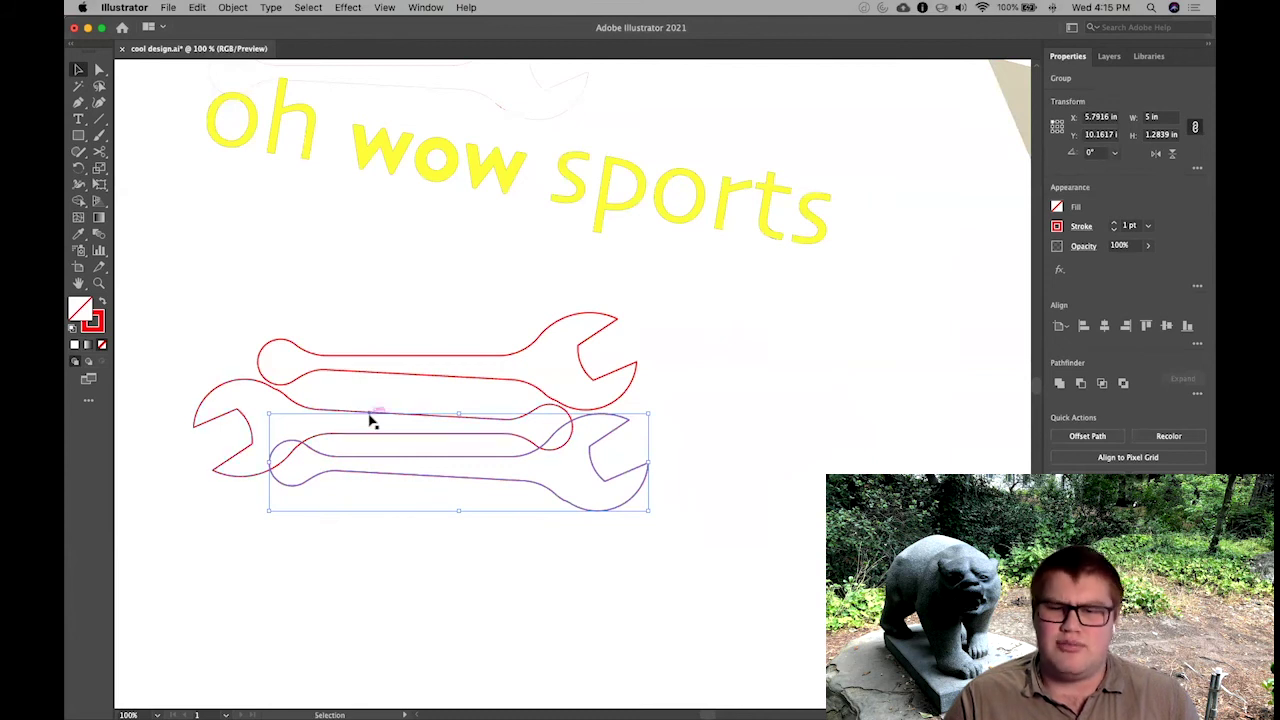
drag(369, 416, 355, 406)
click(359, 538)
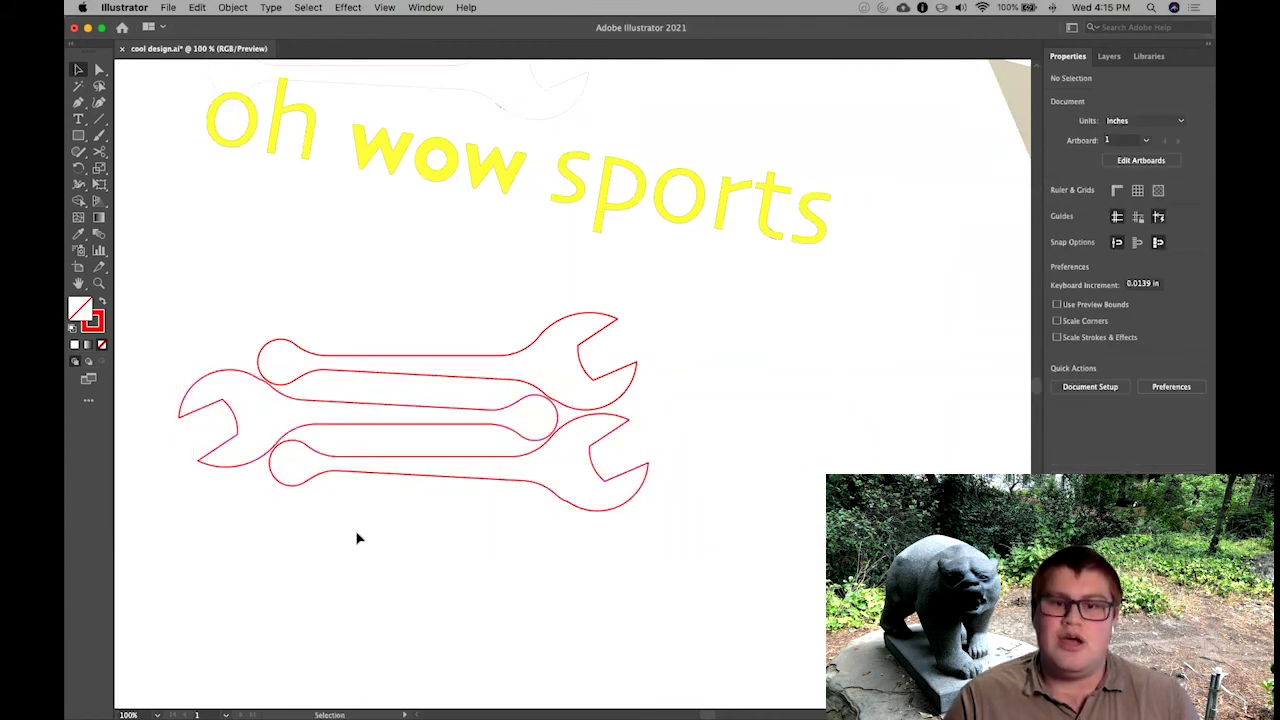
Step: Draw an unfilled red rectangle about 6.47 by 2.93 in around the three nested wrenches and deselect it
scroll(359, 538, down, 1)
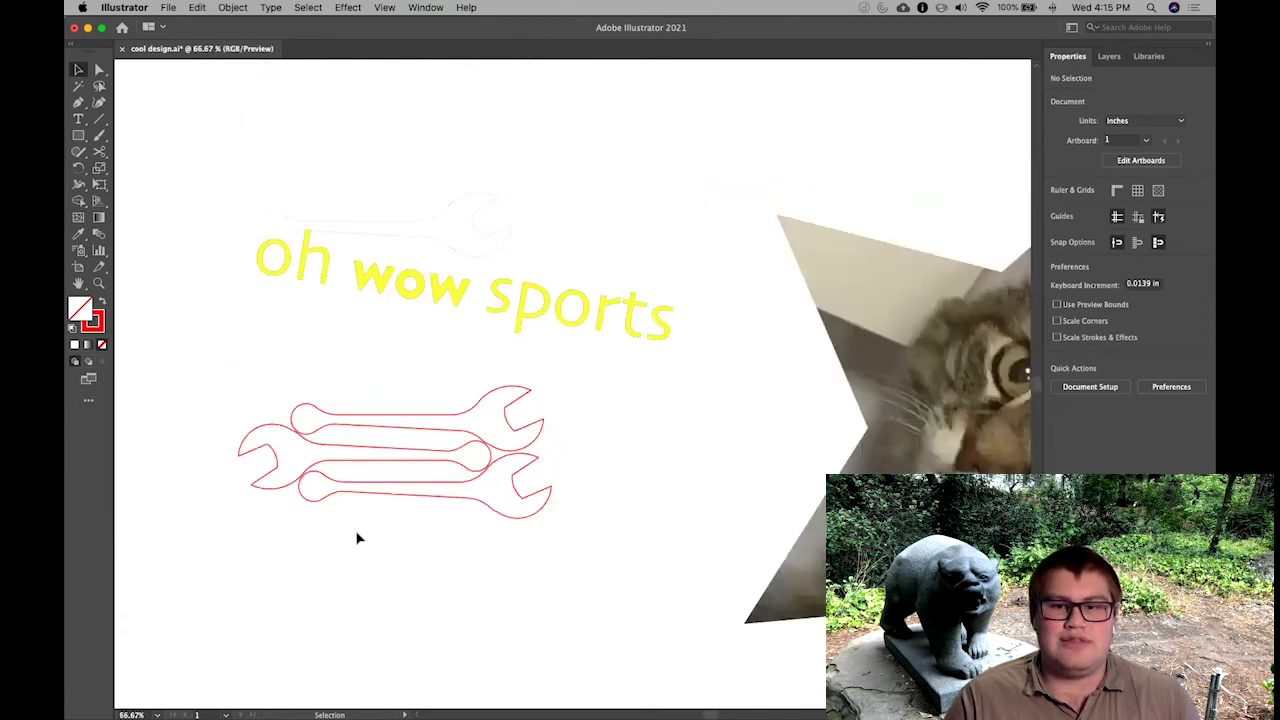
click(79, 135)
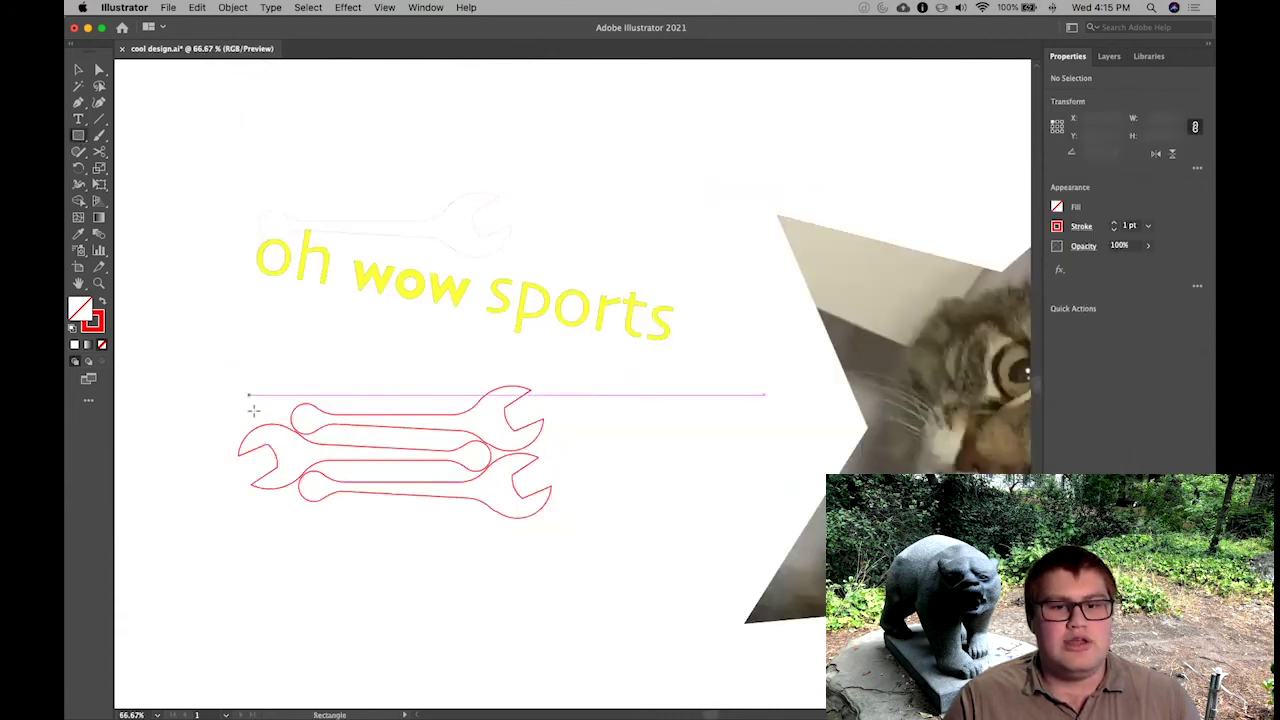
mouse_move(228, 375)
mouse_down()
mouse_move(523, 469)
mouse_move(556, 523)
mouse_up()
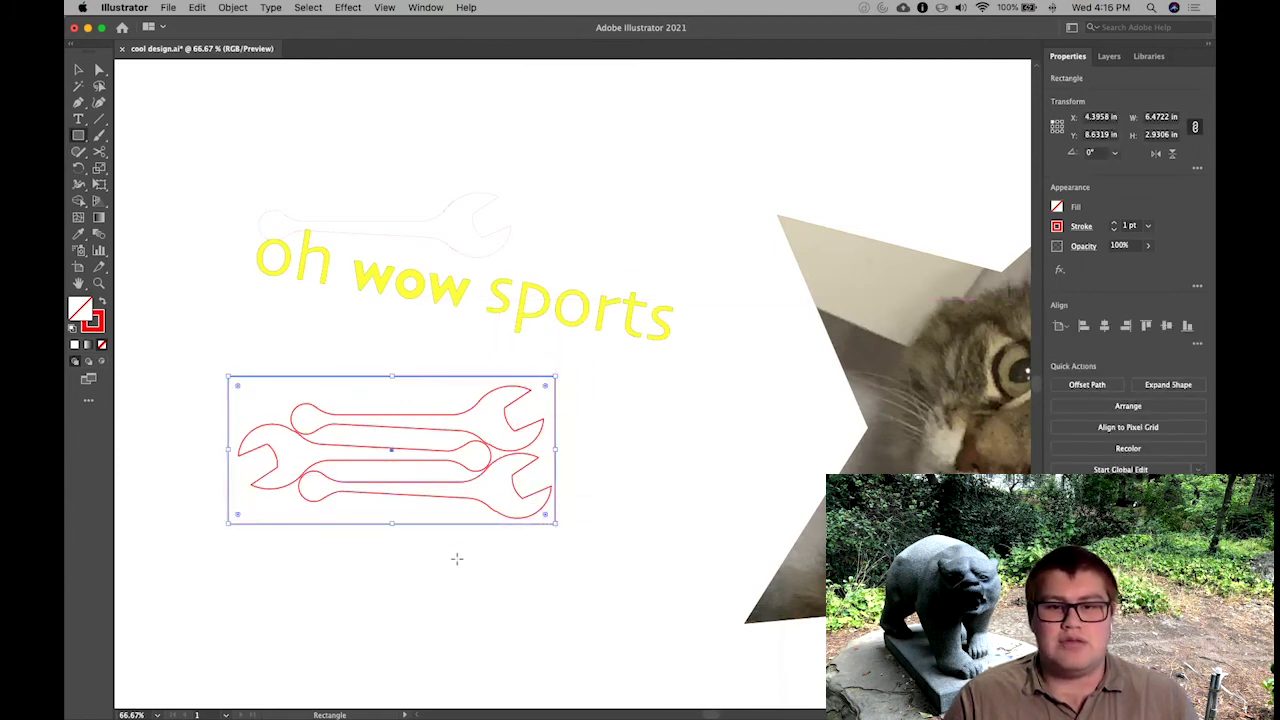
key(v)
click(457, 564)
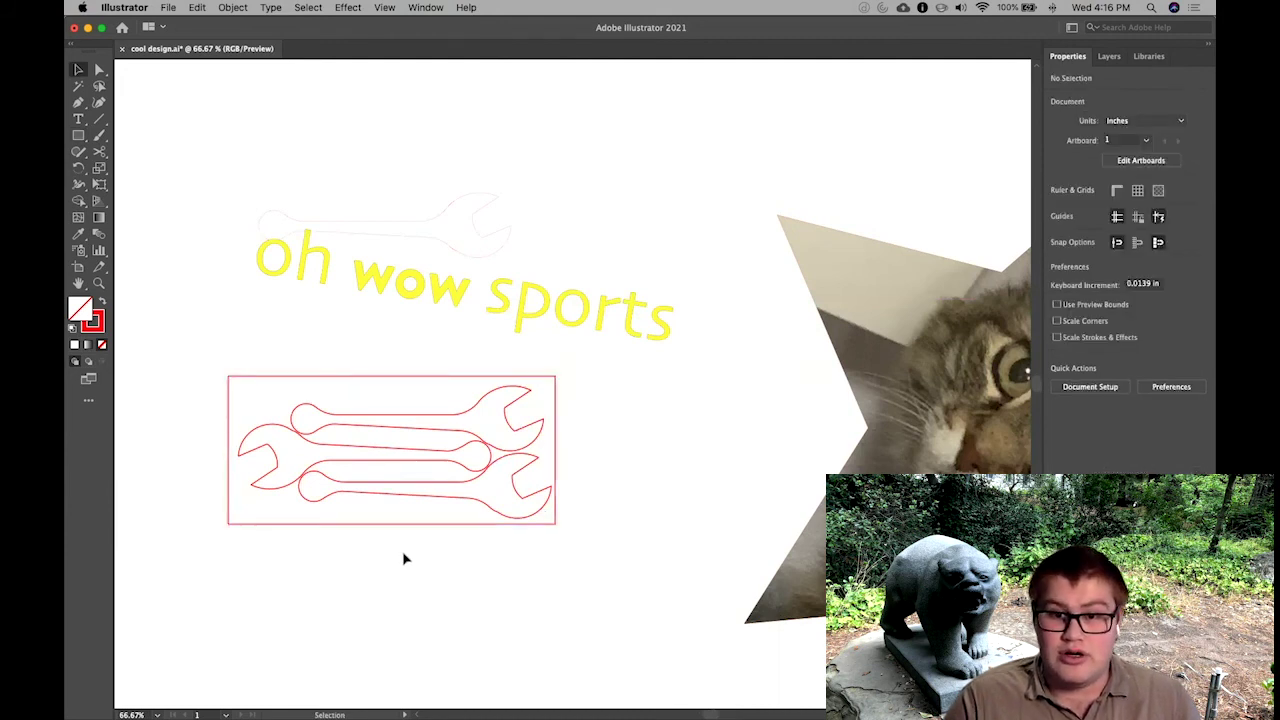
click(228, 451)
drag(228, 451, 227, 451)
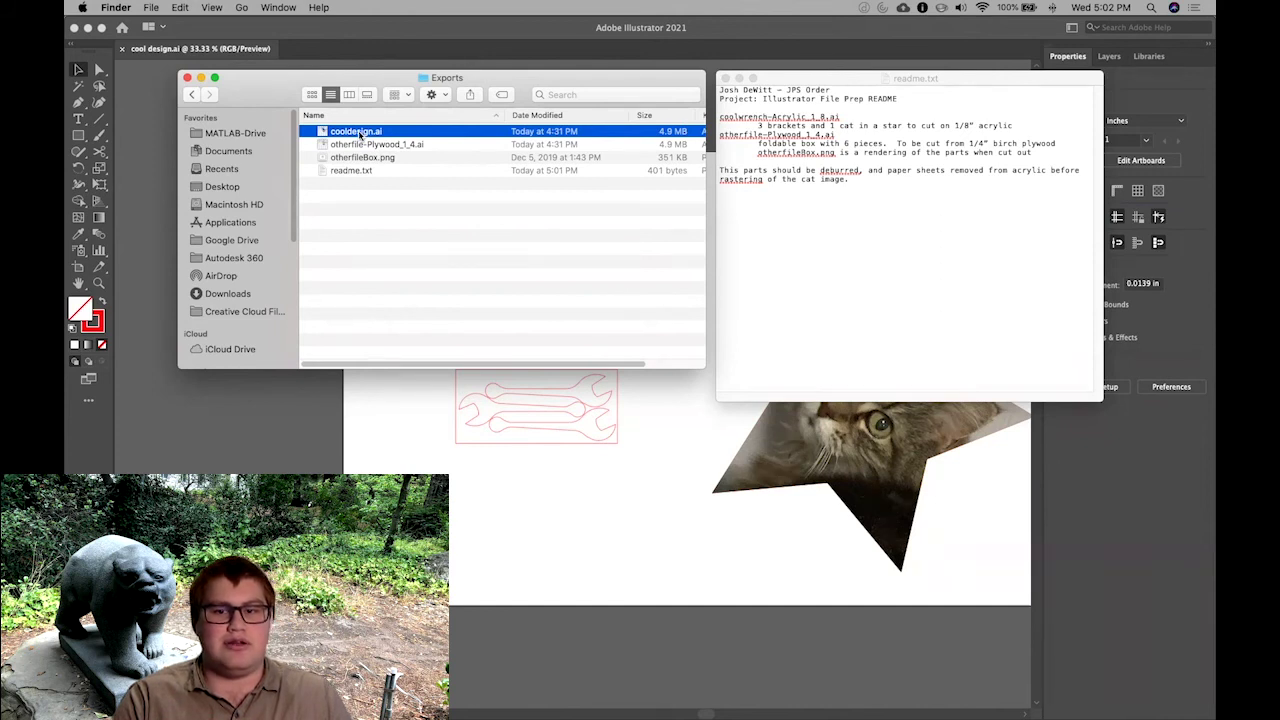
Step: Switch to Finder and rename cooldesign.ai in the Exports folder to coolwrench-Acrylic_1_8.ai
key(Return)
text(coolwrench)
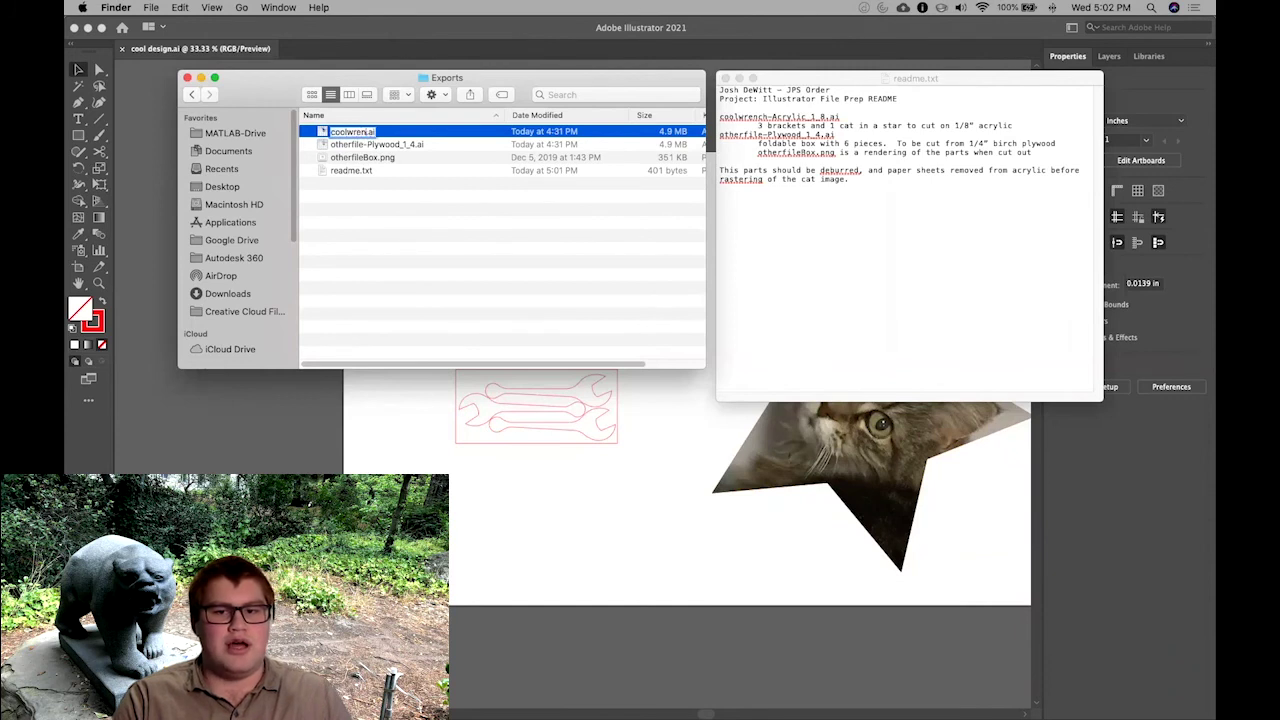
text(-Acrylic_1_8)
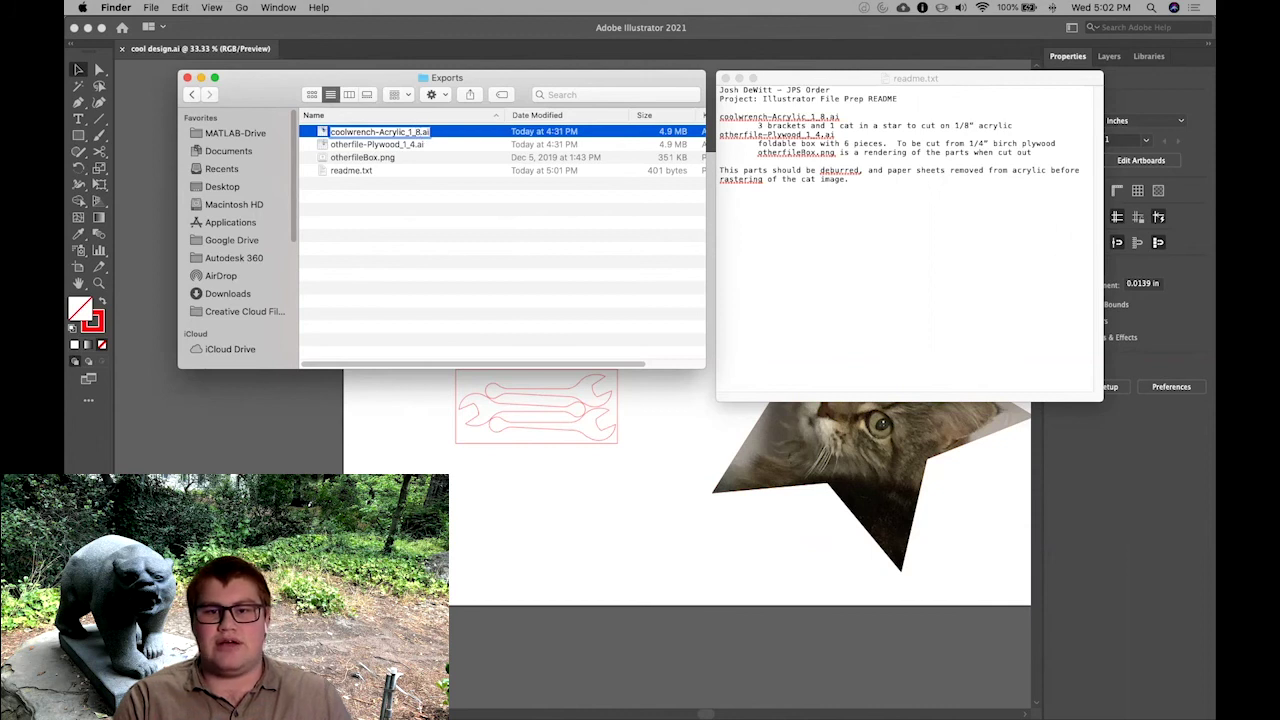
key(Return)
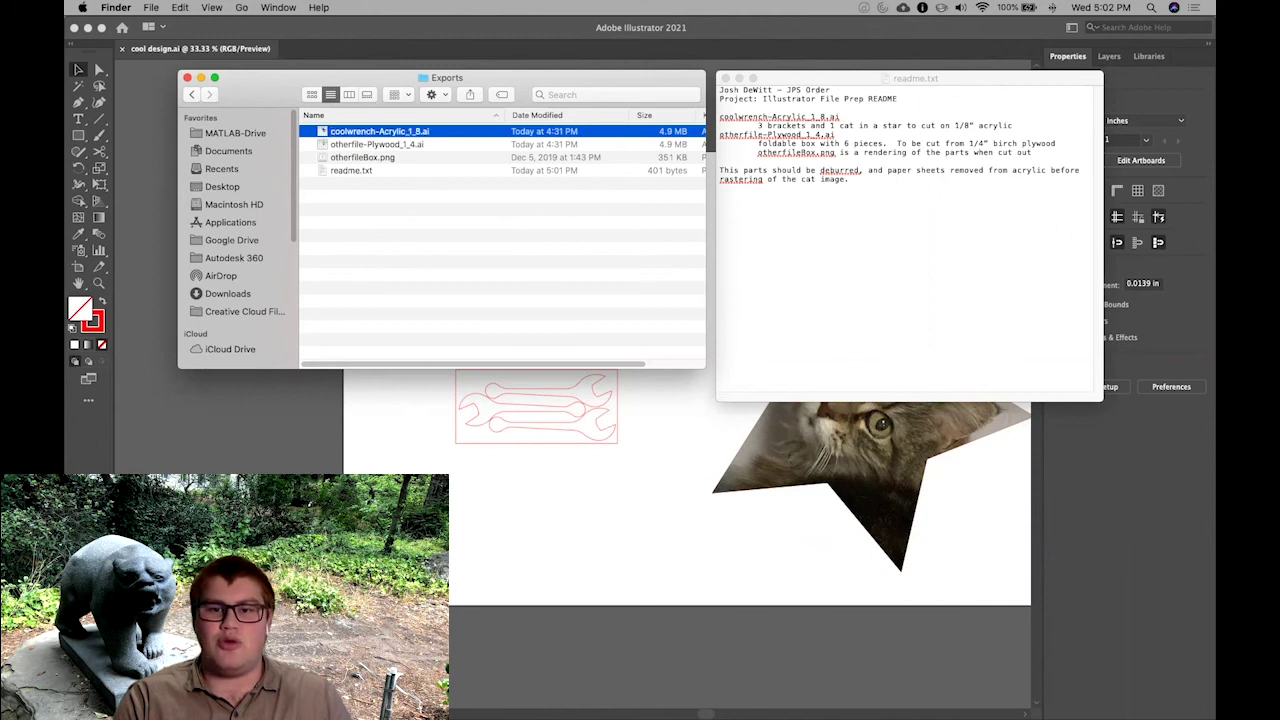
Step: Compare the readme.txt notes with the plywood Illustrator file and the otherfileBox.png rendering in the Exports folder
click(910, 171)
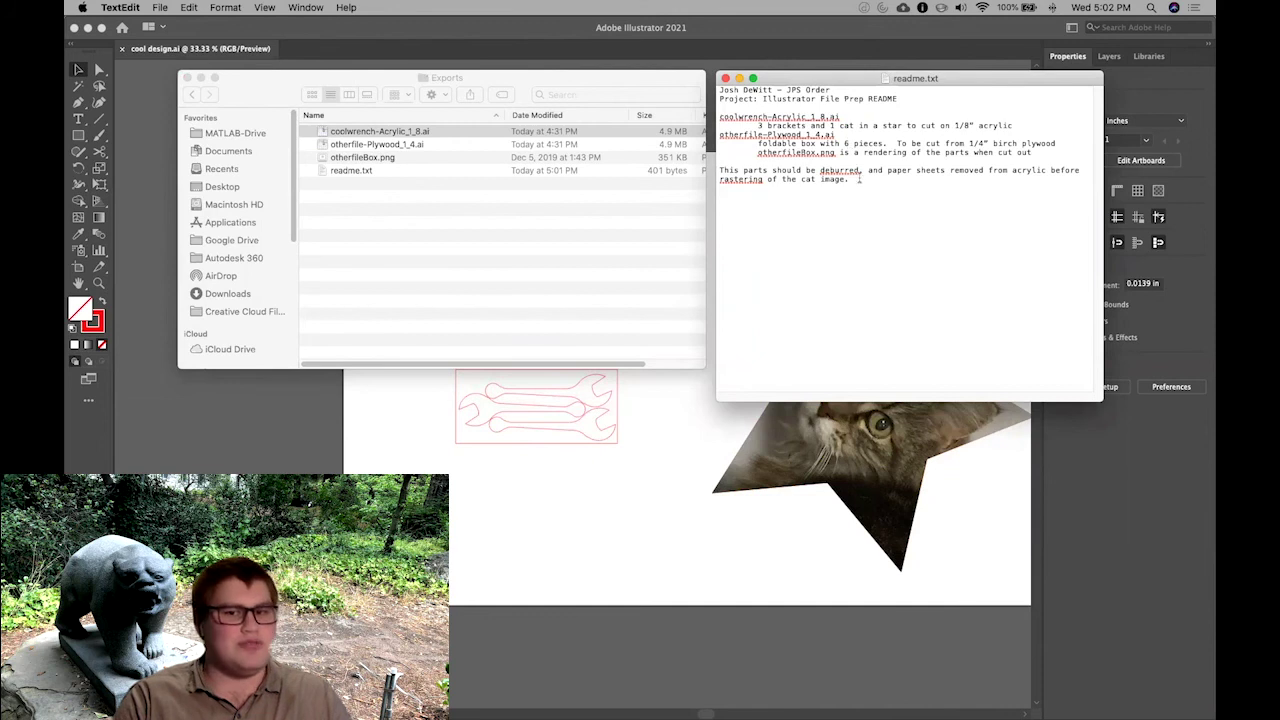
drag(843, 135, 706, 133)
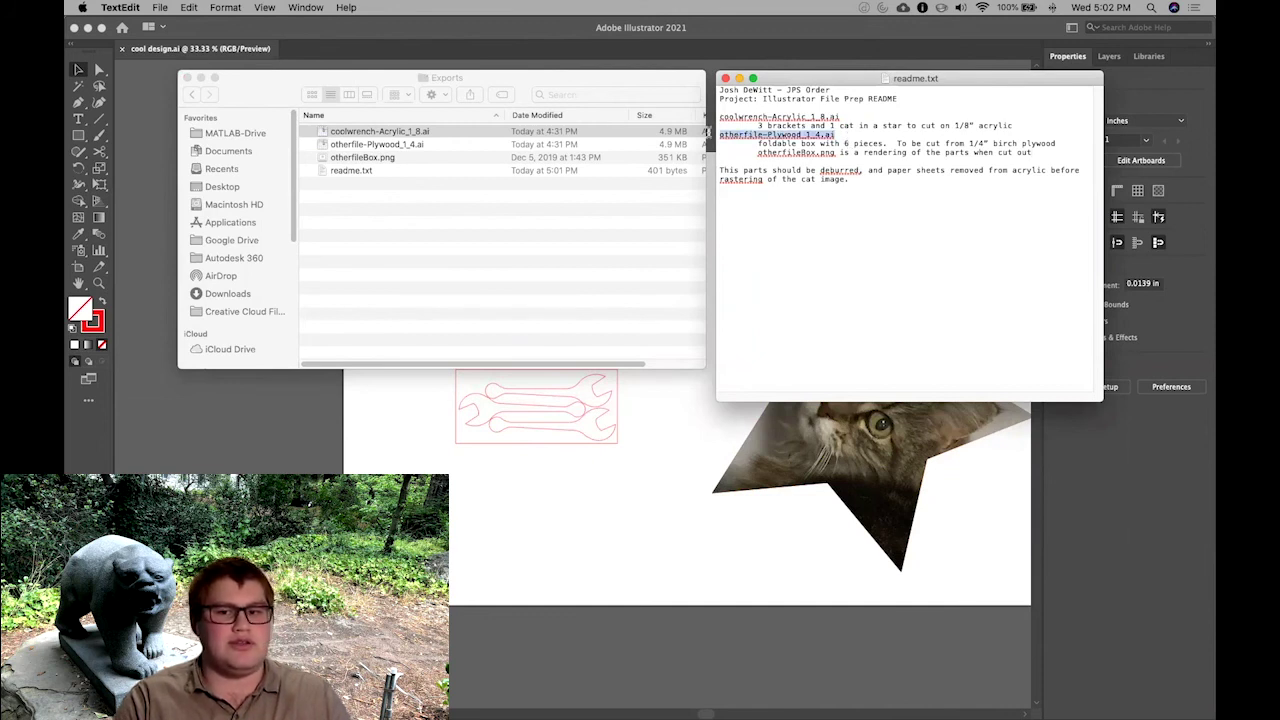
click(416, 146)
click(421, 148)
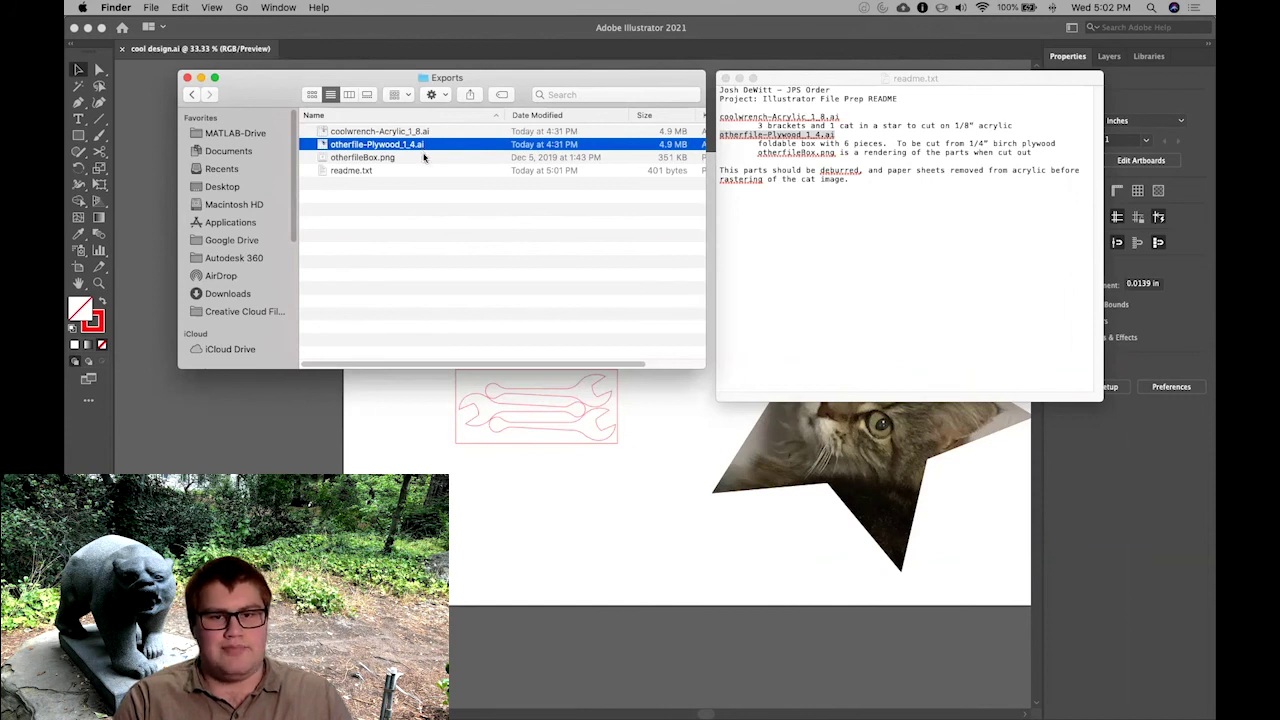
click(458, 206)
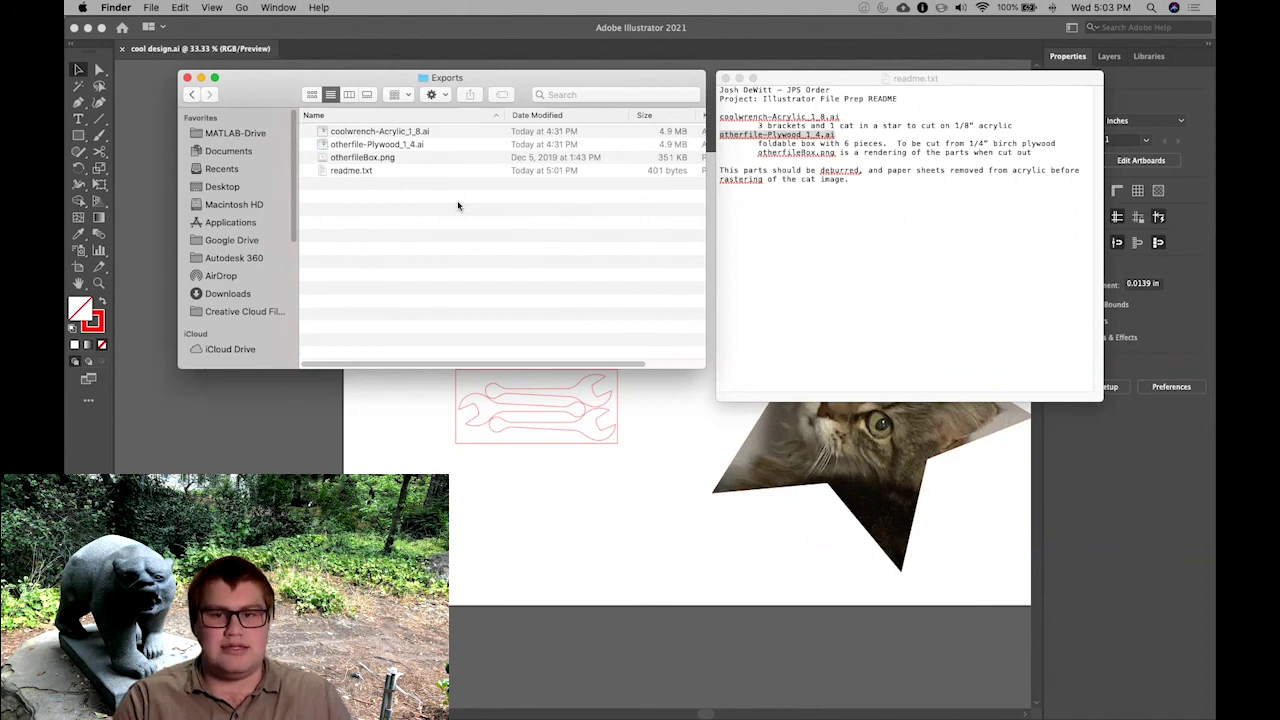
click(395, 160)
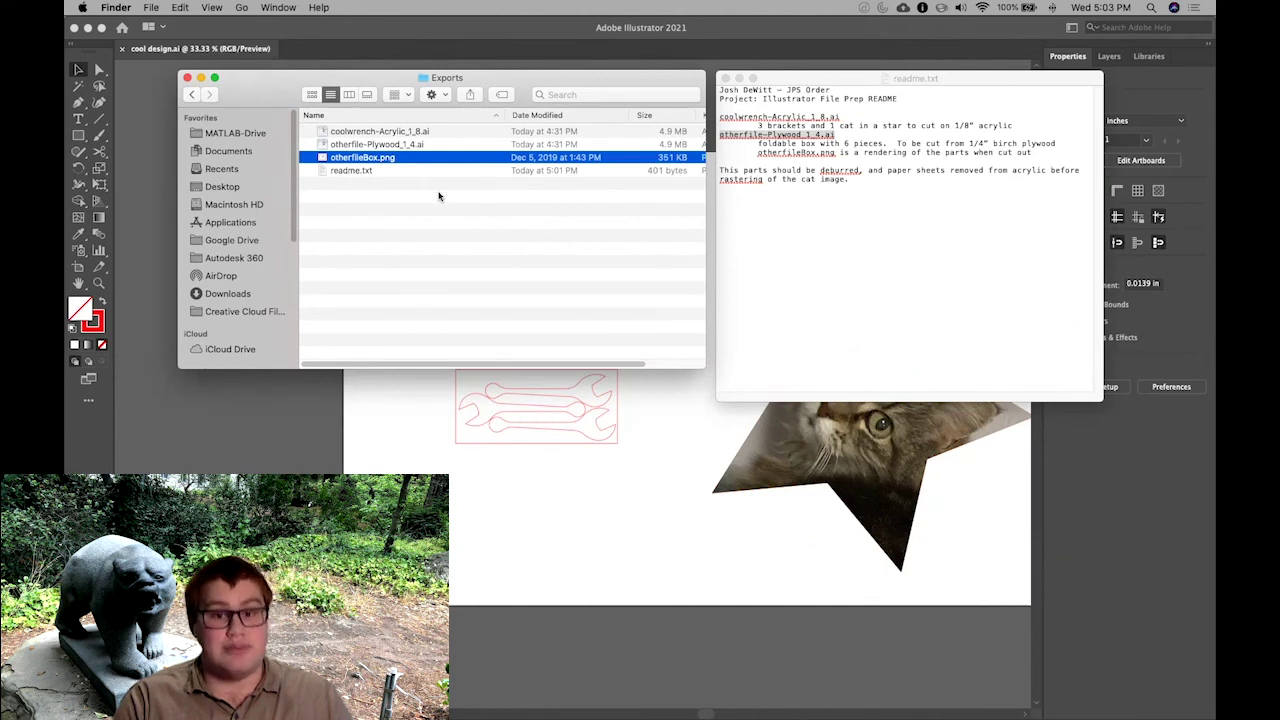
click(816, 172)
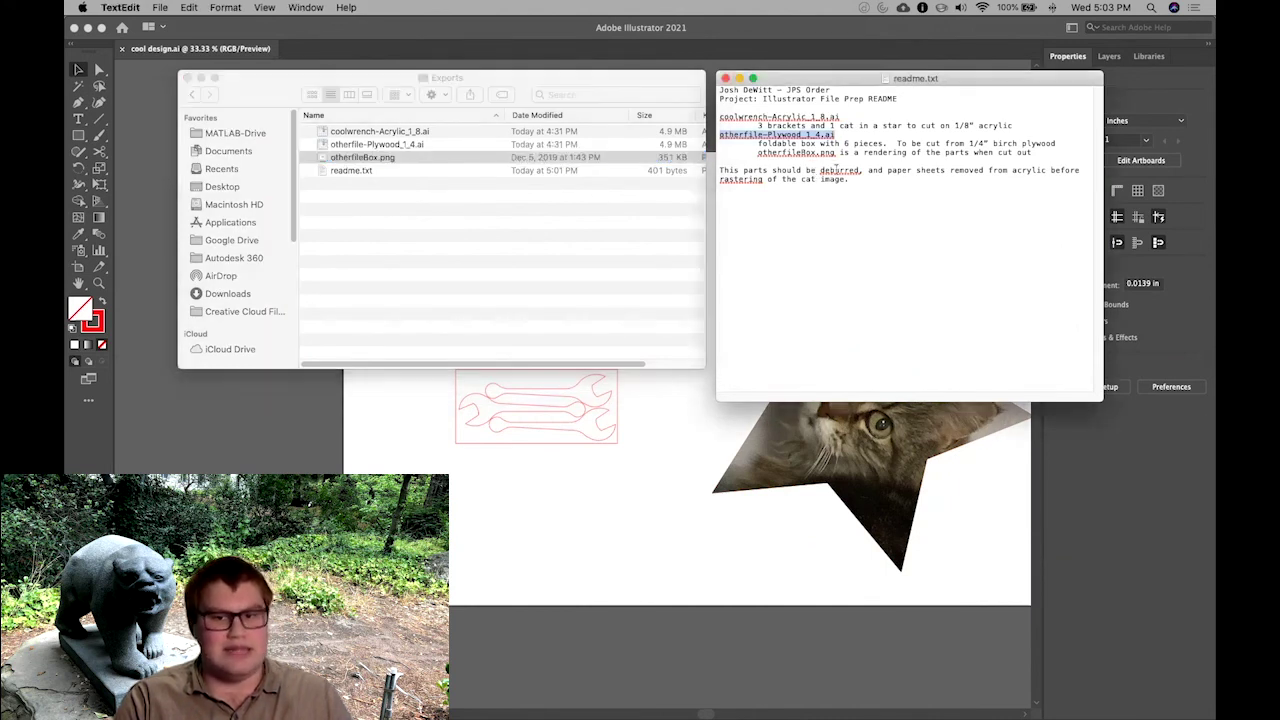
drag(1058, 147, 758, 152)
Step: Compress all four files in the Exports folder, including readme.txt, into one archive
click(628, 192)
drag(634, 197, 365, 133)
right_click(367, 133)
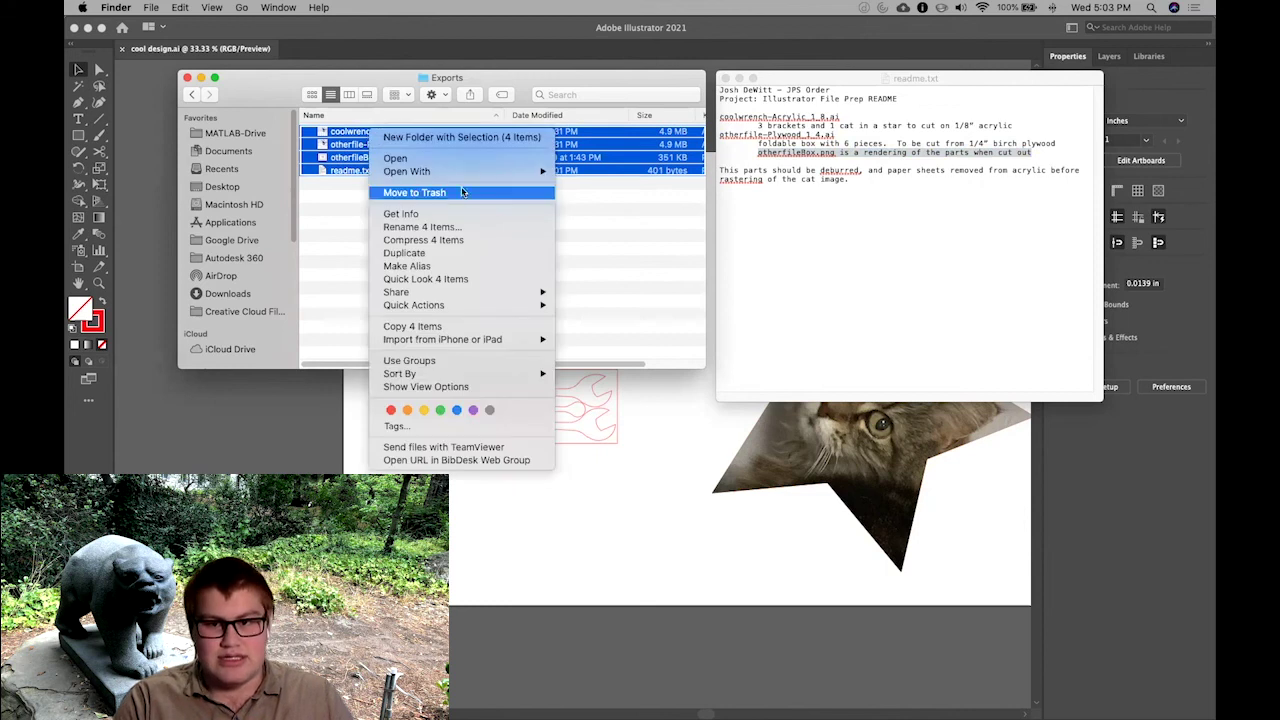
click(455, 241)
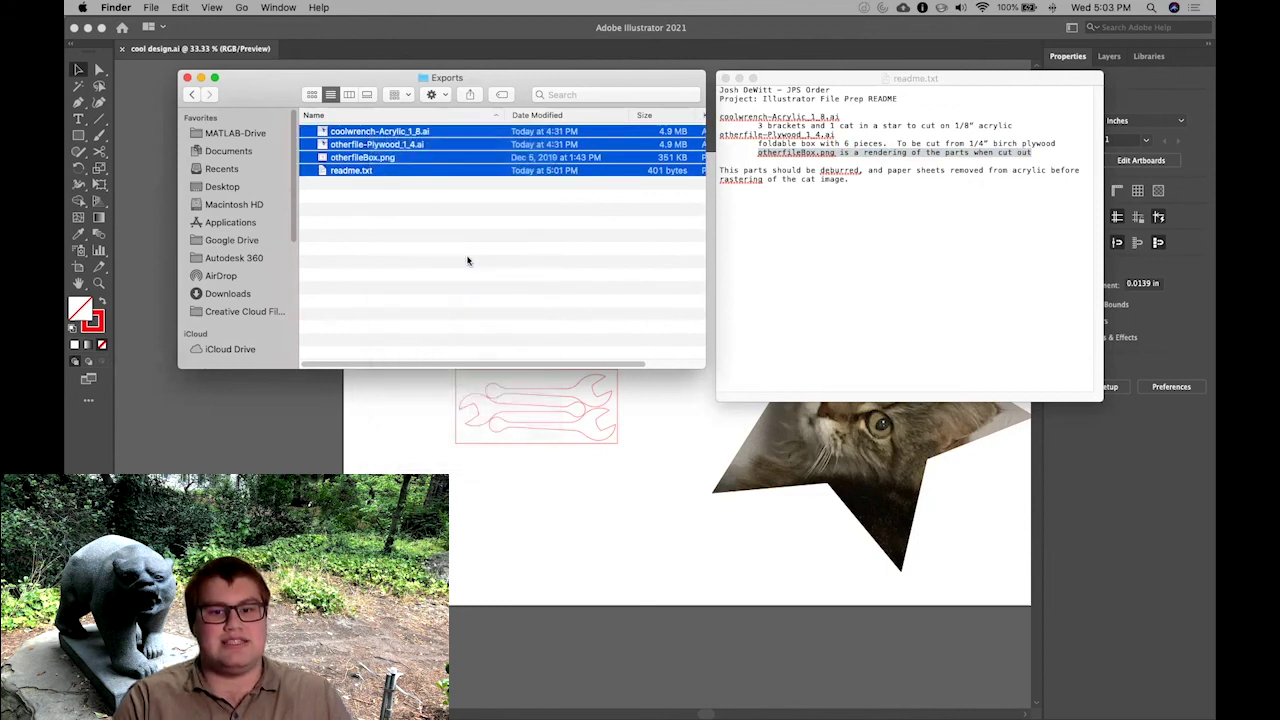